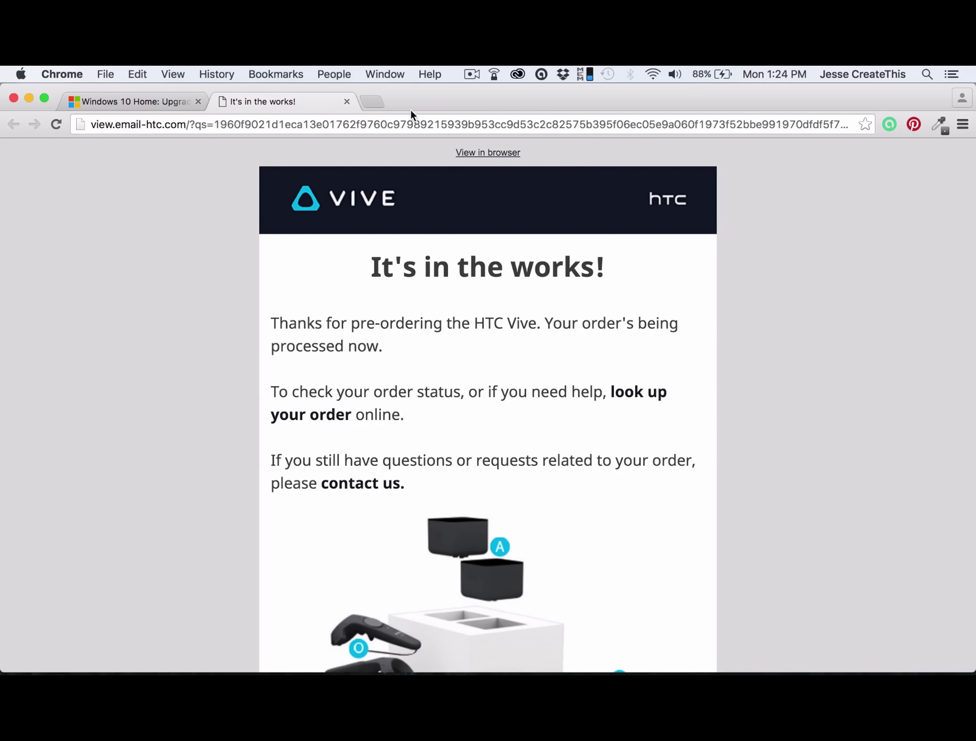
# Check the clock, read the HTC Vive order email, then return to the Windows 10 Home store page
pyautogui.click(755, 75)
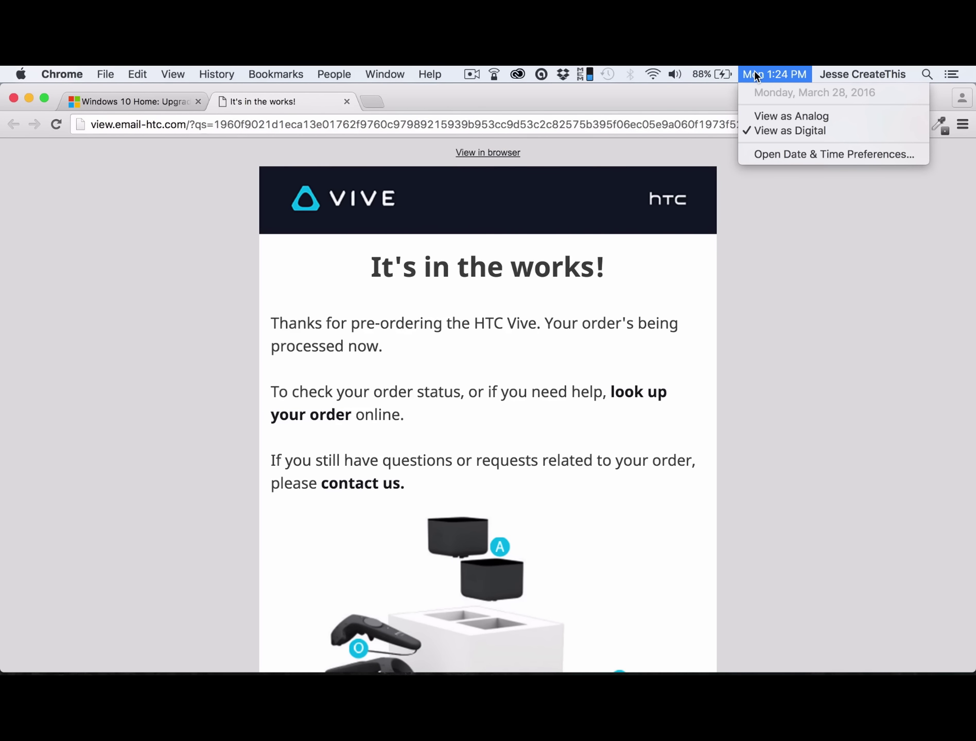
pyautogui.click(756, 75)
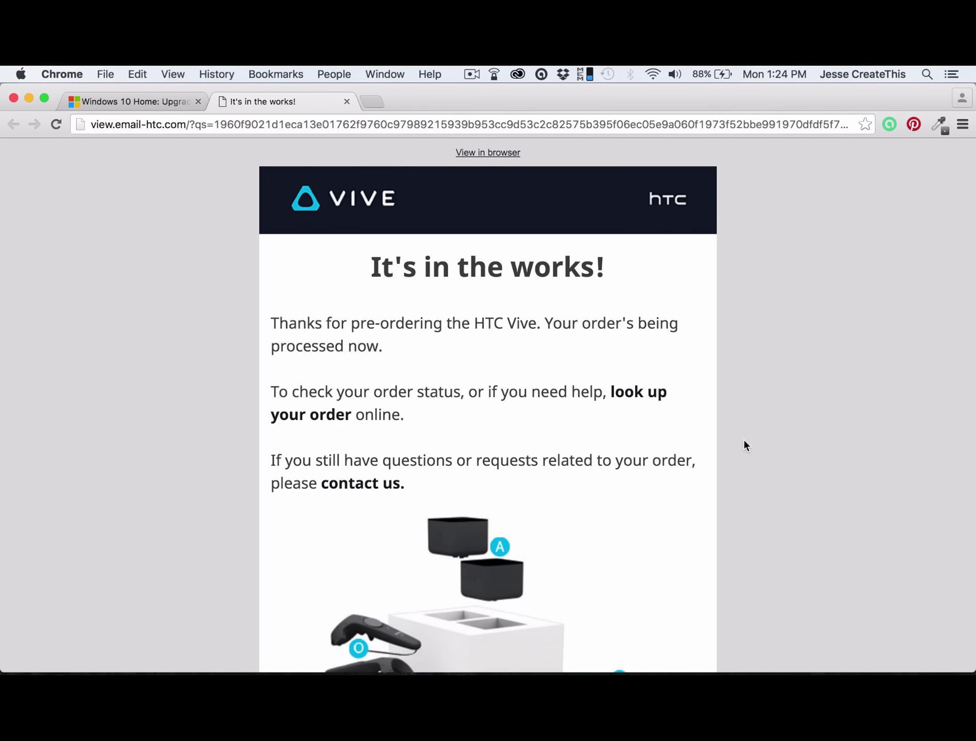
pyautogui.scroll(-6, 743, 440)
pyautogui.scroll(-2, 744, 441)
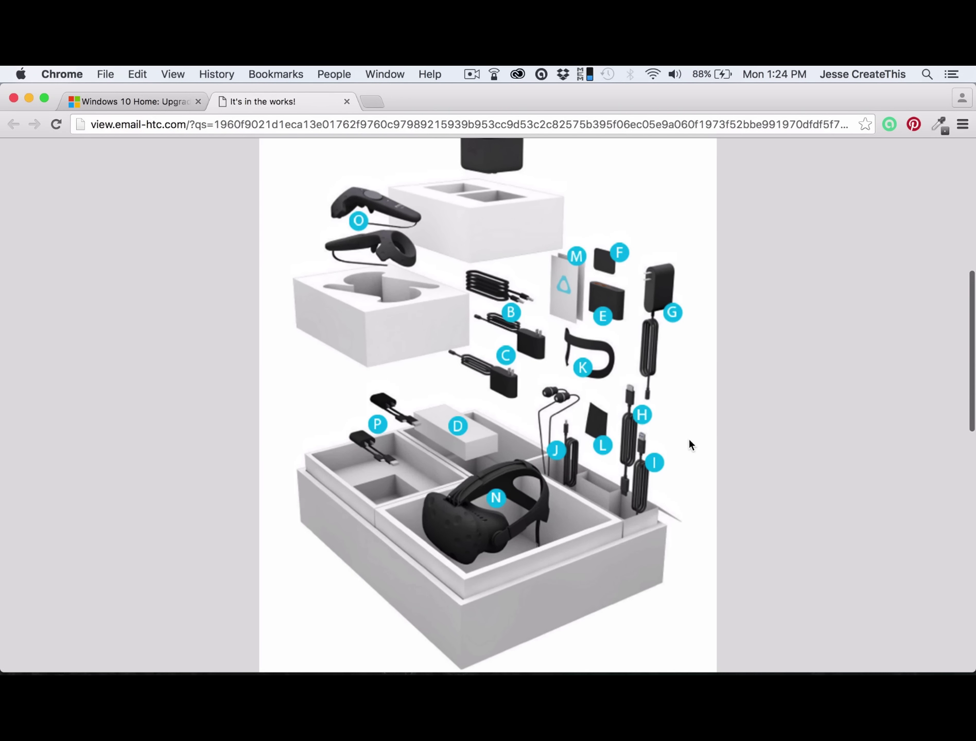
pyautogui.scroll(2, 690, 441)
pyautogui.scroll(6, 689, 437)
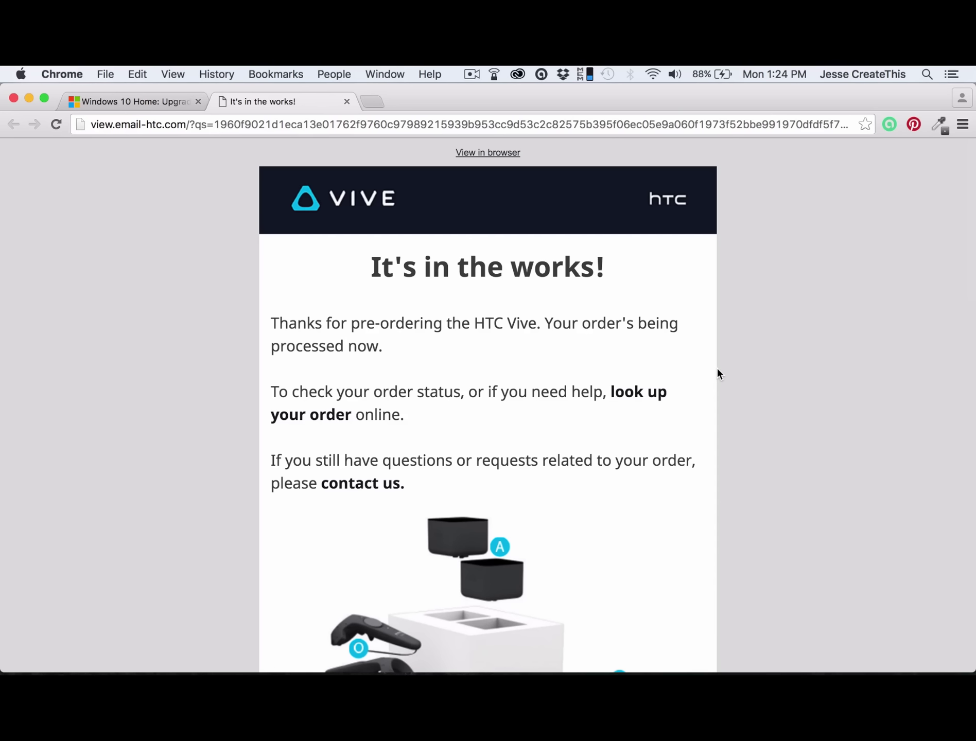
pyautogui.scroll(-15, 718, 371)
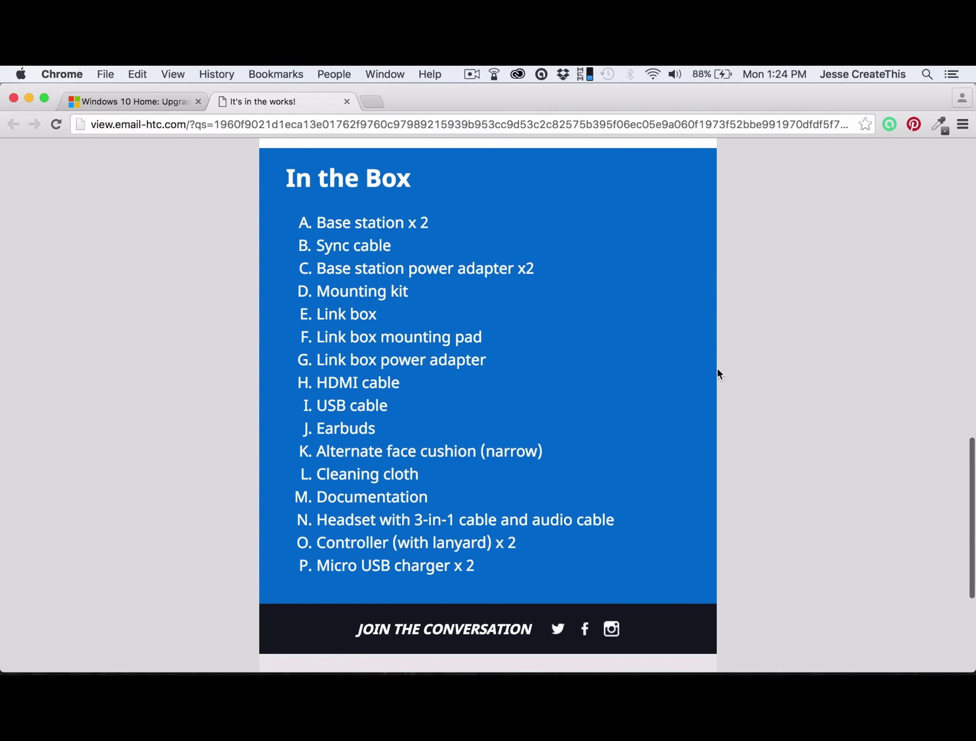
pyautogui.scroll(12, 718, 369)
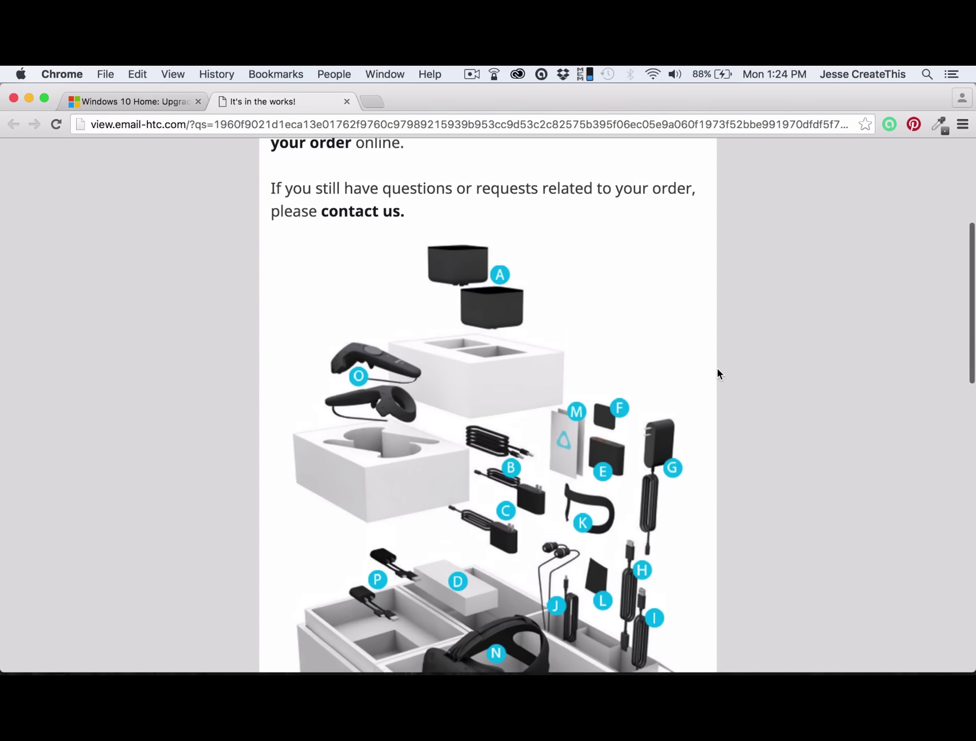
pyautogui.scroll(-1, 719, 375)
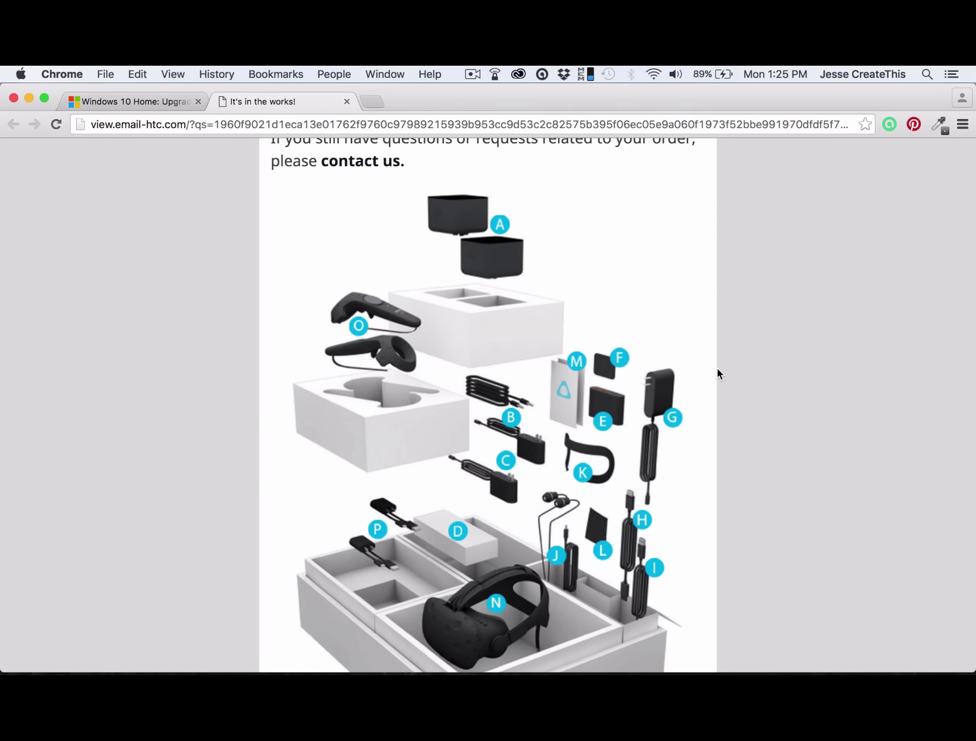
pyautogui.click(130, 102)
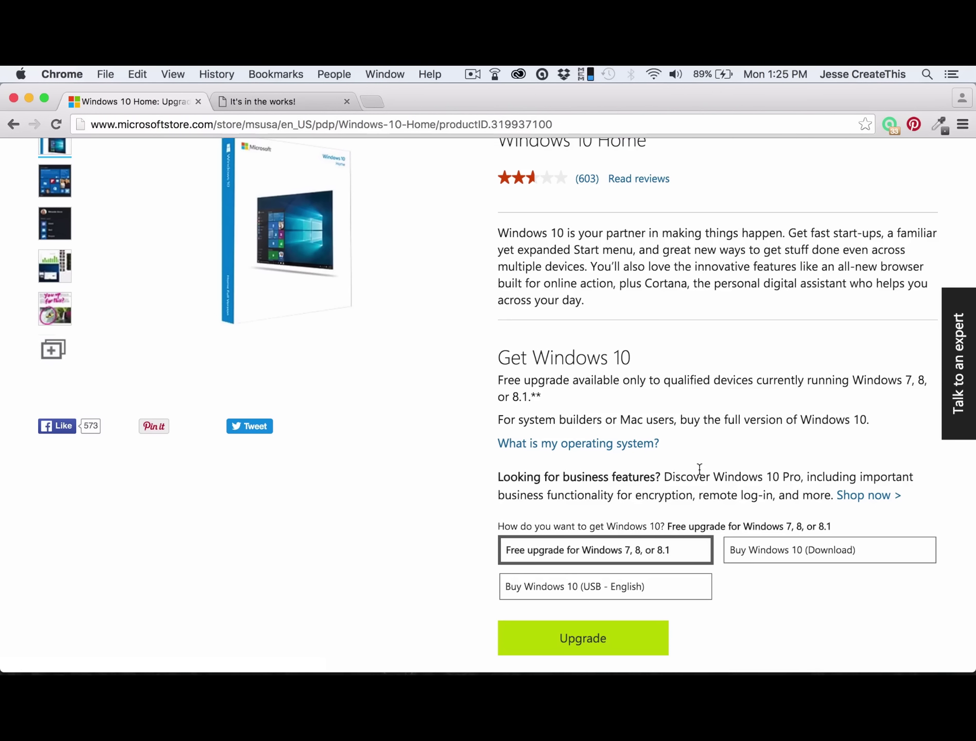
# Add the Windows 10 Home download ($119.99) to the cart
pyautogui.click(761, 552)
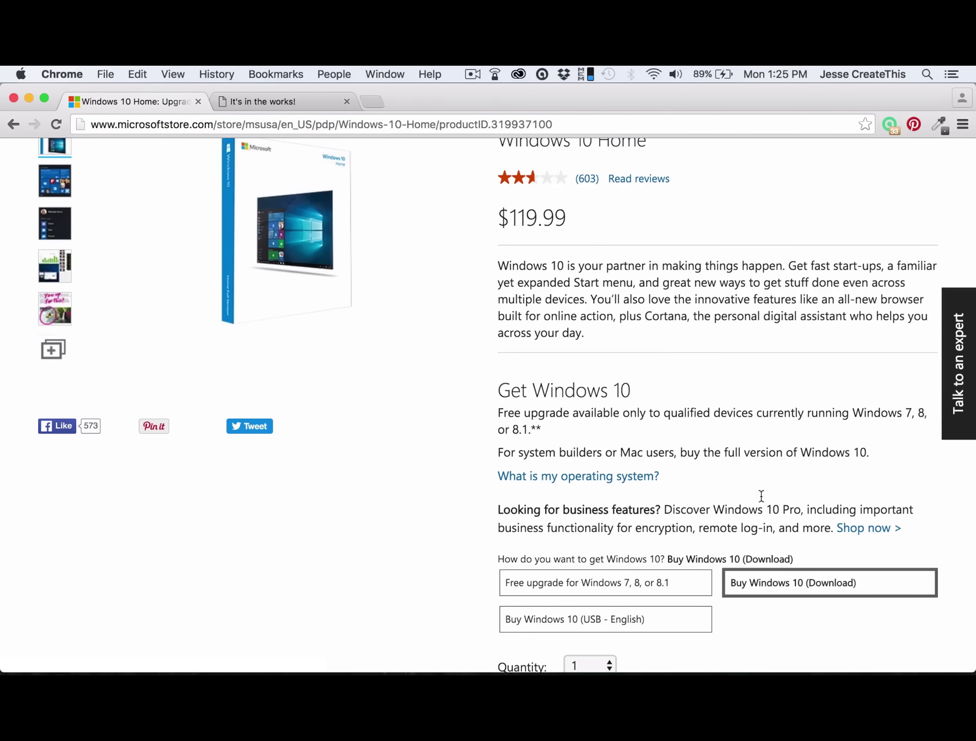
pyautogui.scroll(-5, 759, 495)
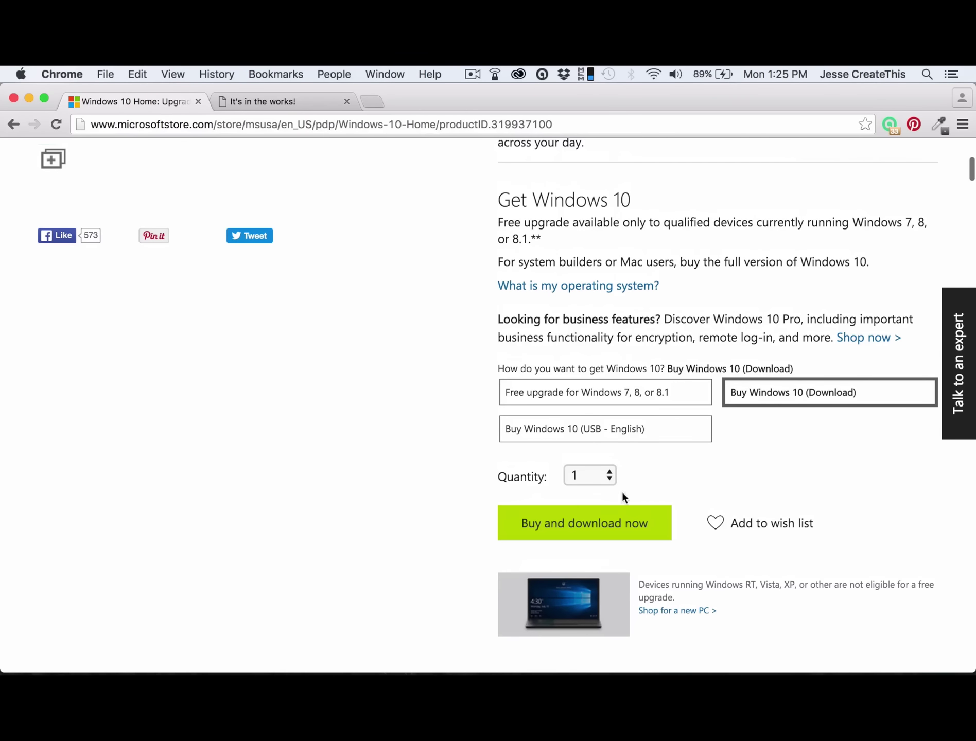
pyautogui.click(607, 524)
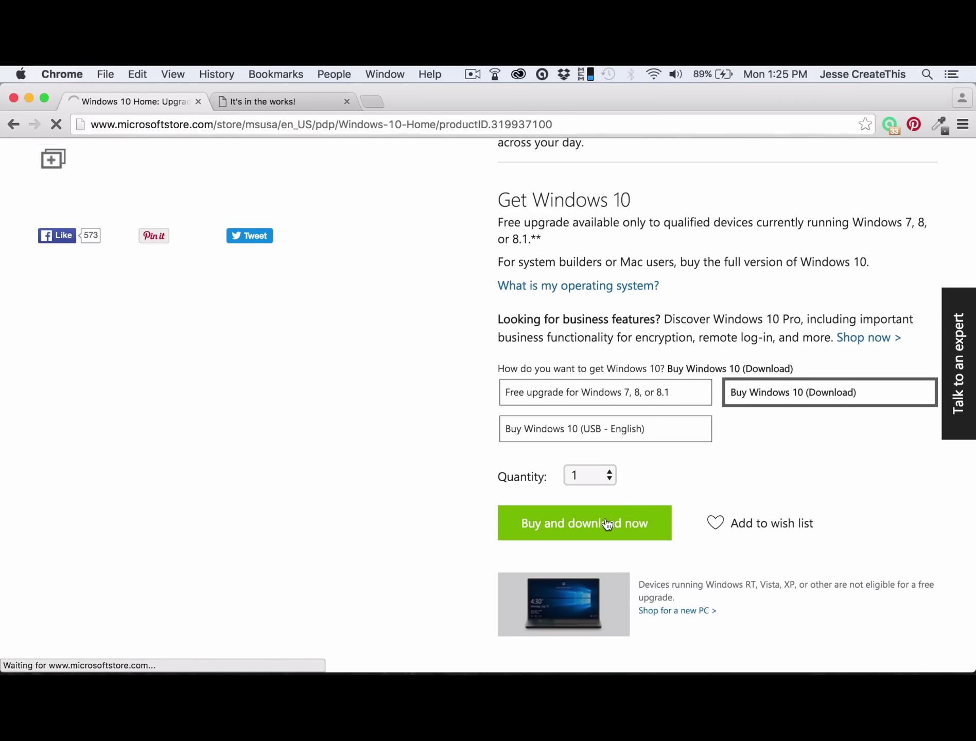
# Leave Bing Rewards unchecked, dismiss the help chat, and proceed to checkout
pyautogui.click(43, 577)
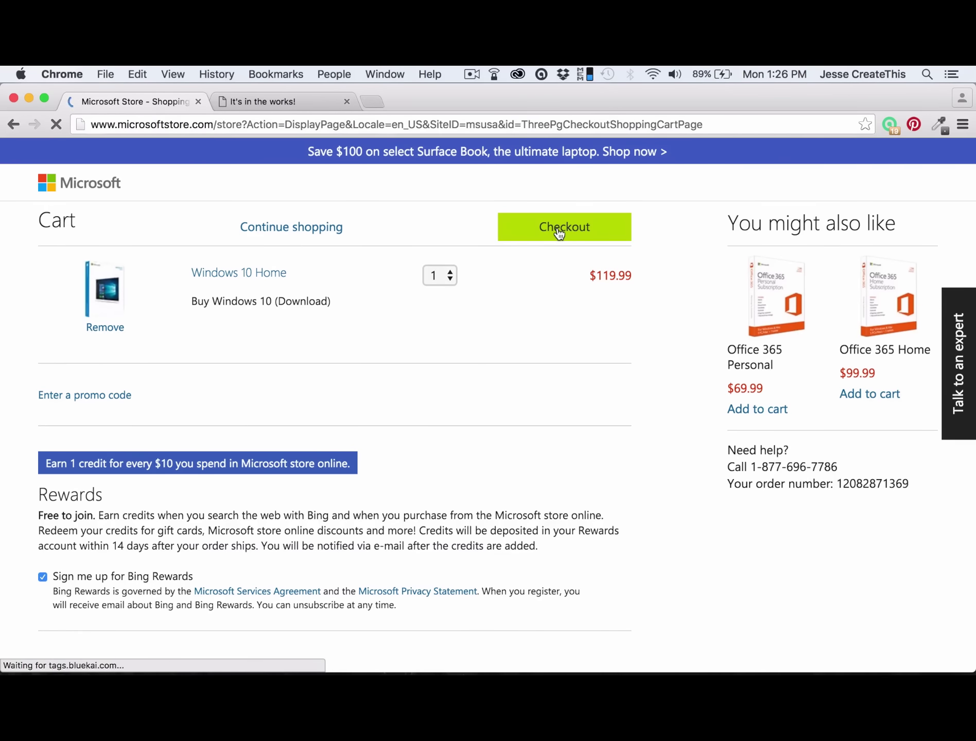
pyautogui.click(42, 576)
pyautogui.scroll(-1, 477, 521)
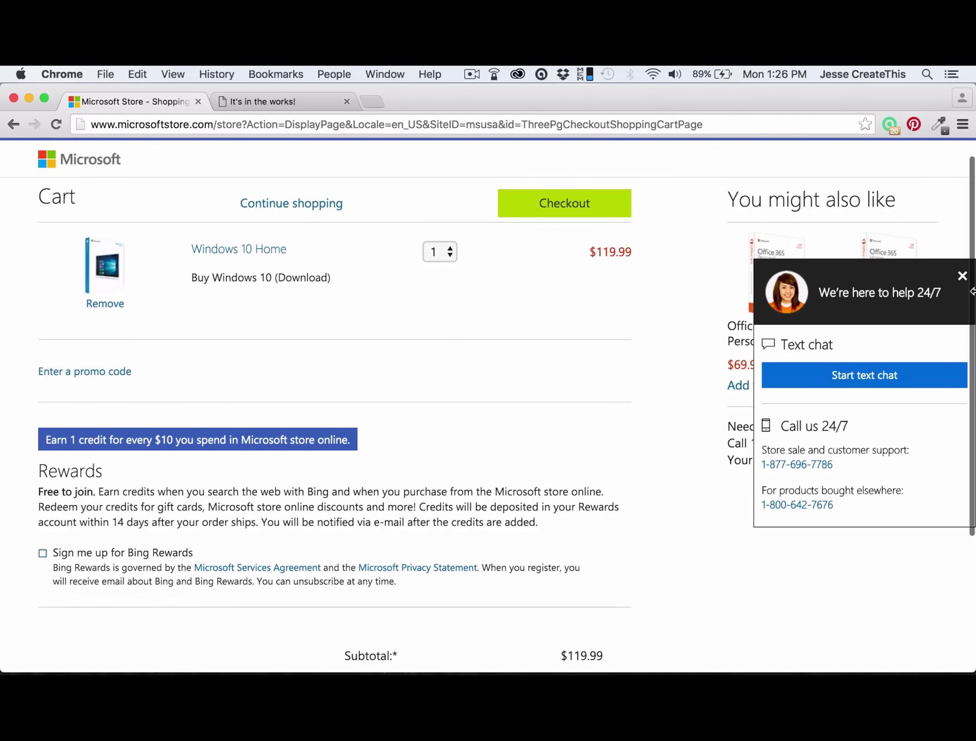
pyautogui.click(961, 277)
pyautogui.scroll(1, 571, 360)
pyautogui.click(579, 237)
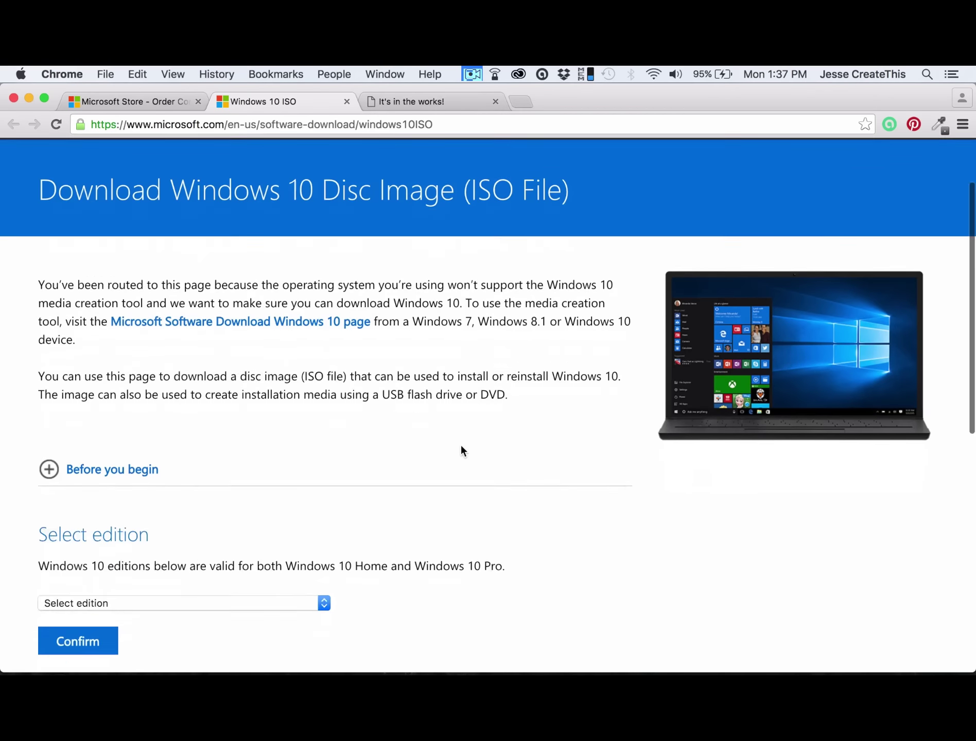
pyautogui.scroll(-4, 461, 448)
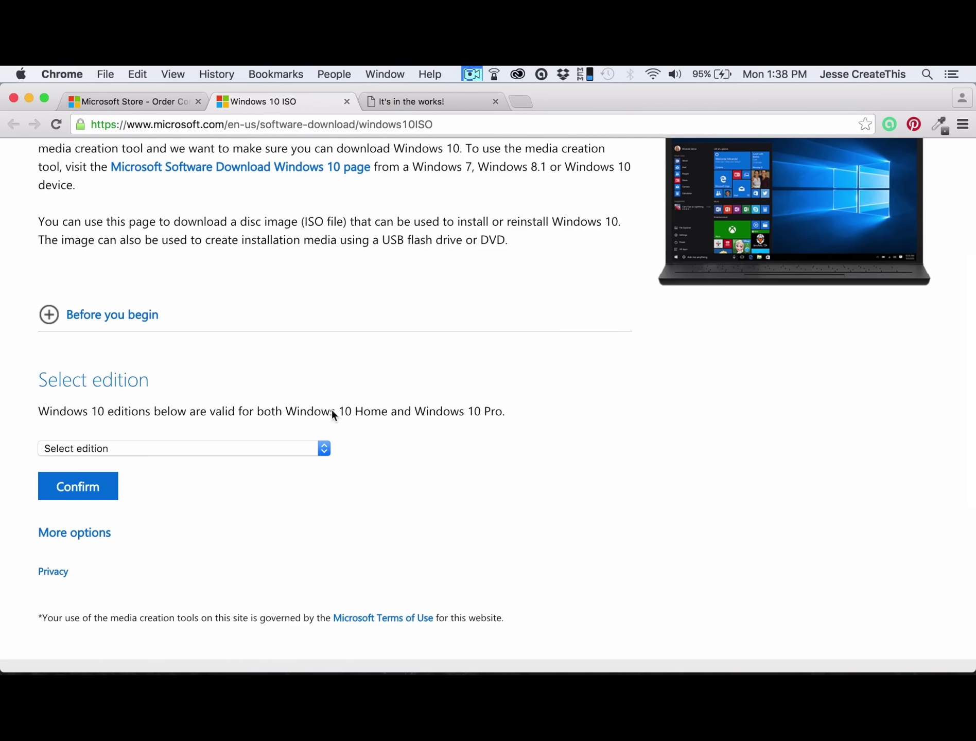
# Select and confirm Windows 10 as the edition
pyautogui.scroll(5, 353, 389)
pyautogui.scroll(-6, 242, 393)
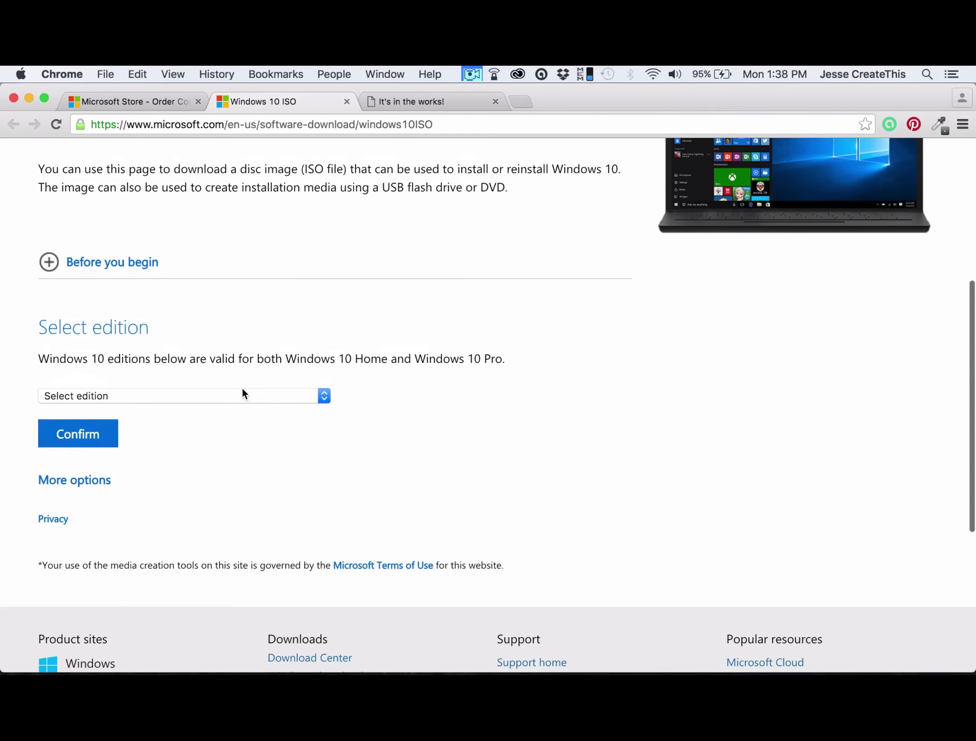
pyautogui.click(244, 393)
pyautogui.click(227, 409)
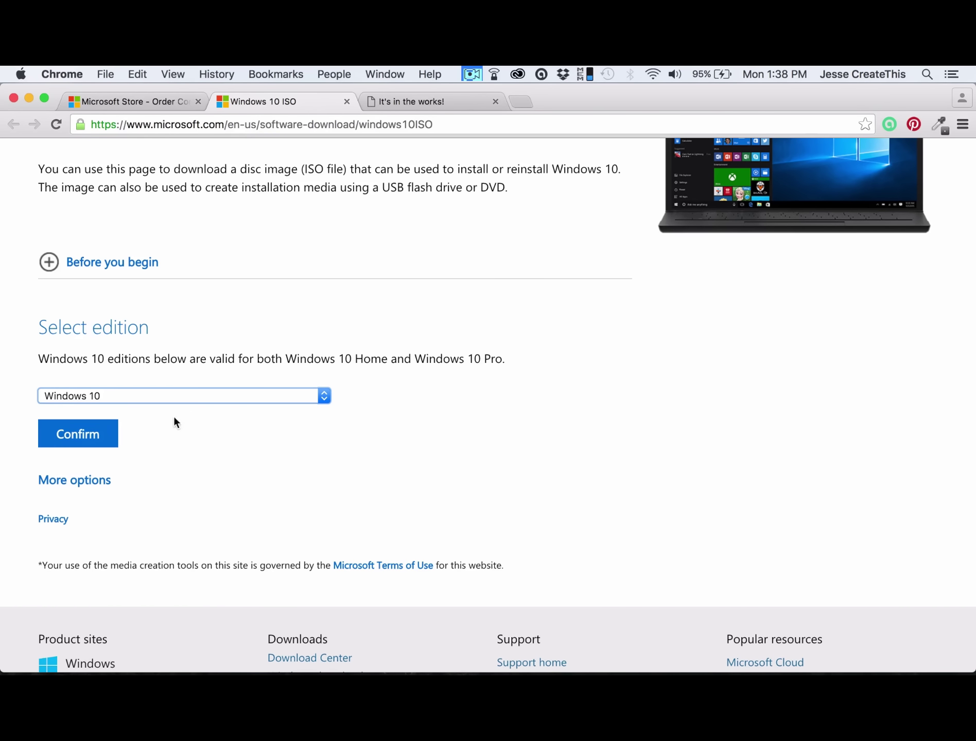
pyautogui.click(219, 392)
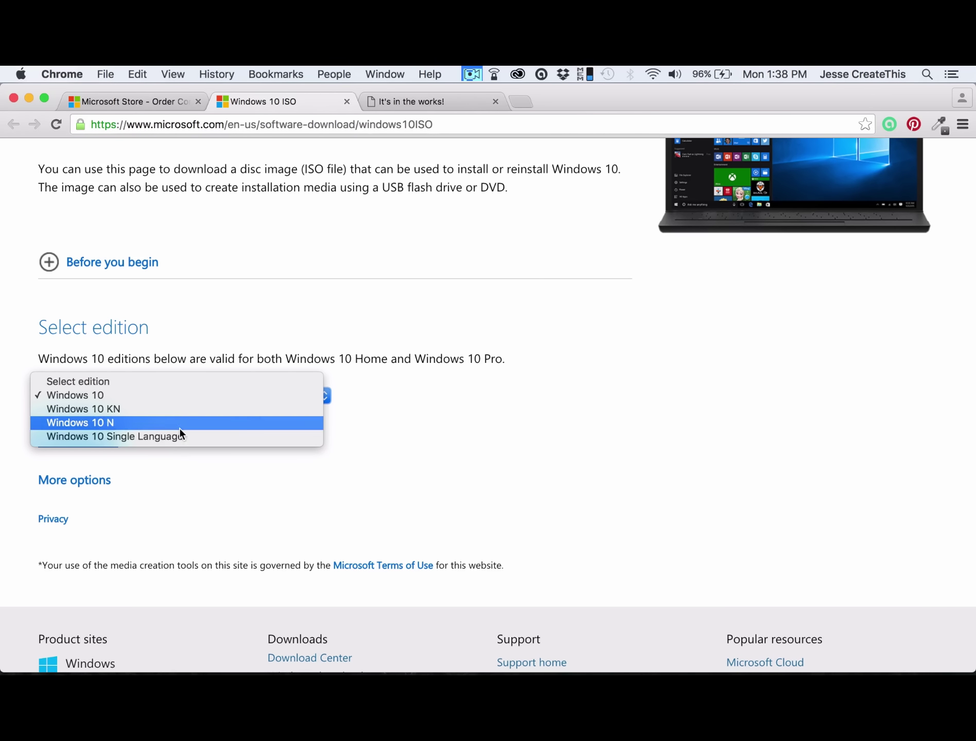
pyautogui.click(504, 404)
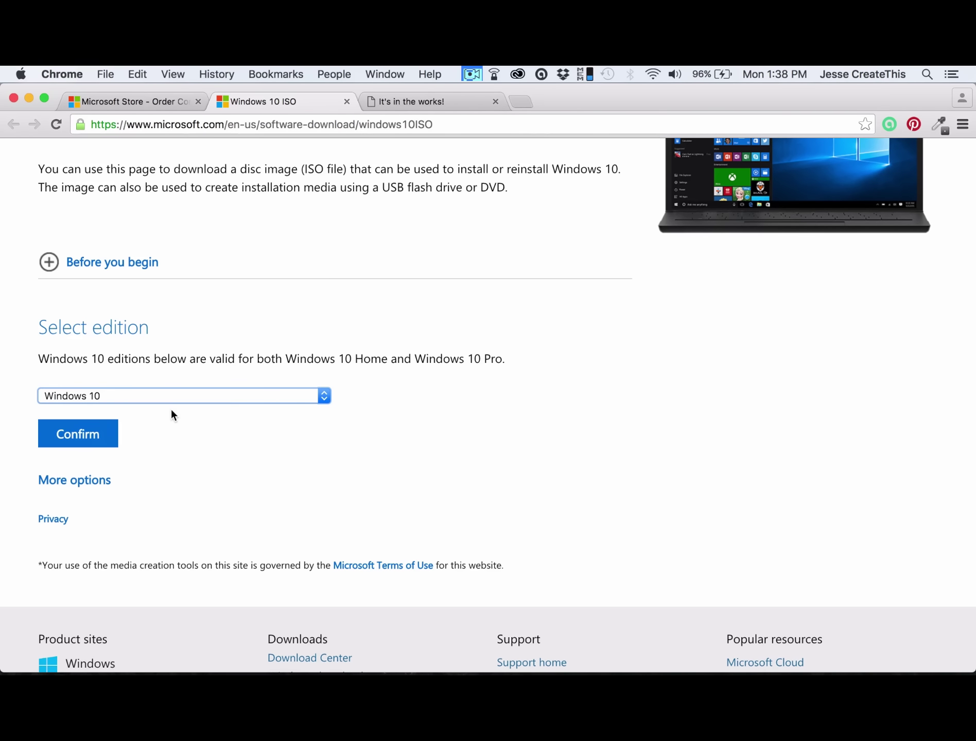
pyautogui.click(109, 439)
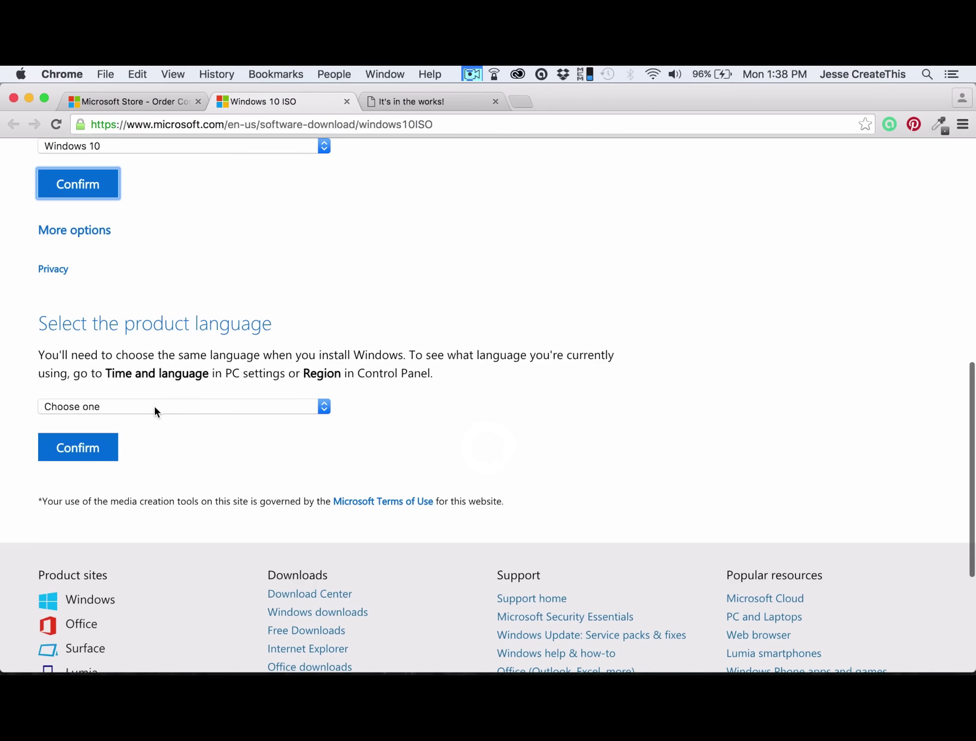
# Confirm English as the product language and start the 64-bit ISO download
pyautogui.click(154, 405)
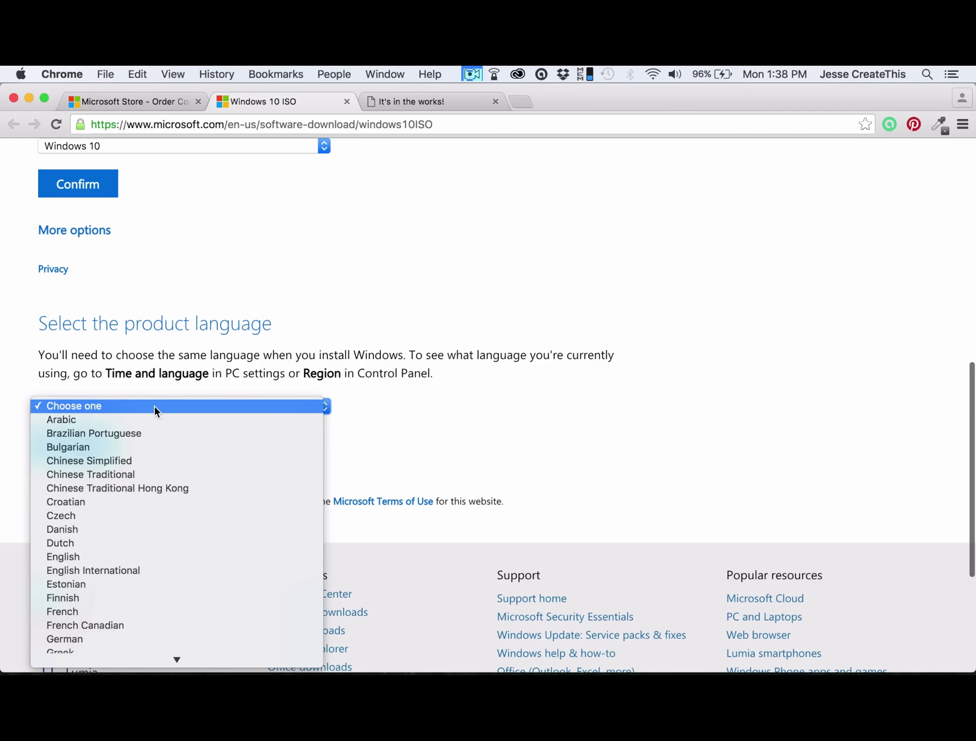
pyautogui.click(112, 557)
pyautogui.click(77, 447)
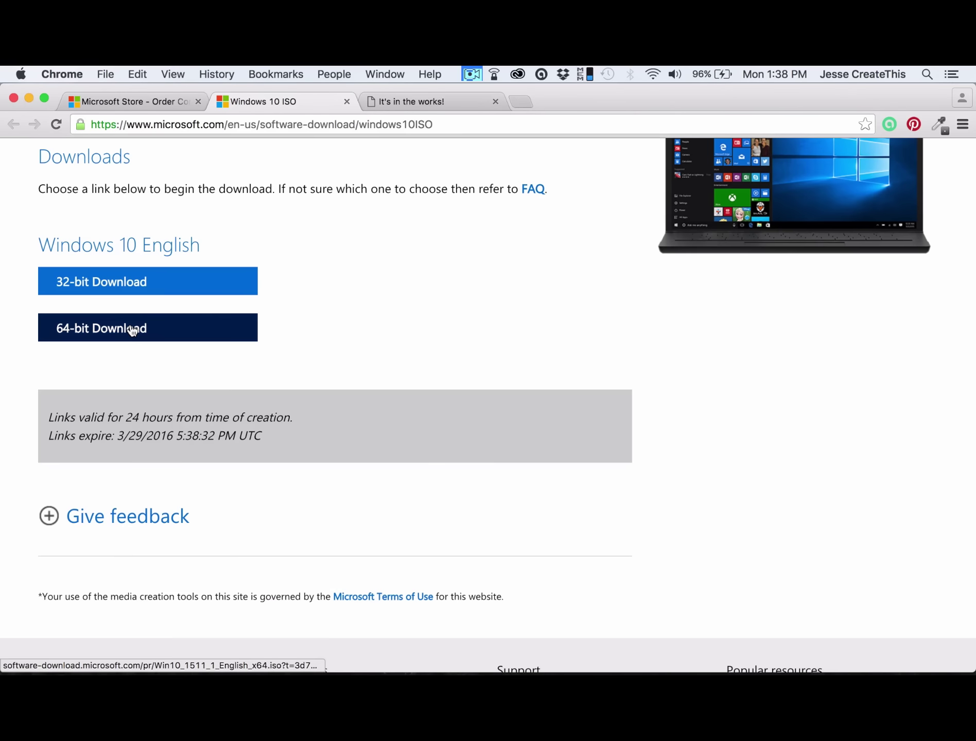
pyautogui.click(133, 331)
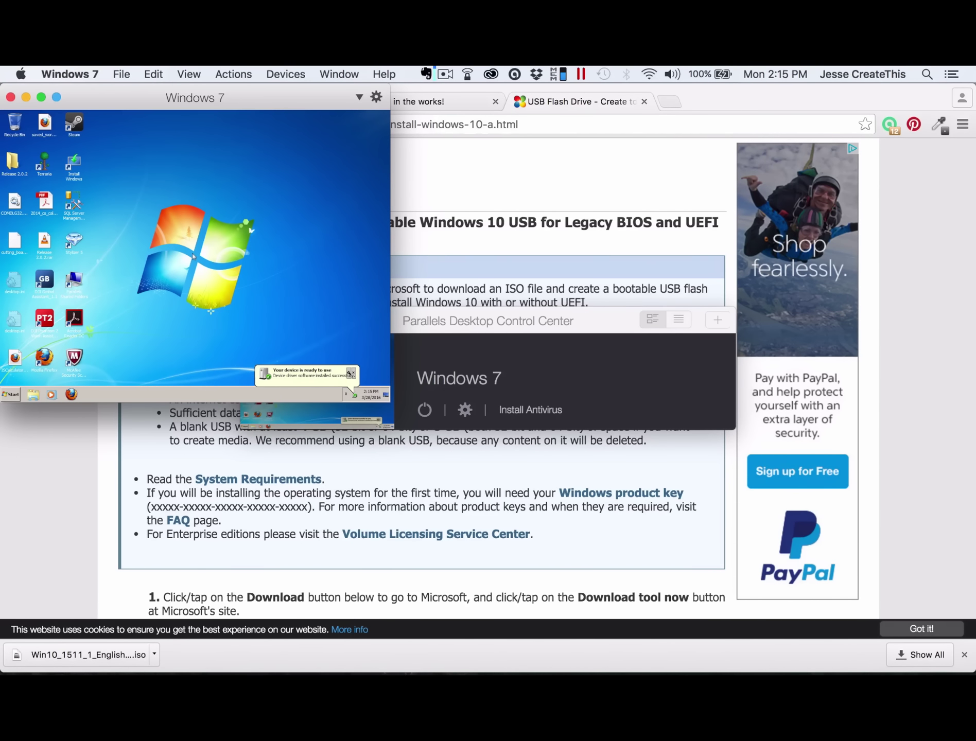
# In the enlarged Windows 7 VM, search for 'how to install windows 10 iso to usb'
pyautogui.click(189, 74)
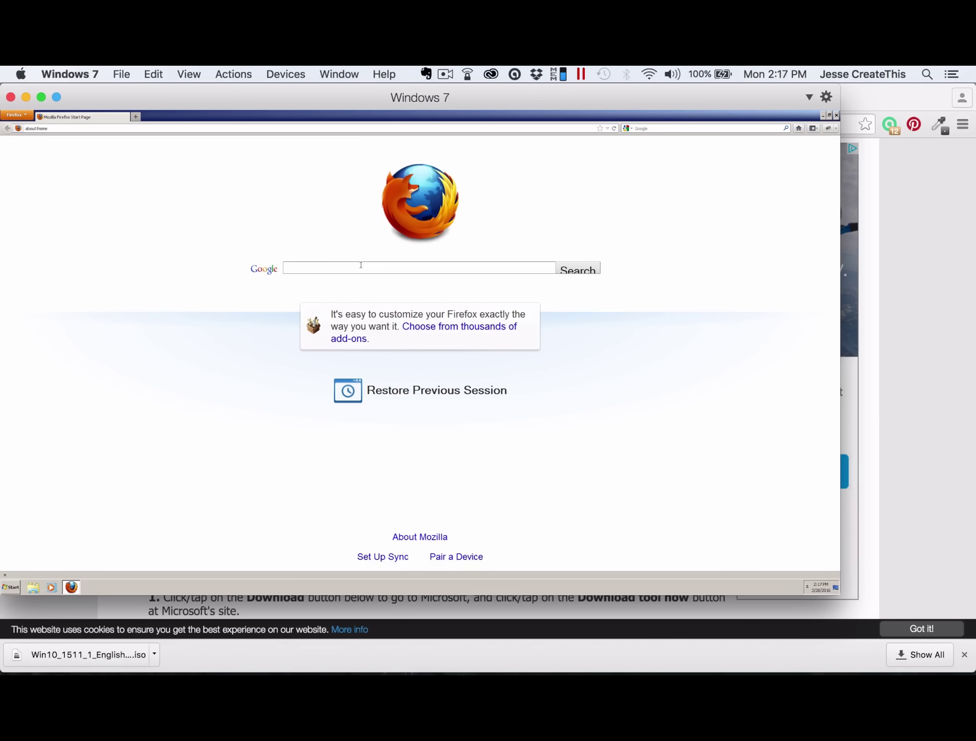
pyautogui.write('how to ')
pyautogui.write('install windows 10 i')
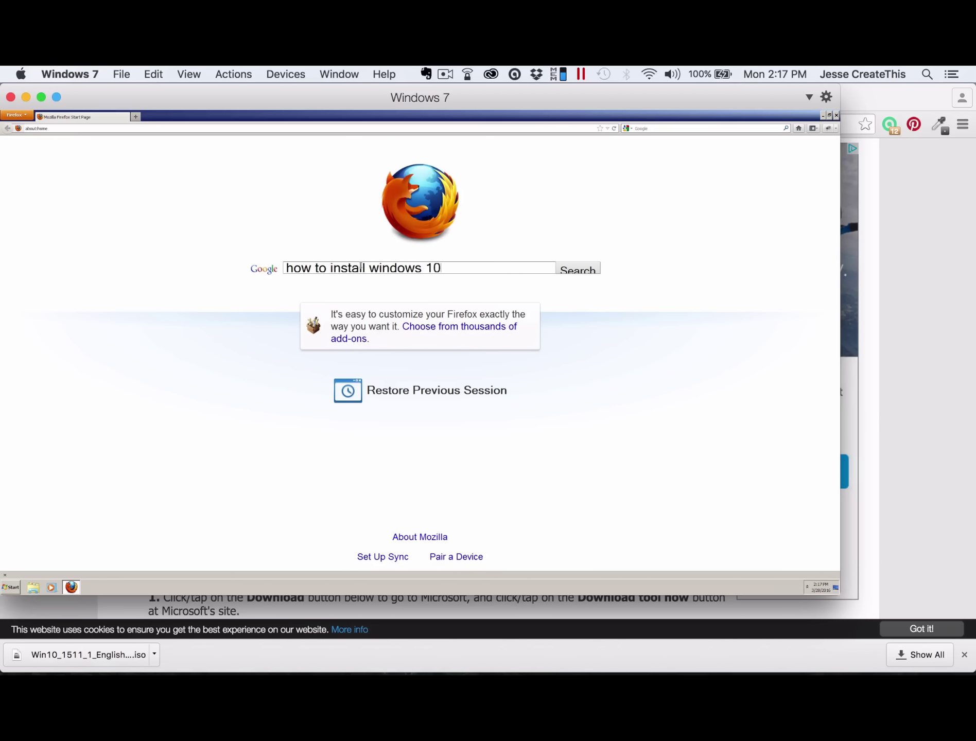
pyautogui.write('so from')
pyautogui.press('BackSpace')
pyautogui.press('BackSpace')
pyautogui.press('BackSpace')
pyautogui.press('BackSpace')
pyautogui.write('to usb')
pyautogui.press('Return')
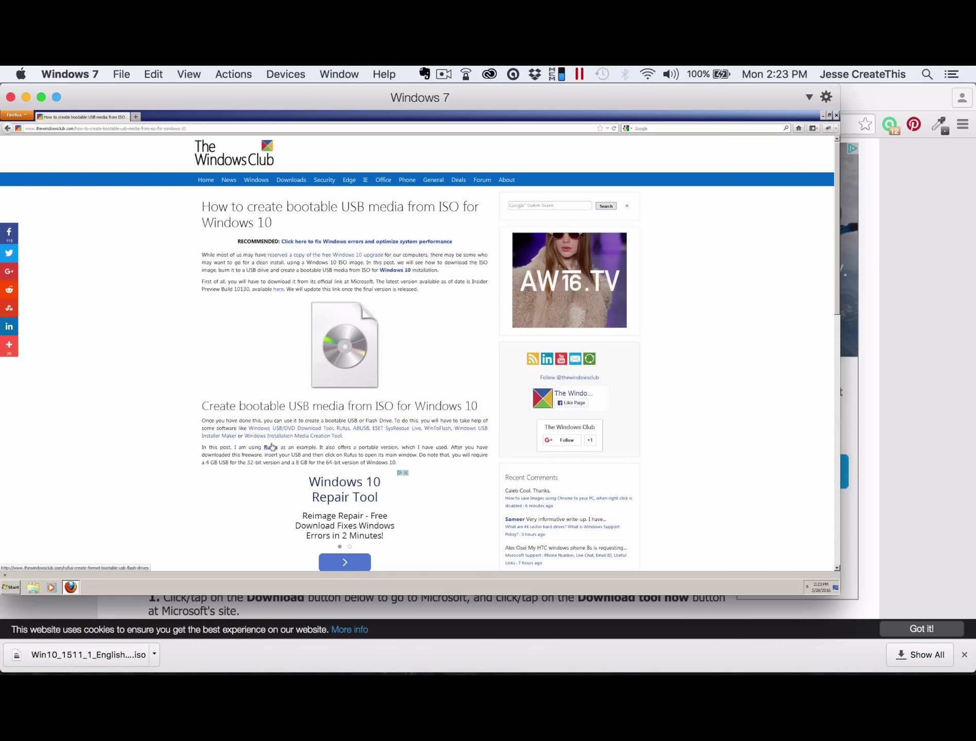
# Open the Rufus article and follow its link to the official Rufus download section
pyautogui.click(271, 447)
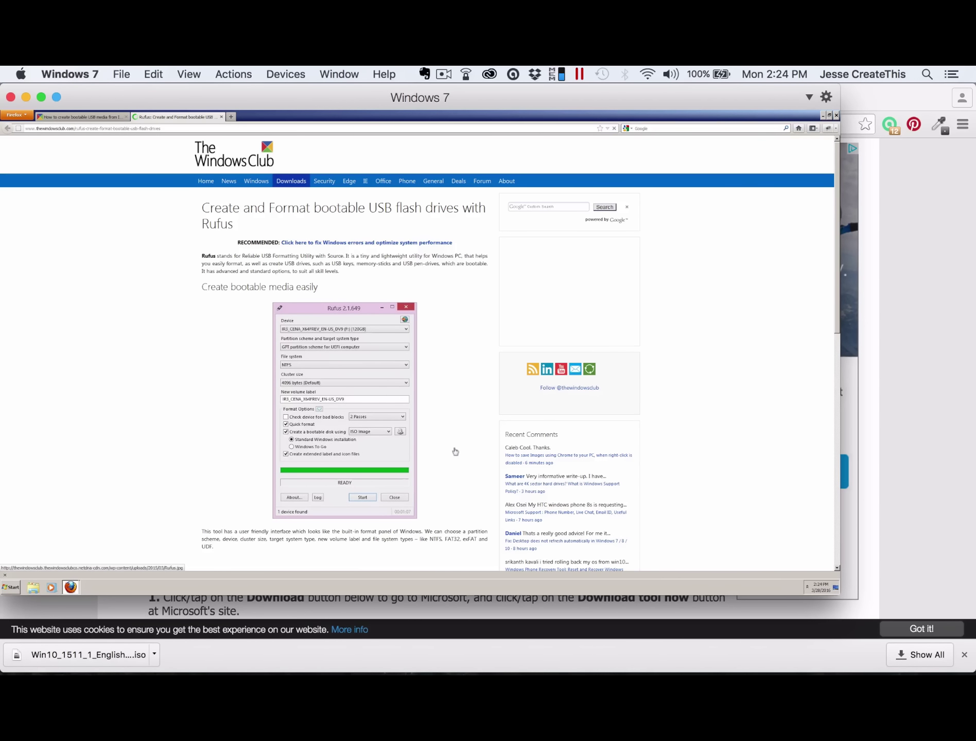
pyautogui.scroll(-7, 455, 452)
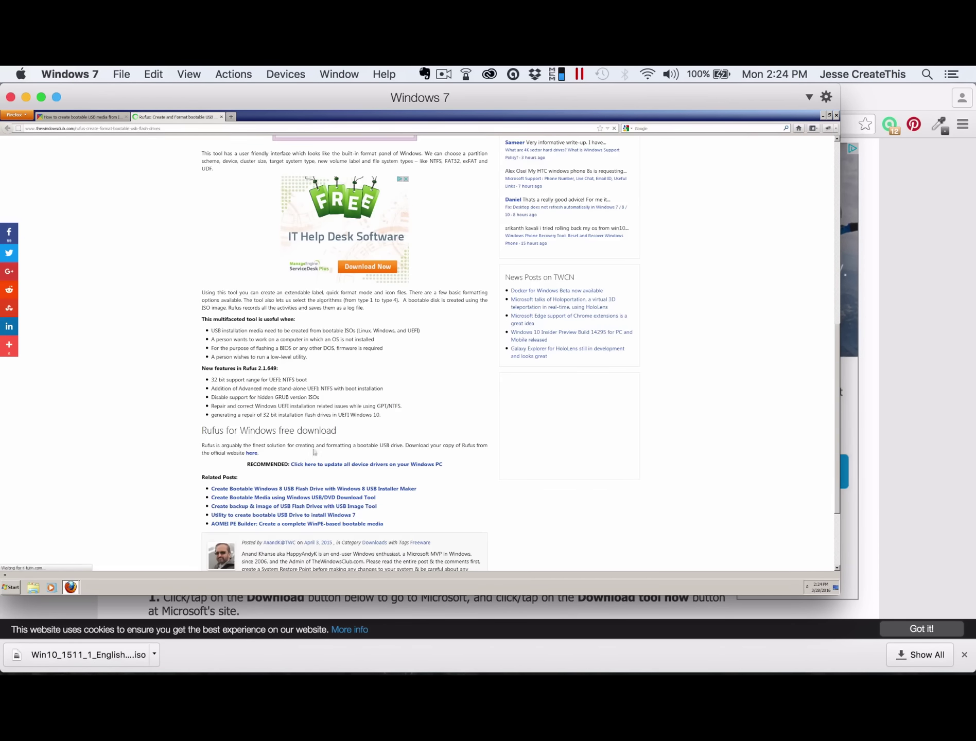
pyautogui.click(251, 453)
pyautogui.scroll(-6, 303, 480)
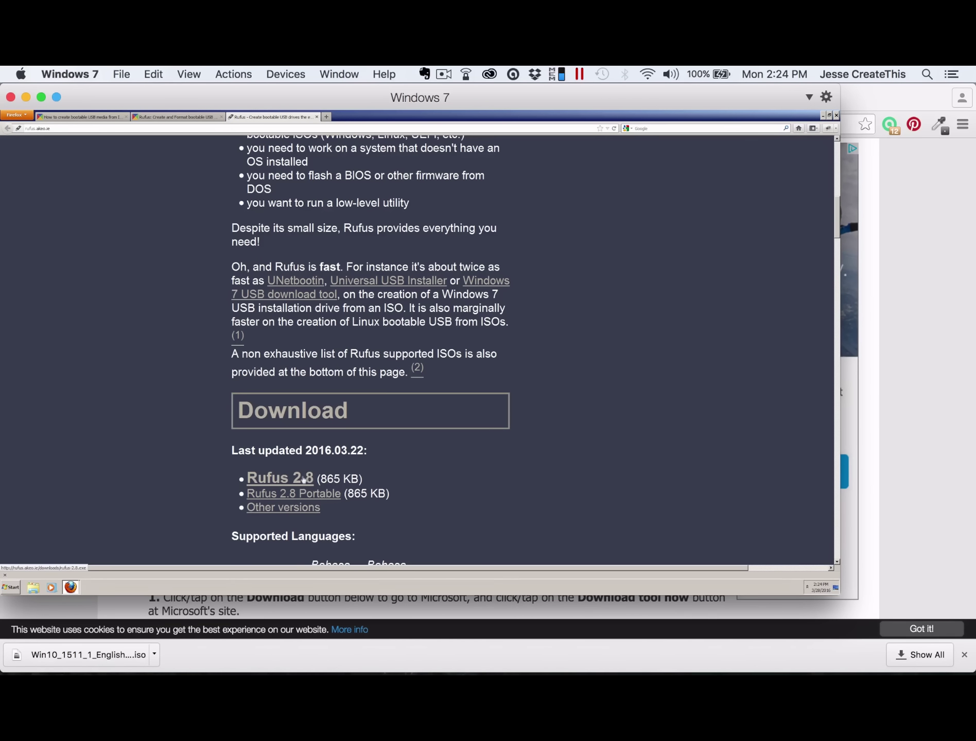
# Download and save the Rufus 2.8 installer
pyautogui.click(252, 478)
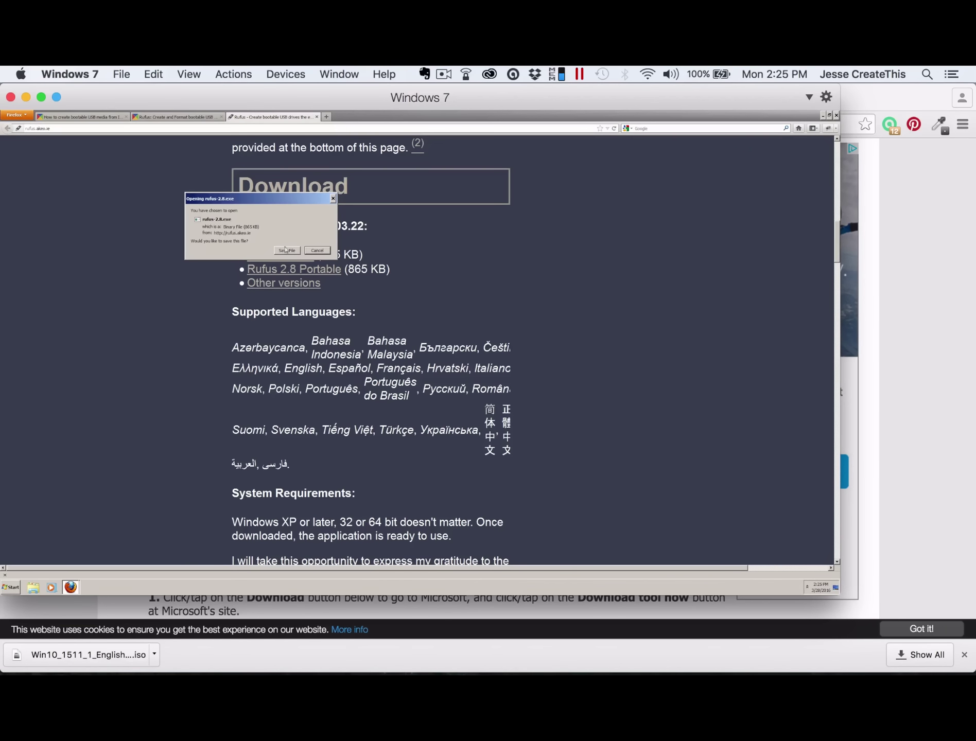
pyautogui.click(286, 250)
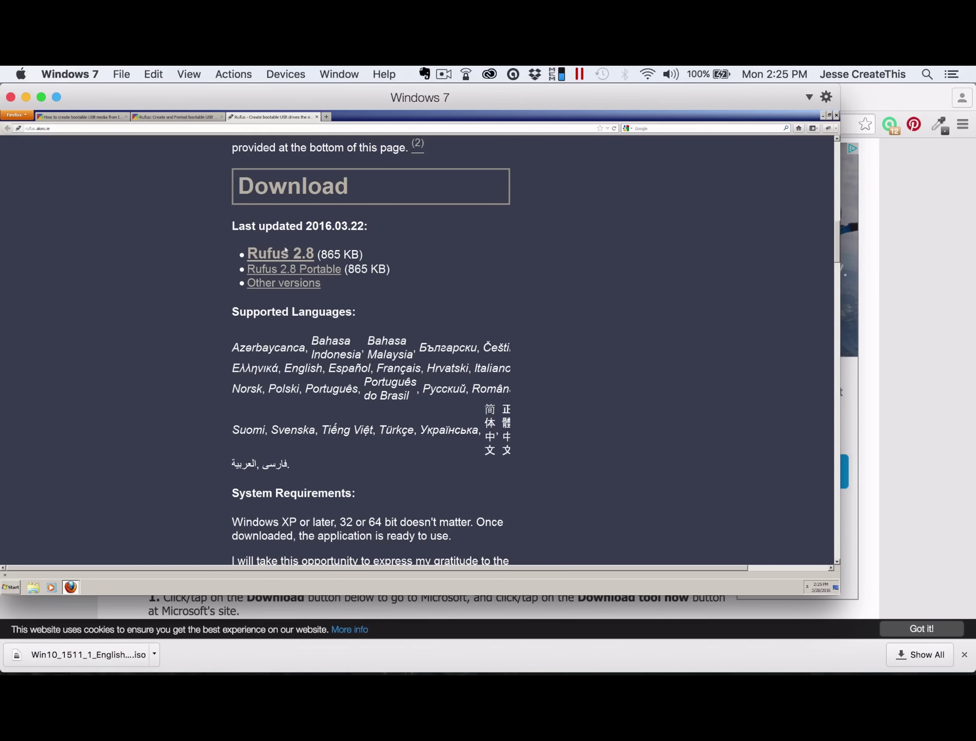
pyautogui.click(338, 75)
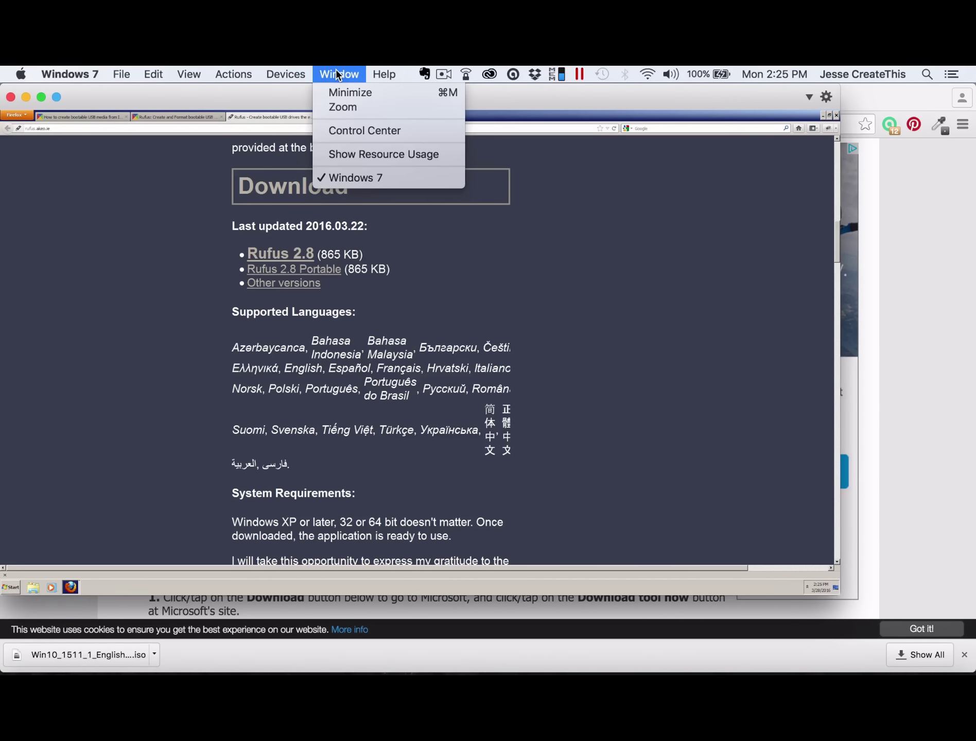
pyautogui.click(355, 178)
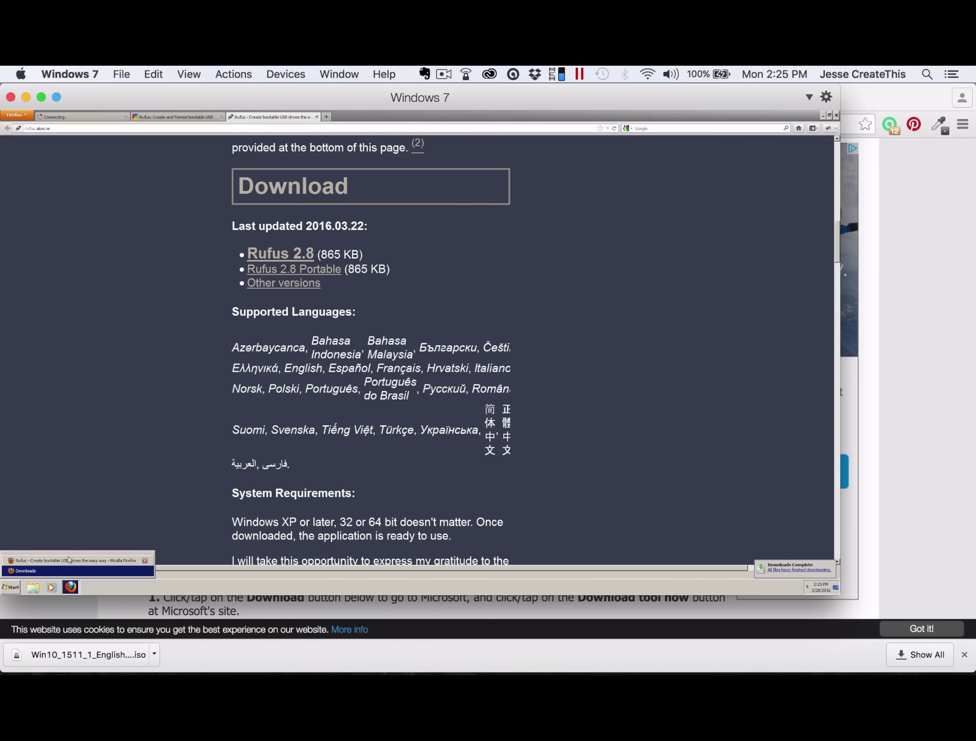
# Run rufus-2.8.exe from Firefox's Downloads list and decline Rufus's online update checks
pyautogui.click(71, 587)
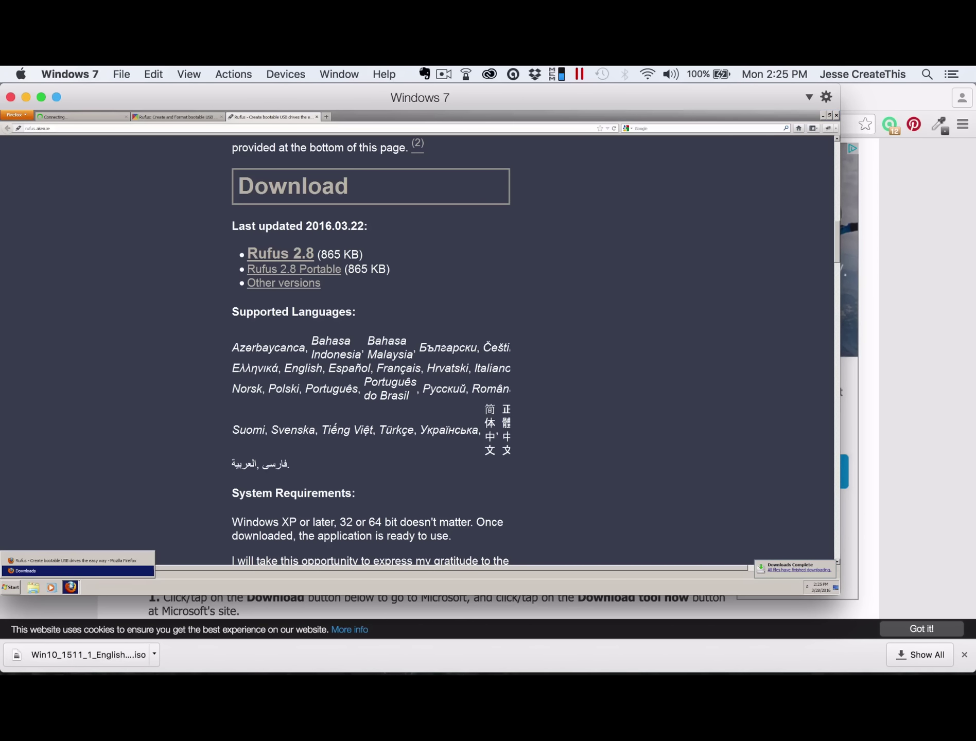
pyautogui.click(70, 571)
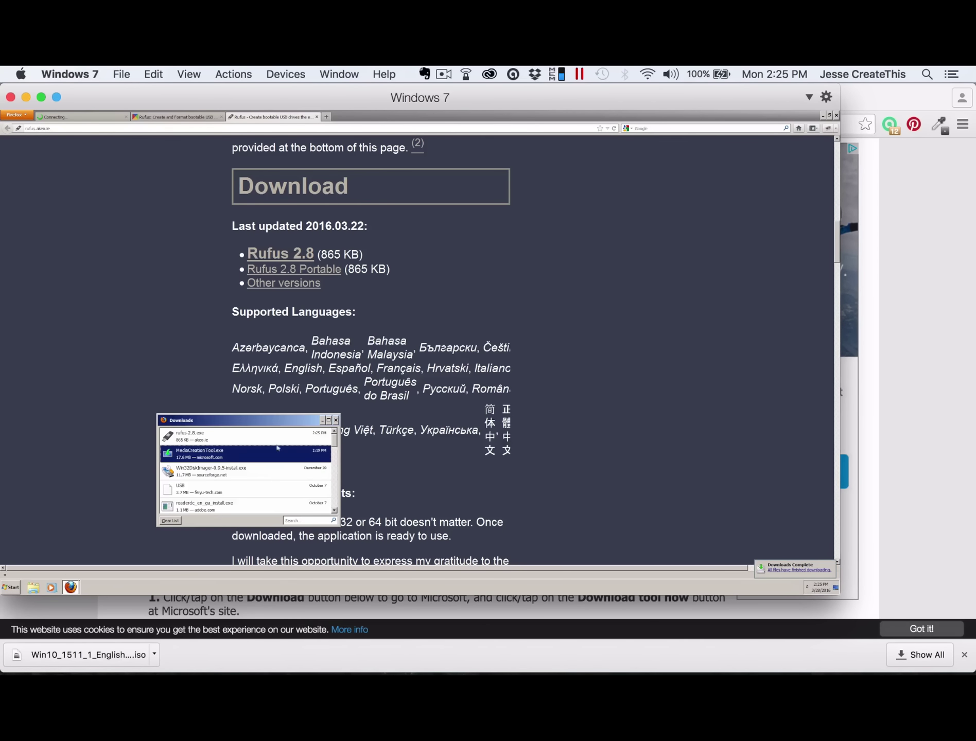
pyautogui.click(200, 434)
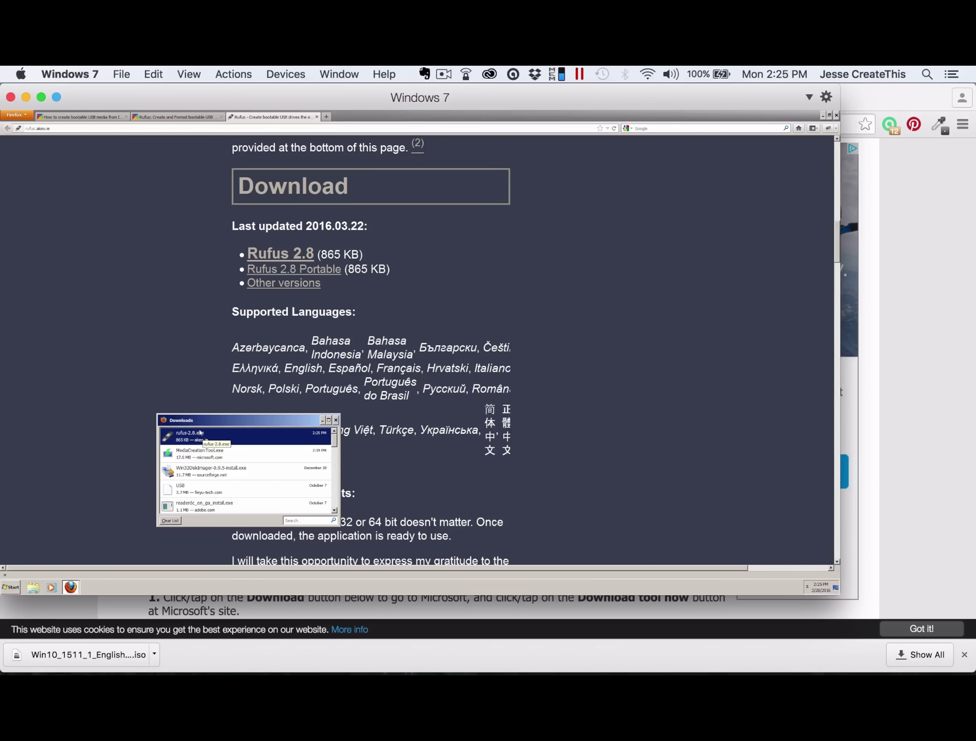
pyautogui.doubleClick(201, 434)
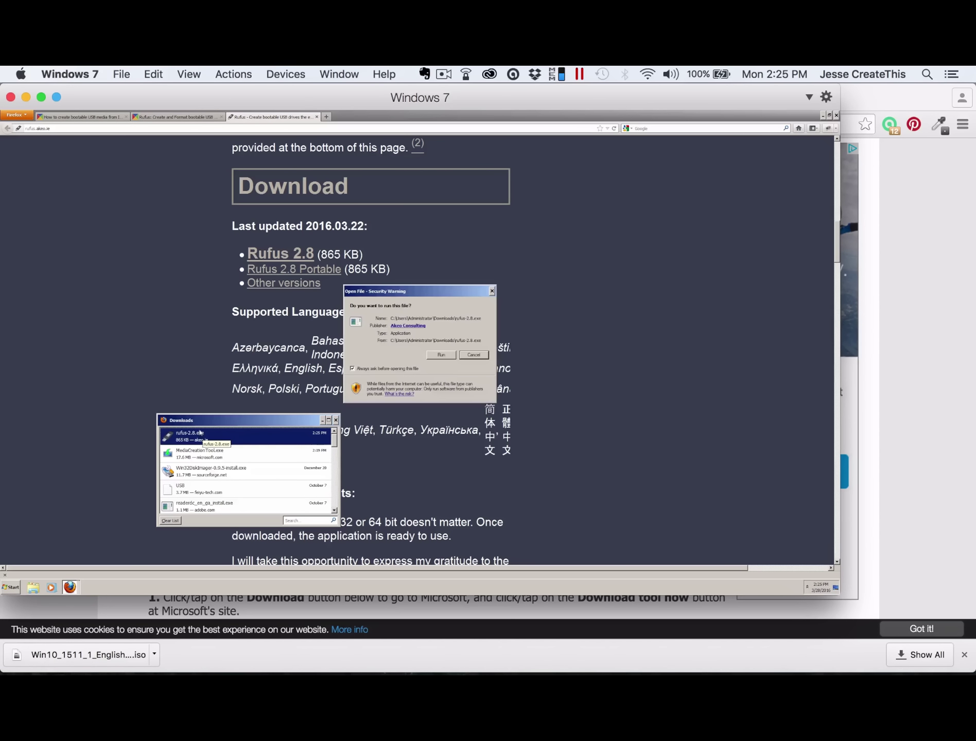
pyautogui.click(442, 355)
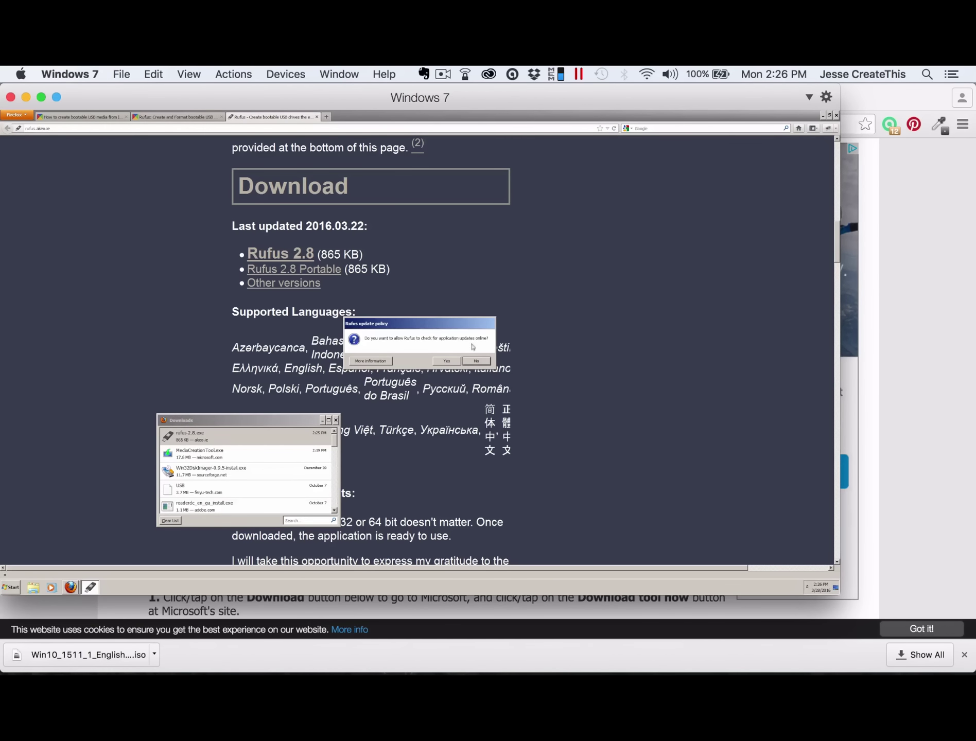
pyautogui.click(476, 360)
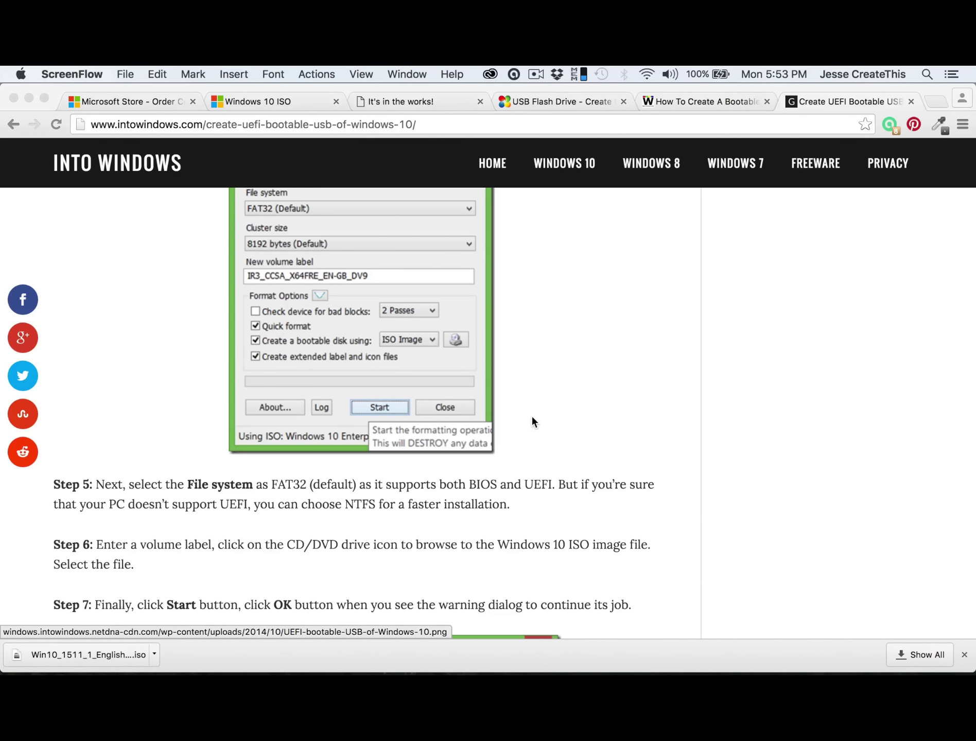
# Read the intowindows.com Rufus settings steps, then resume the Windows 7 VM in Parallels
pyautogui.scroll(3, 533, 418)
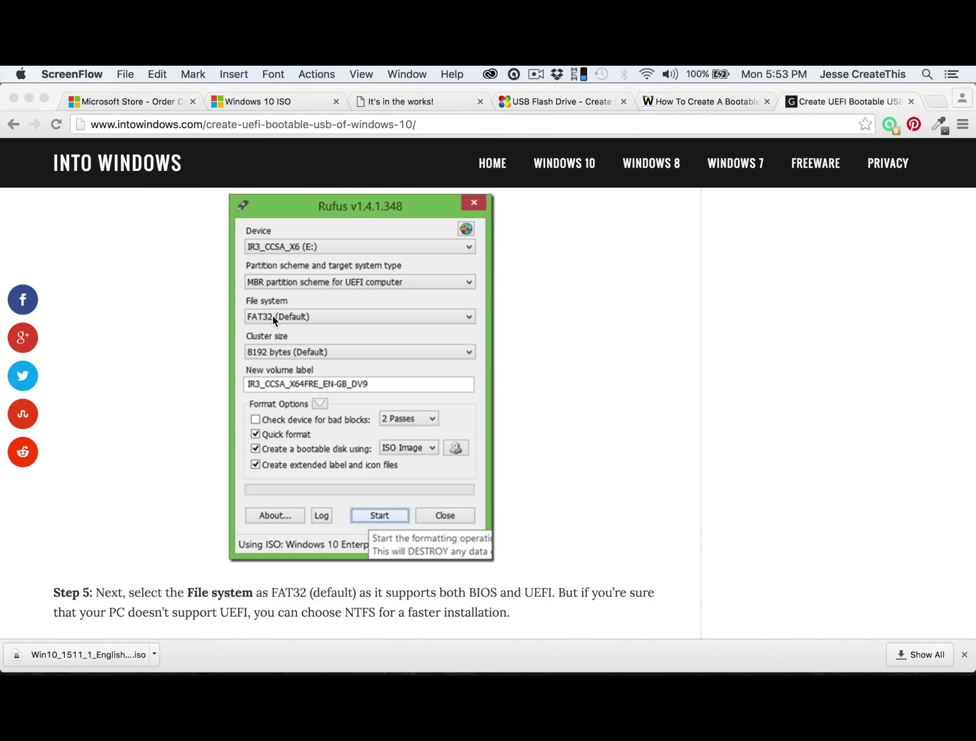
pyautogui.scroll(-1, 577, 514)
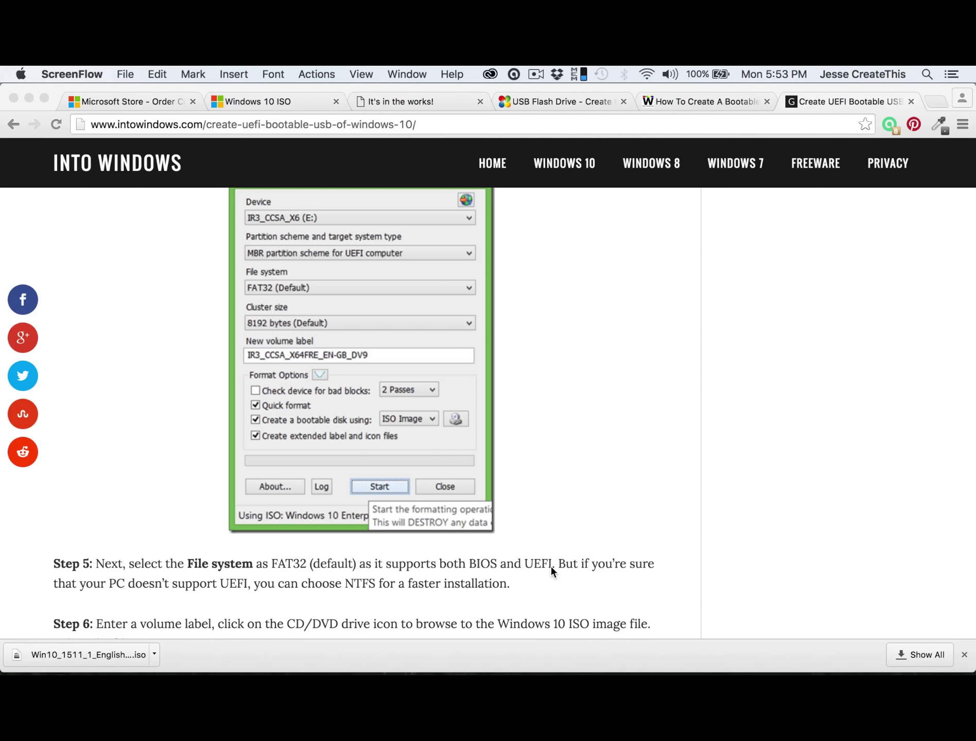
pyautogui.scroll(1, 563, 507)
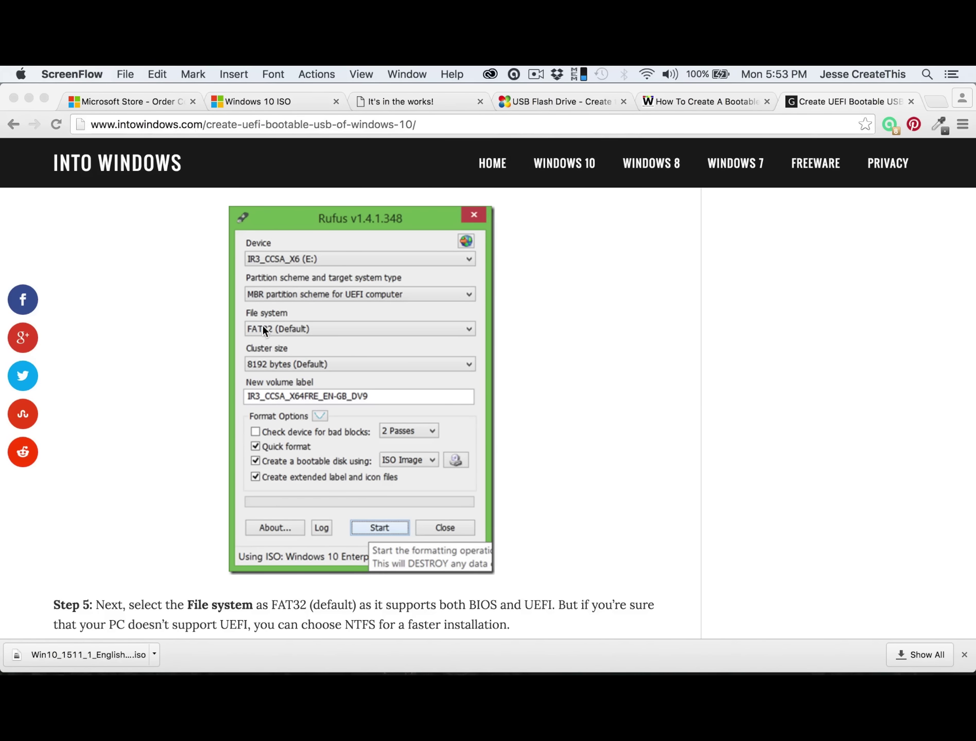
pyautogui.scroll(-5, 547, 486)
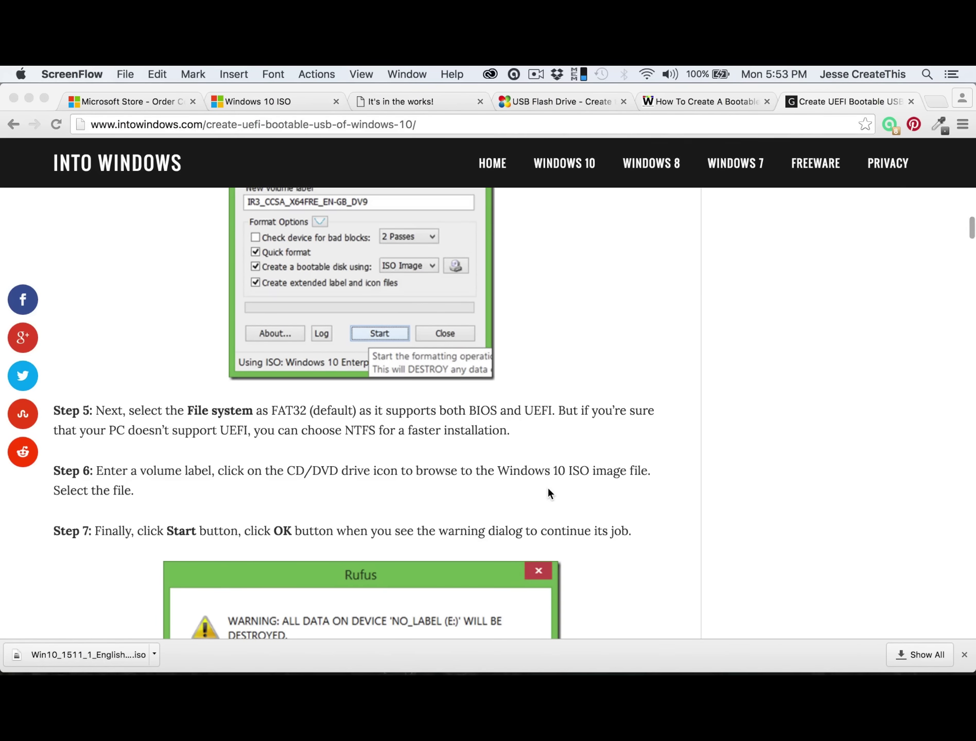
pyautogui.scroll(5, 547, 486)
pyautogui.scroll(-1, 548, 489)
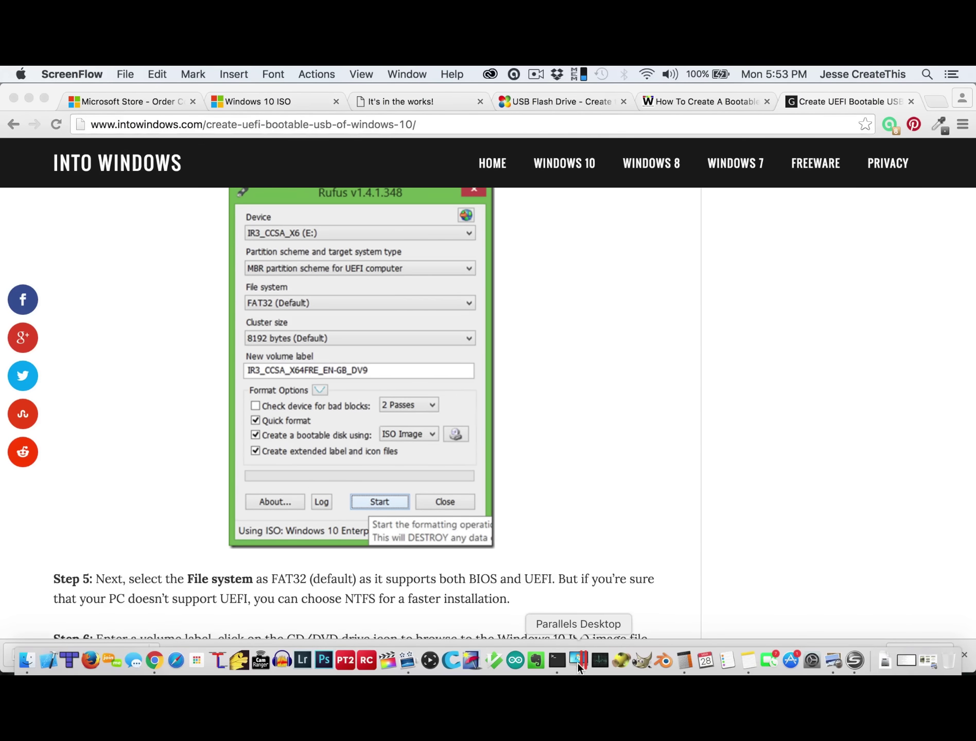
pyautogui.click(578, 662)
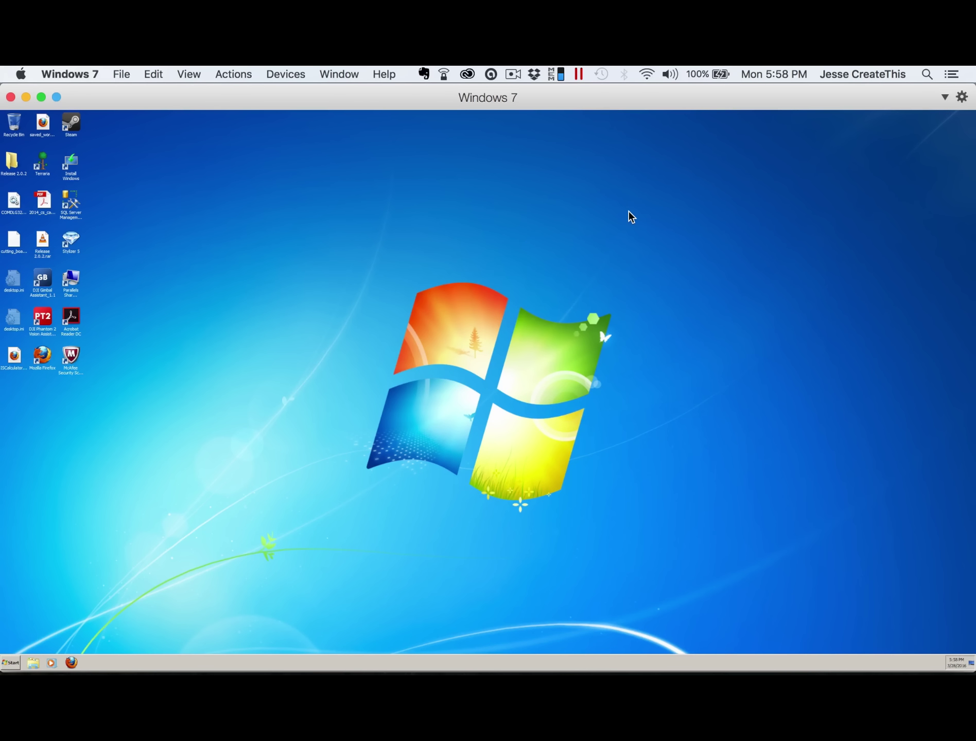
# Connect the USB Mass Storage Device to the Windows 7 VM and open Windows Explorer
pyautogui.click(281, 74)
pyautogui.moveTo(294, 99)
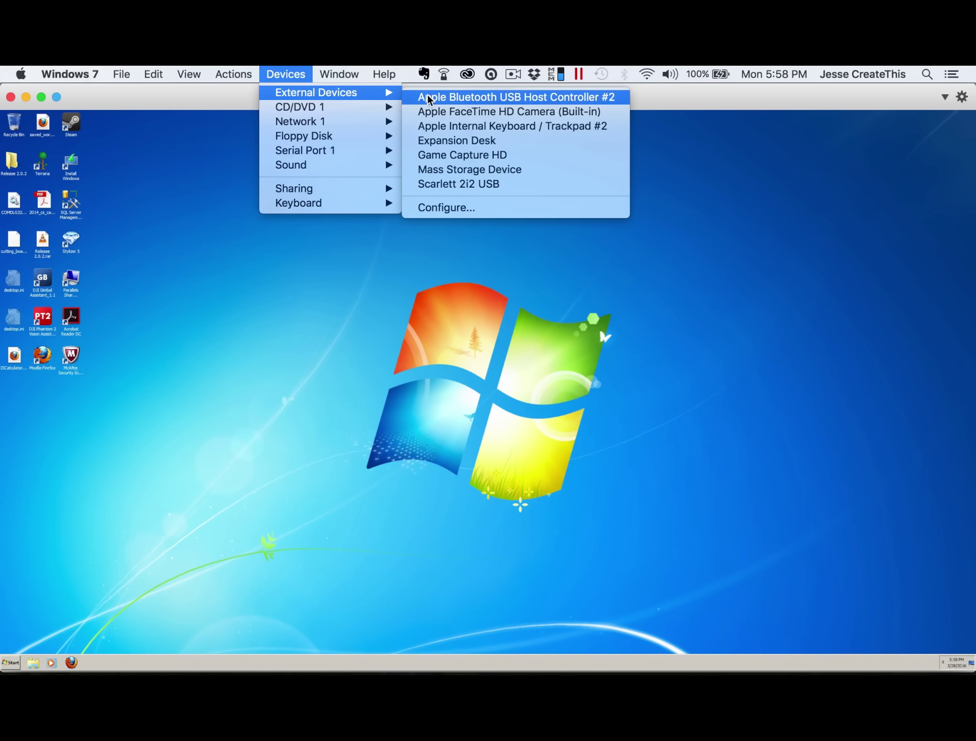
pyautogui.click(428, 171)
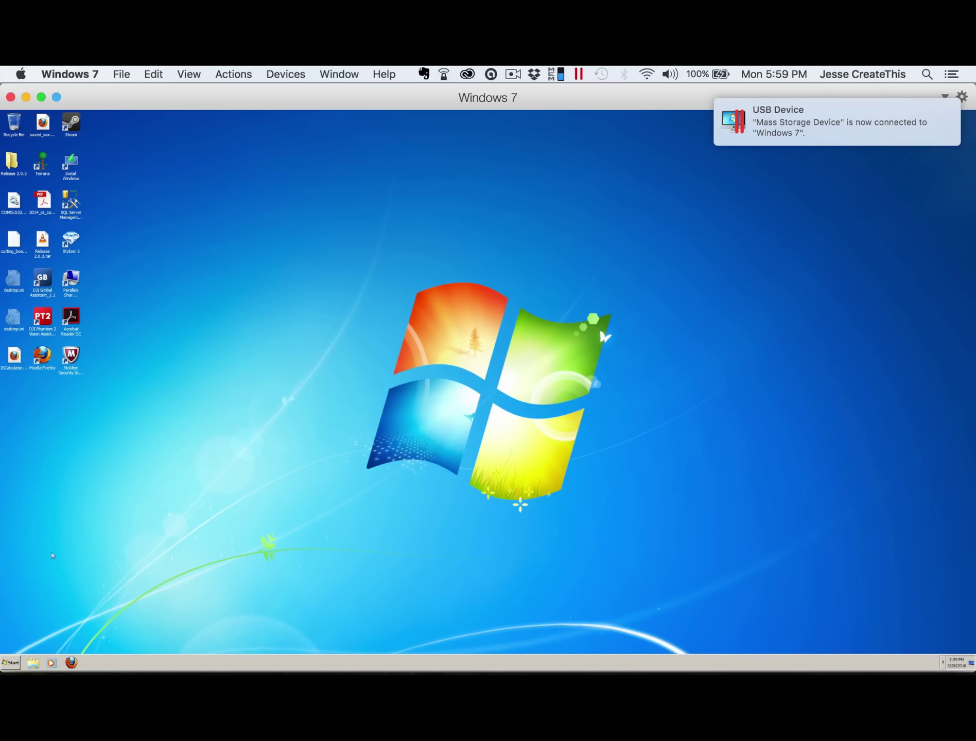
pyautogui.click(33, 662)
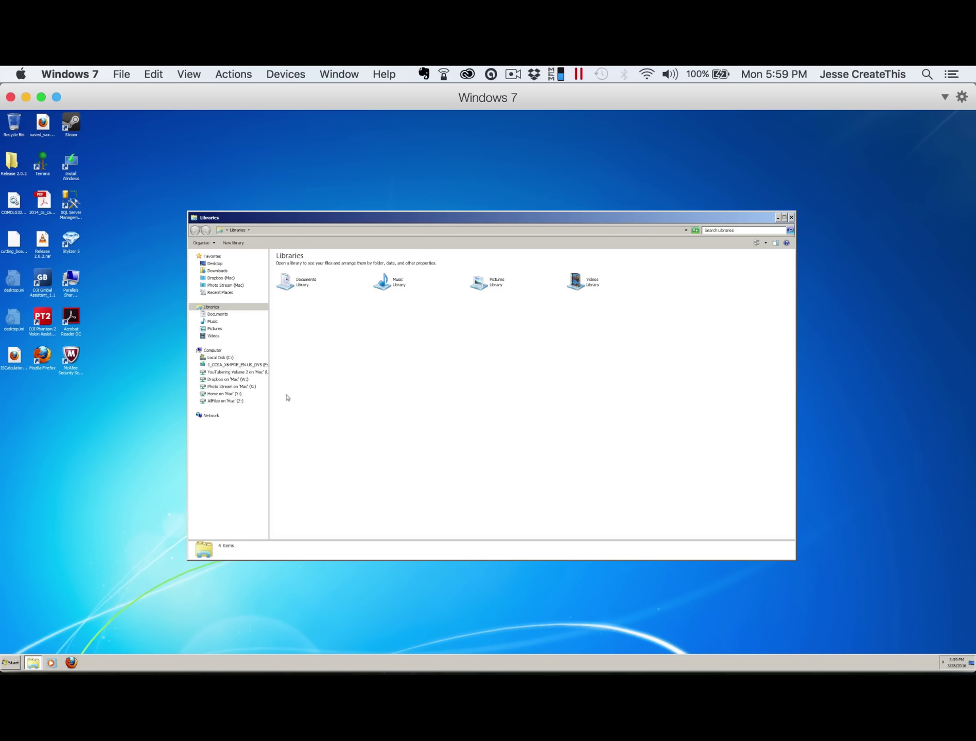
# Launch rufus-2.8.exe from the Downloads folder
pyautogui.click(218, 270)
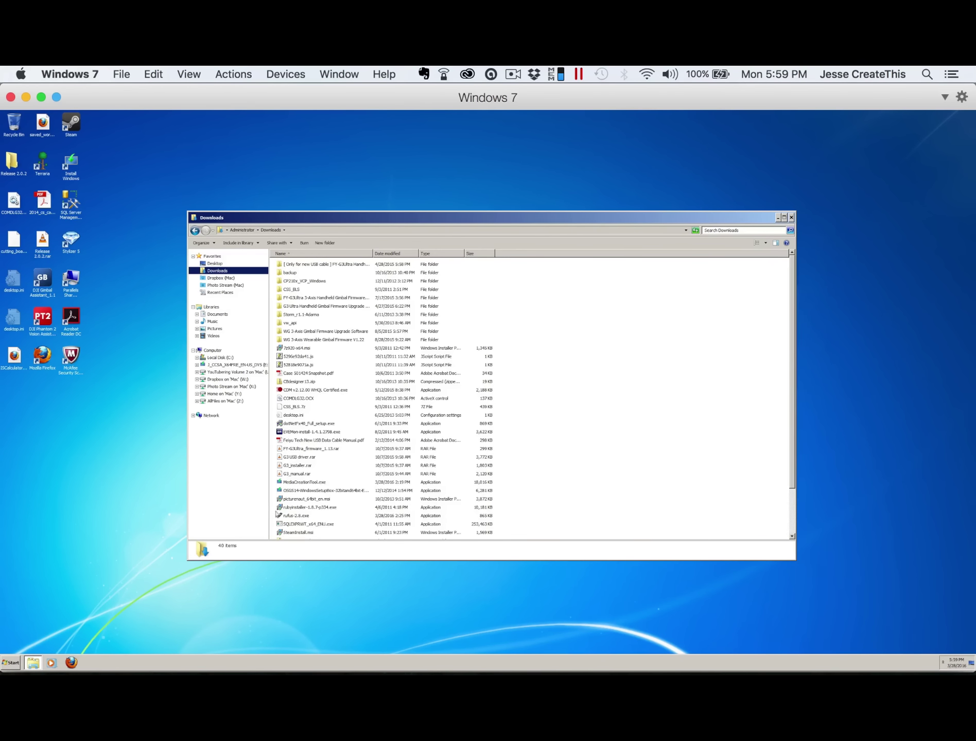
pyautogui.doubleClick(278, 514)
pyautogui.click(507, 392)
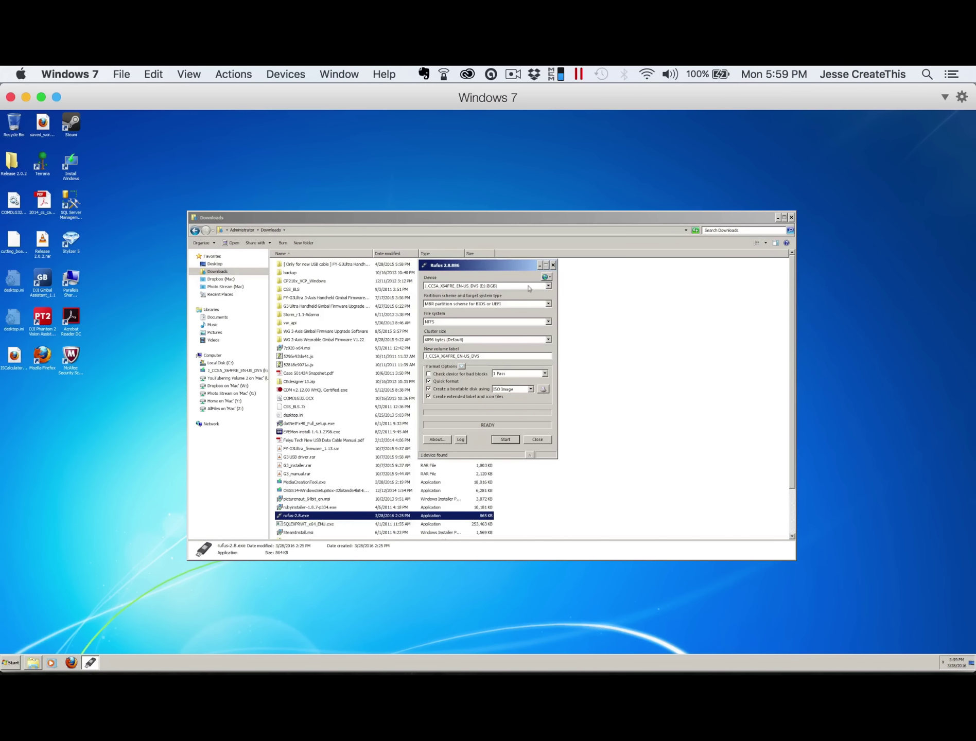
# Load Win10_1511_1_English_x64.iso and set GPT for UEFI partitioning with FAT32
pyautogui.click(547, 304)
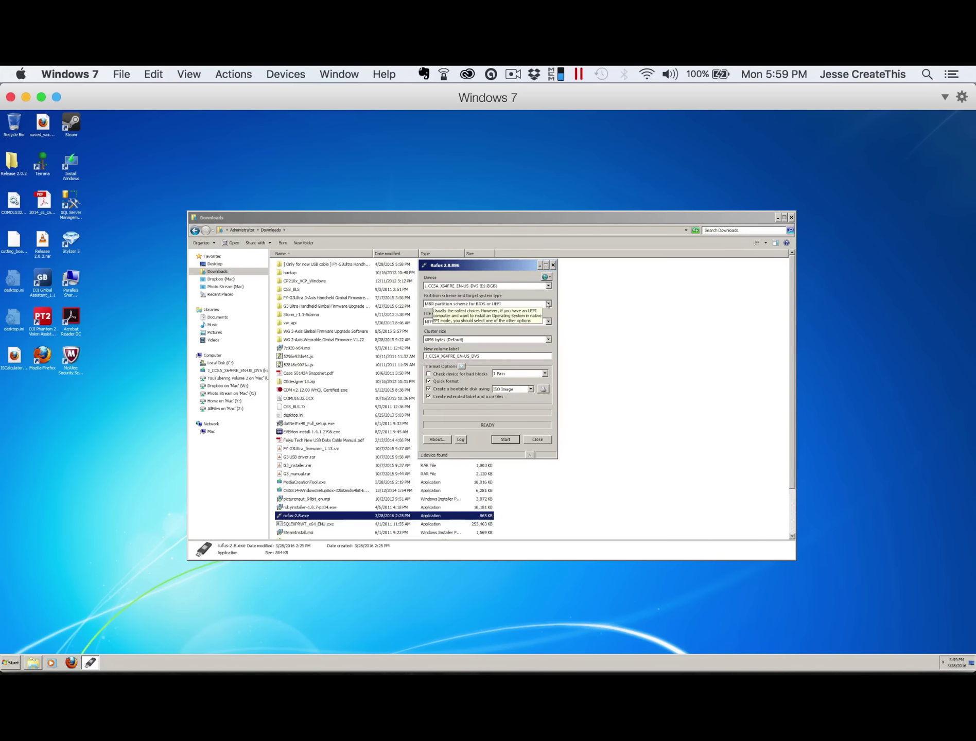
pyautogui.click(526, 321)
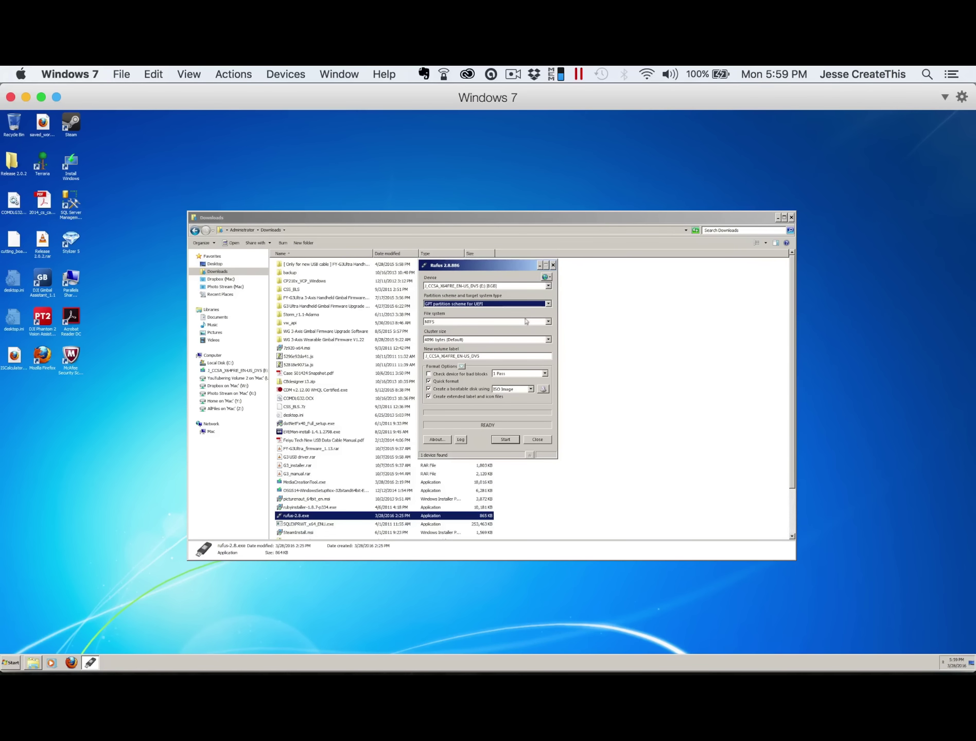
pyautogui.click(547, 321)
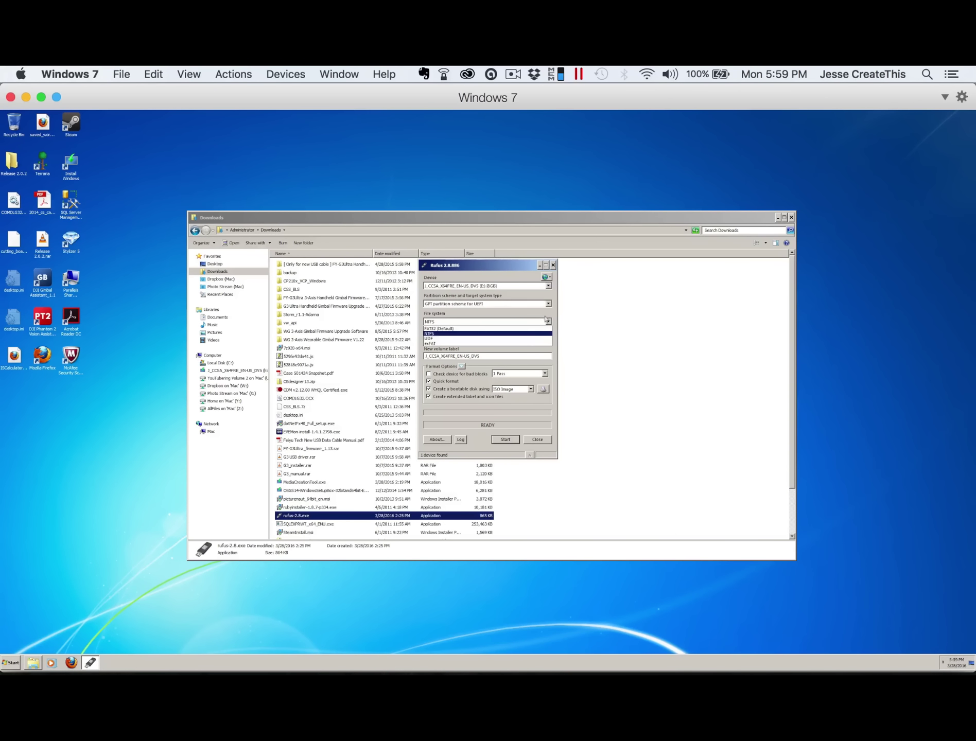
pyautogui.click(533, 328)
pyautogui.click(542, 389)
pyautogui.doubleClick(521, 317)
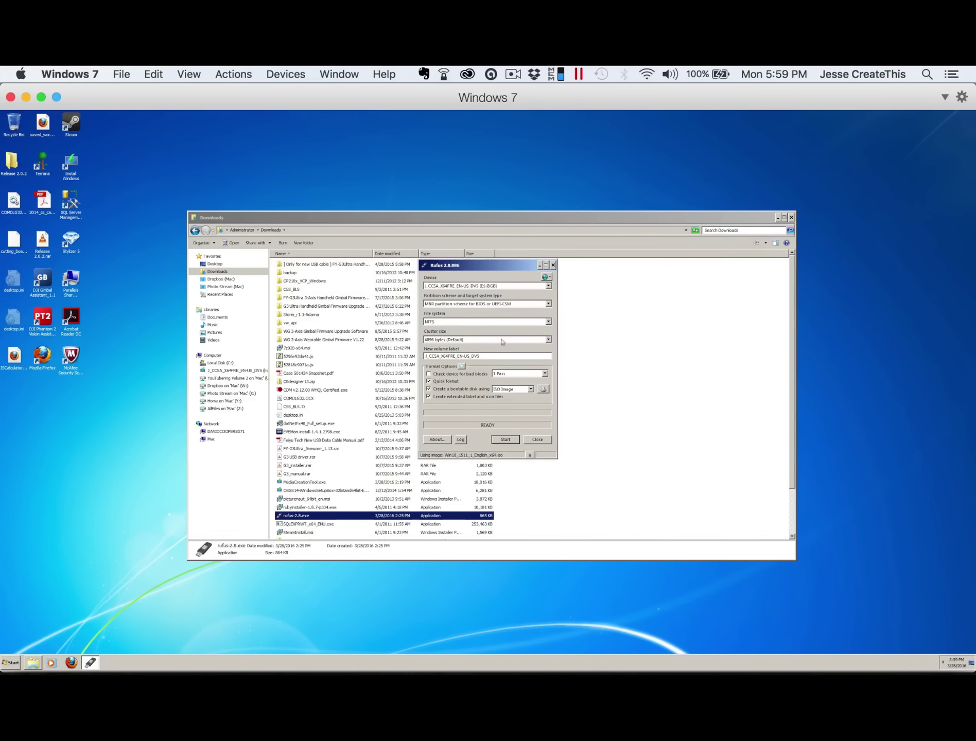
pyautogui.click(548, 322)
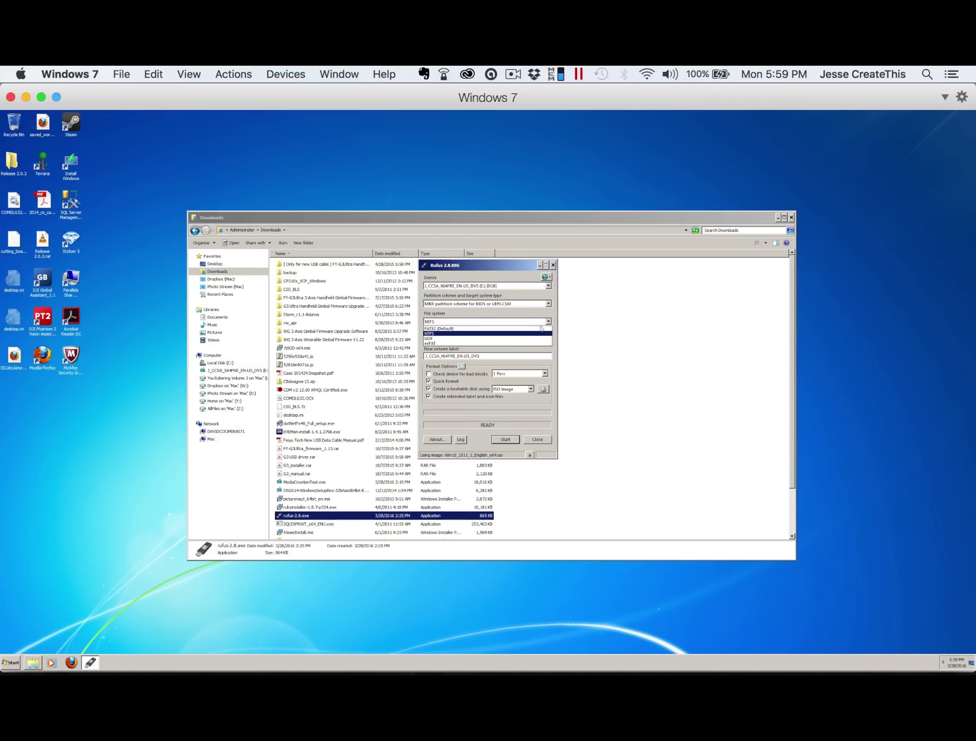
pyautogui.click(534, 328)
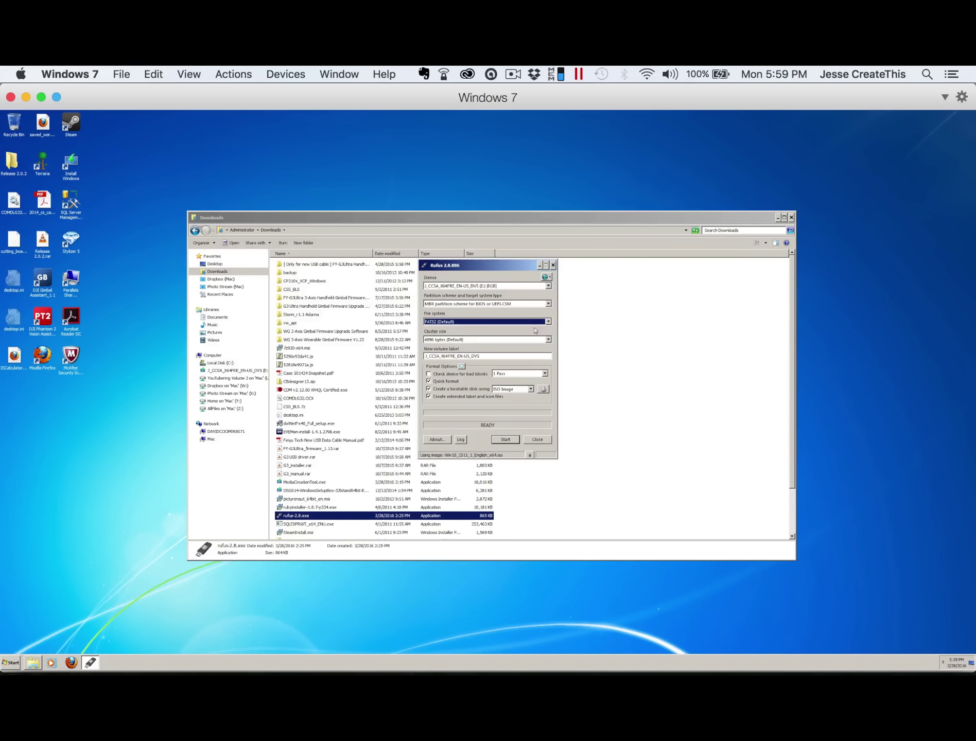
pyautogui.click(548, 303)
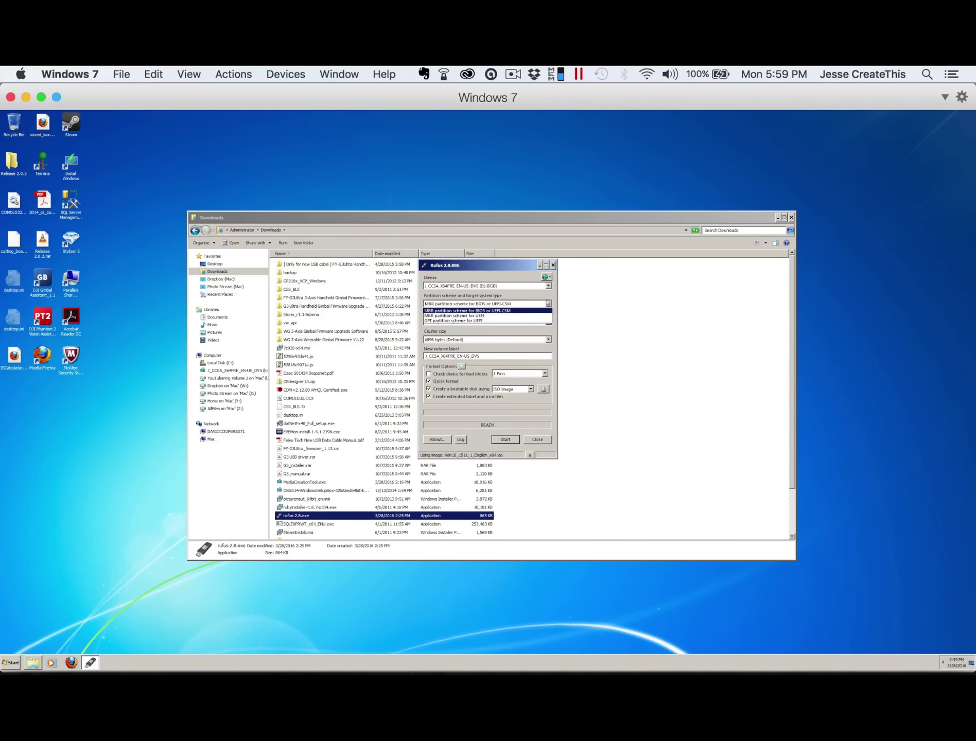
pyautogui.click(512, 320)
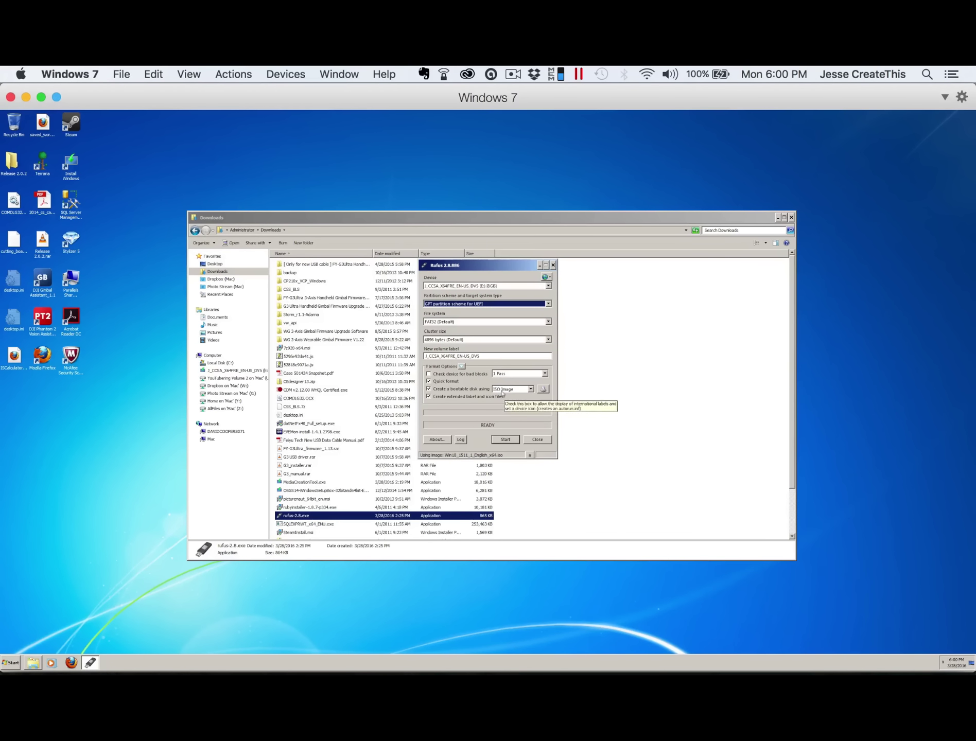
# Write the ISO to the USB drive, accepting the erase, and close Rufus when finished
pyautogui.click(502, 439)
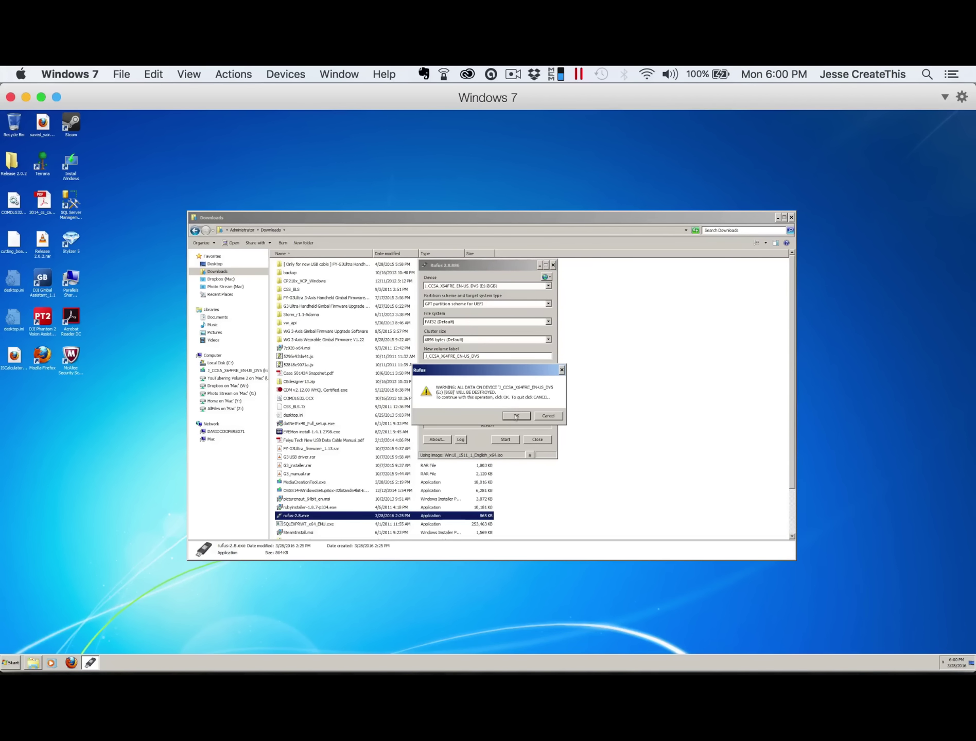
pyautogui.click(516, 416)
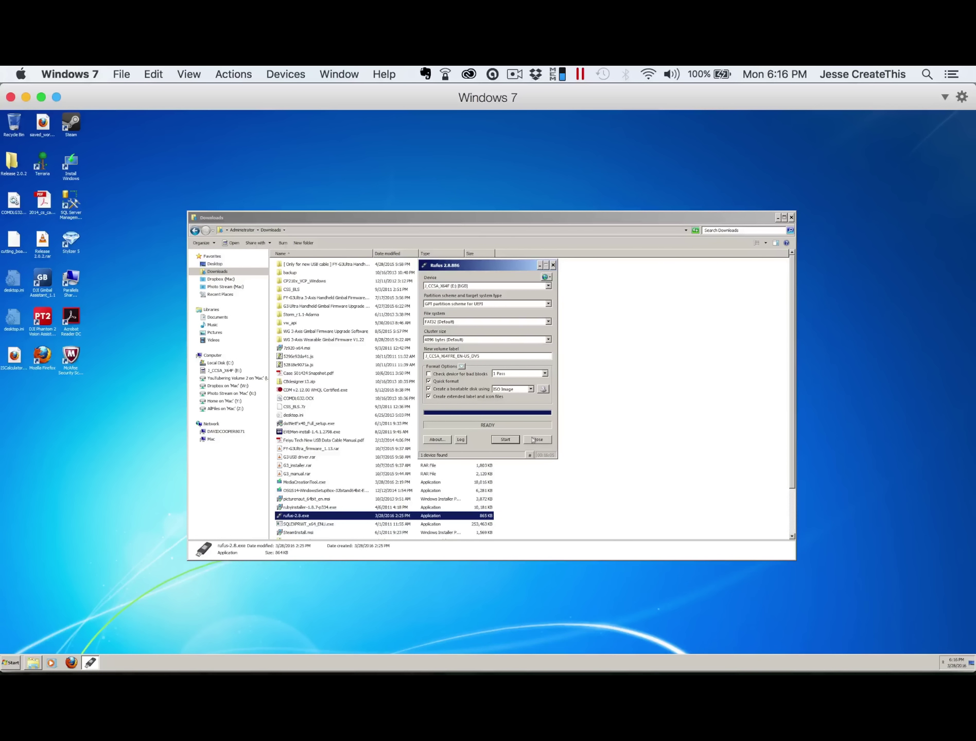
pyautogui.click(533, 439)
# Safely remove the USB in Windows 7 and quit Parallels Desktop, suspending the VM
pyautogui.click(940, 663)
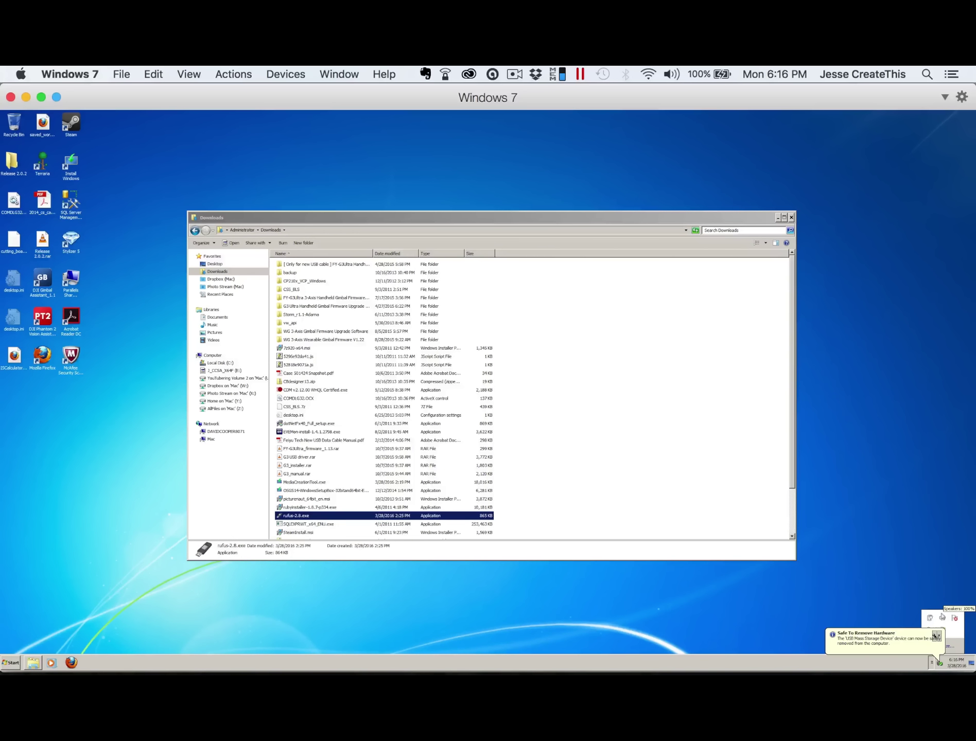
pyautogui.click(936, 636)
pyautogui.click(581, 73)
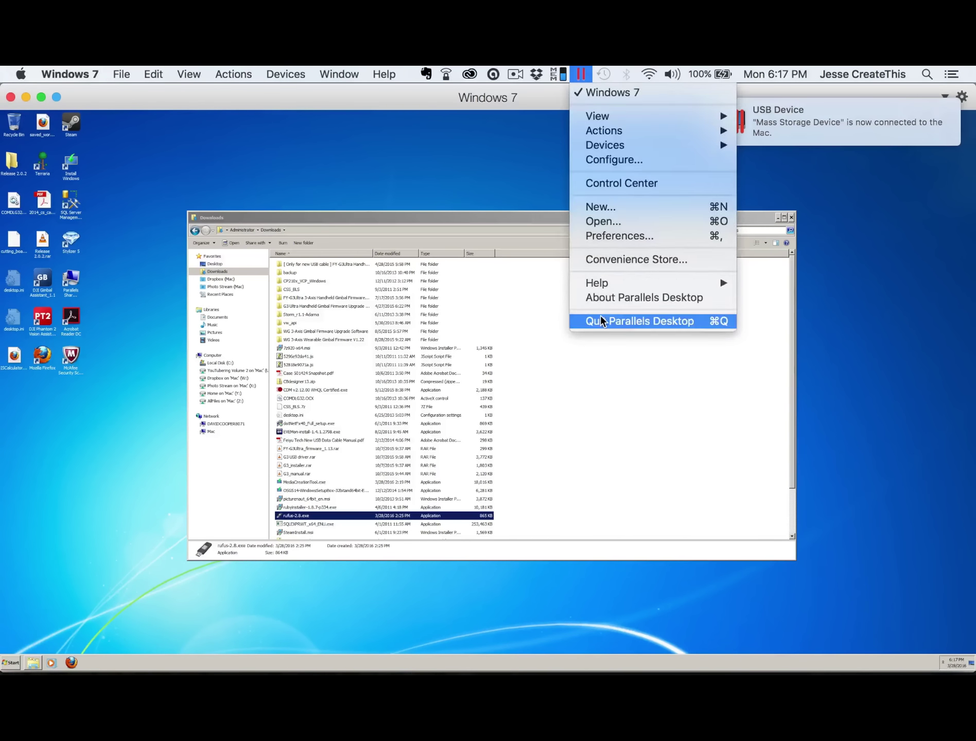
pyautogui.click(601, 317)
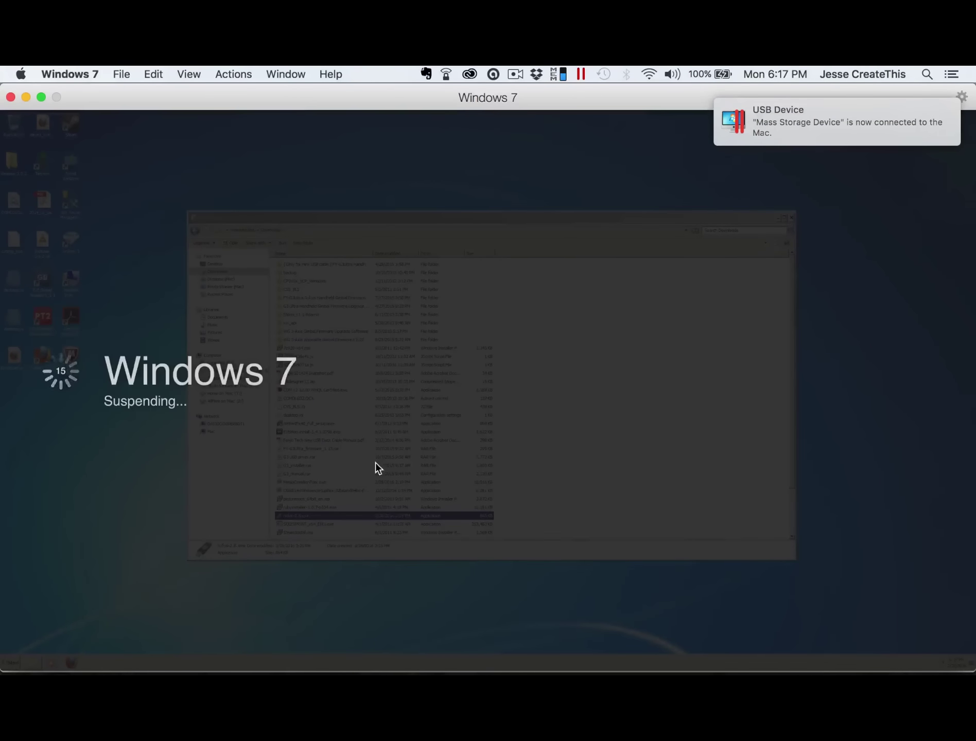
# Eject the J_CCSA_X64F drive in Finder and close the Finder window
pyautogui.click(24, 658)
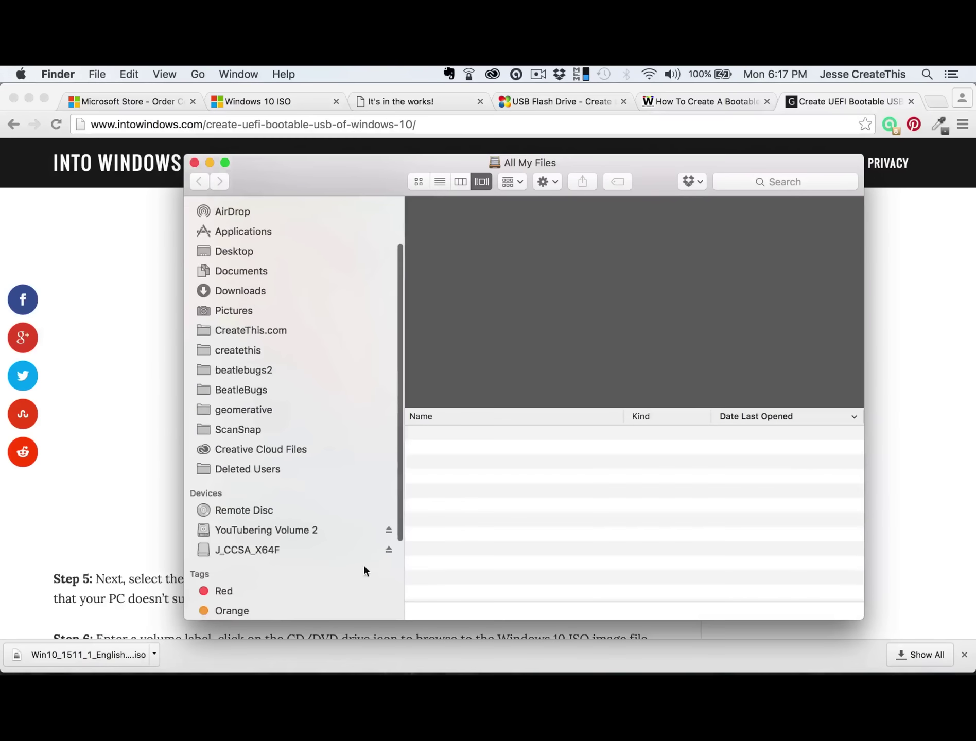
pyautogui.click(390, 549)
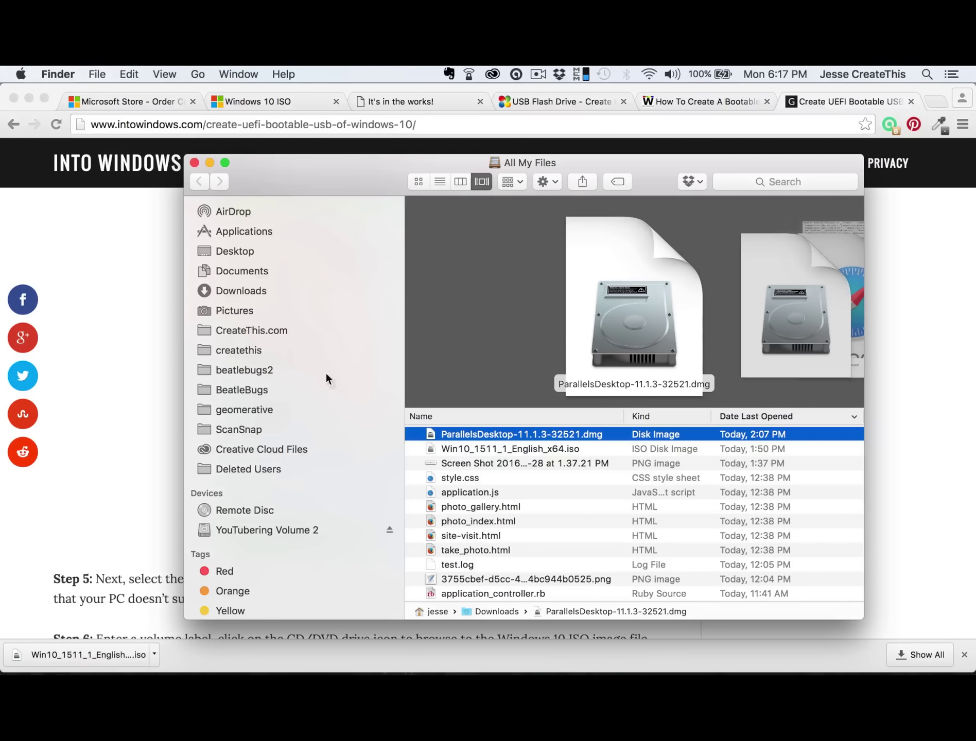
pyautogui.click(194, 163)
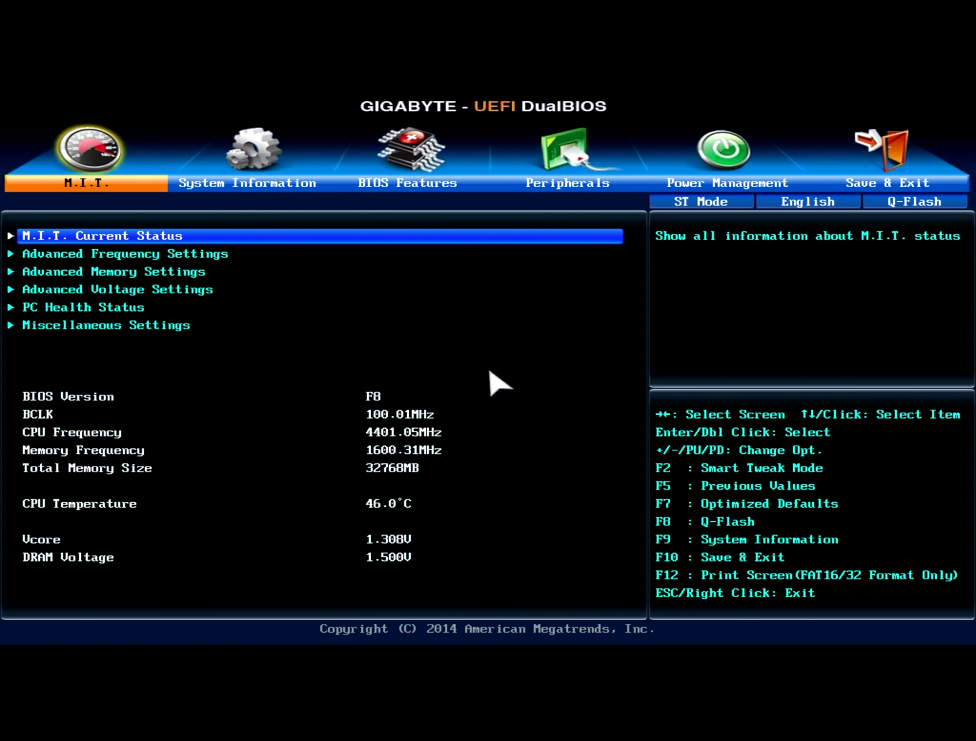
# Set Legacy USB Support to Disabled in the Peripherals settings
pyautogui.press('Right')
pyautogui.press('Right')
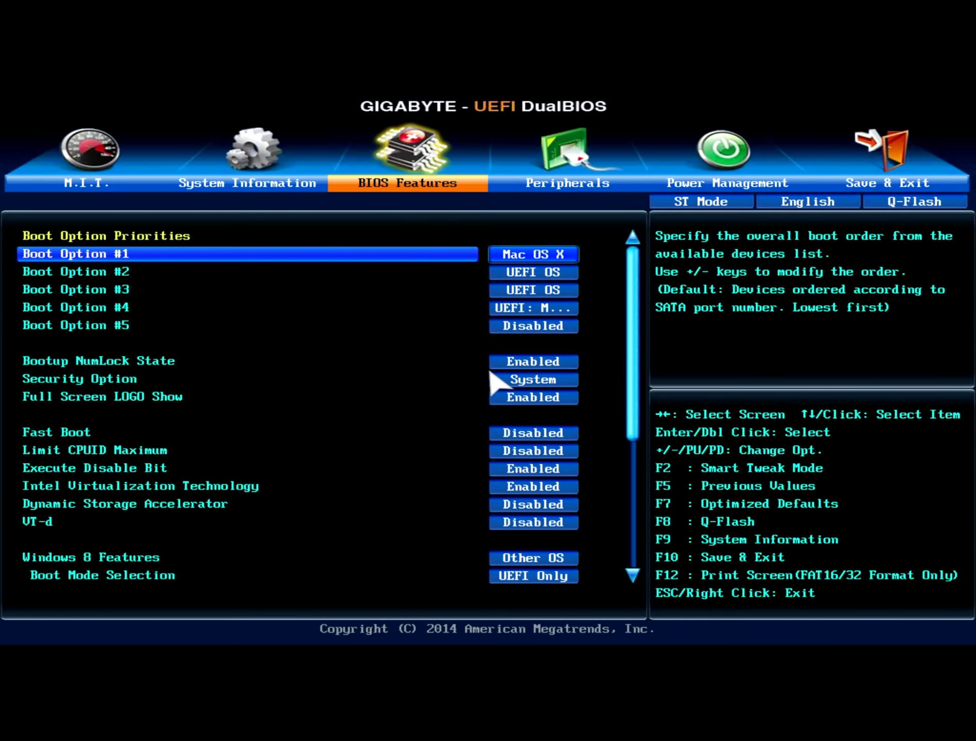
pyautogui.press('Return')
pyautogui.press('Down')
pyautogui.press('Down')
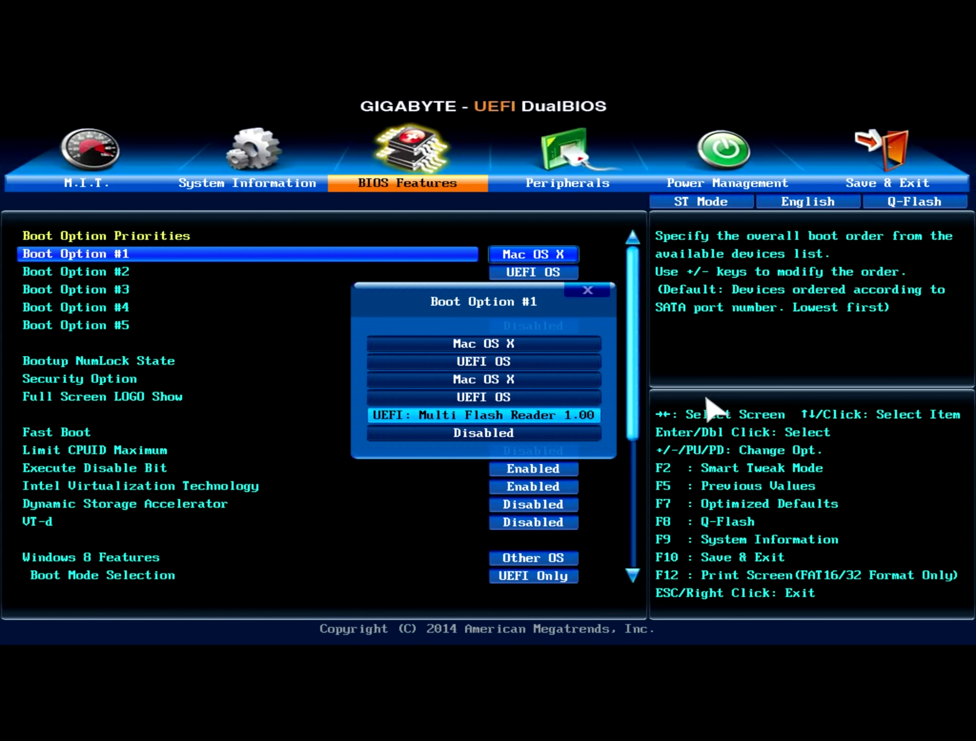
pyautogui.press('Escape')
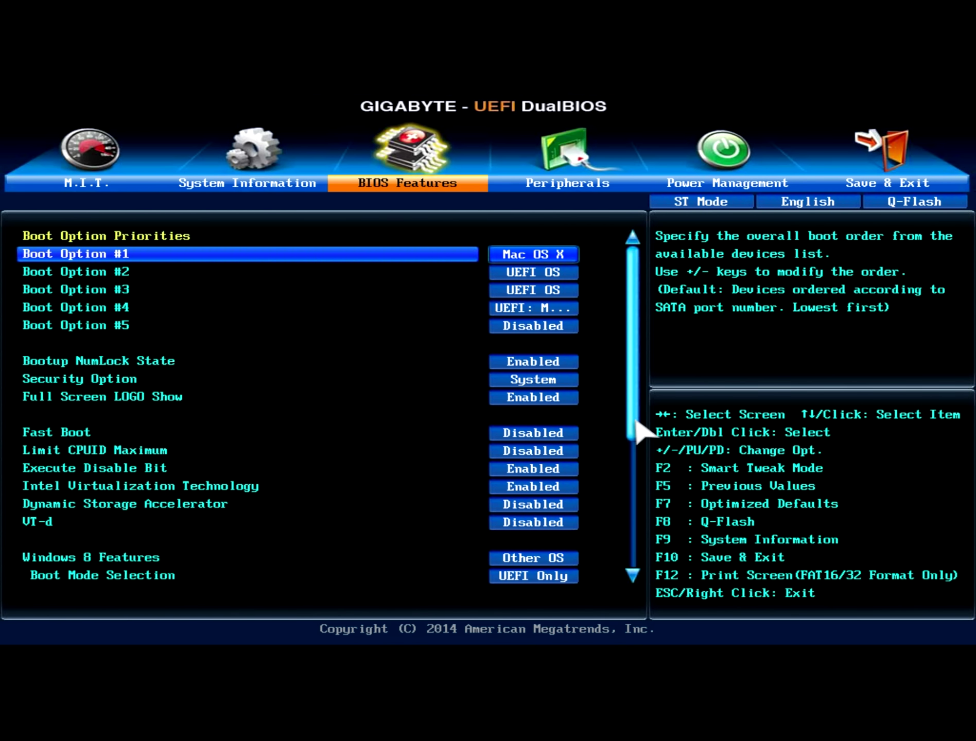
pyautogui.press('Right')
pyautogui.press('Return')
pyautogui.press('Down')
pyautogui.press('Return')
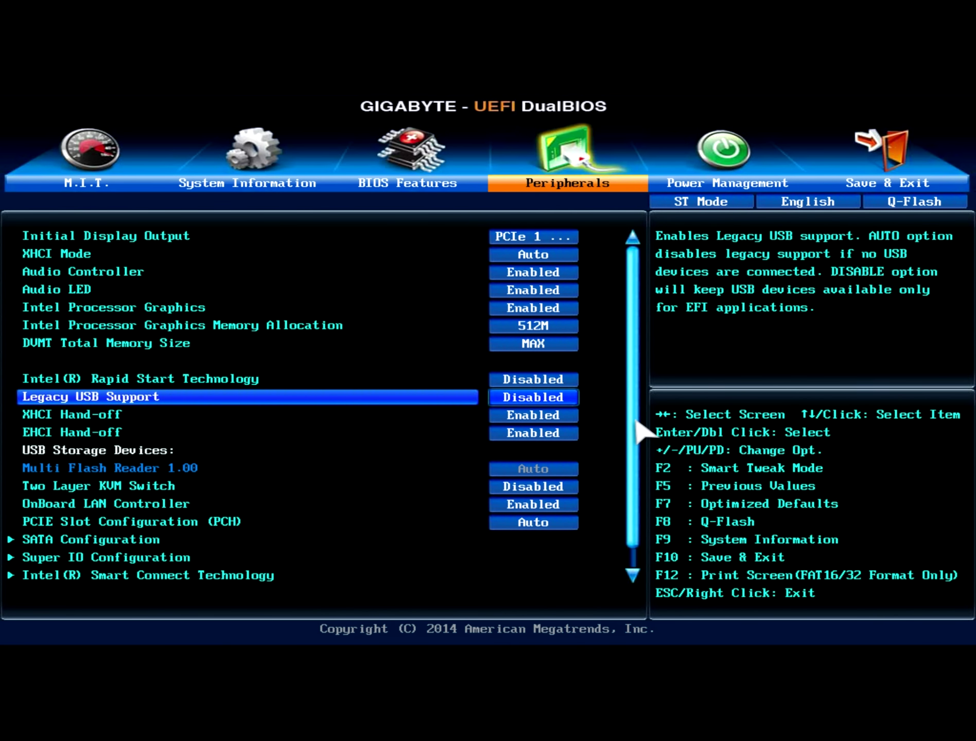
# Check SATA Configuration to confirm the SSD's Port 2 is enabled
pyautogui.press('Down')
pyautogui.press('Down')
pyautogui.press('Down')
pyautogui.press('Down')
pyautogui.press('Down')
pyautogui.press('Down')
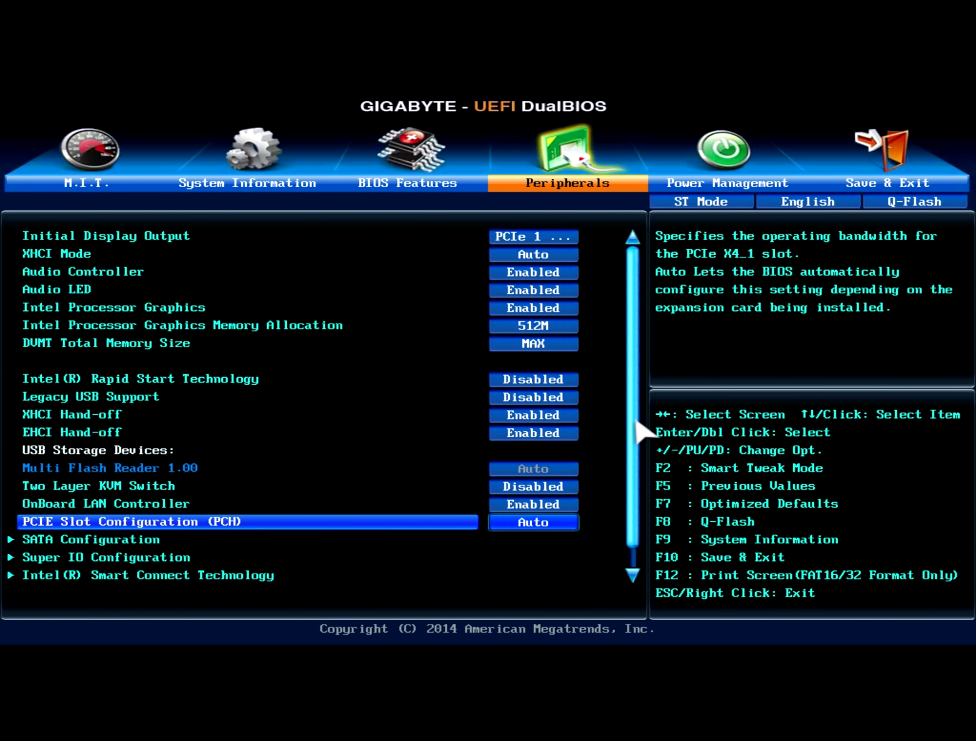
pyautogui.press('Return')
pyautogui.press('Down')
pyautogui.press('Down')
pyautogui.press('Up')
pyautogui.press('Up')
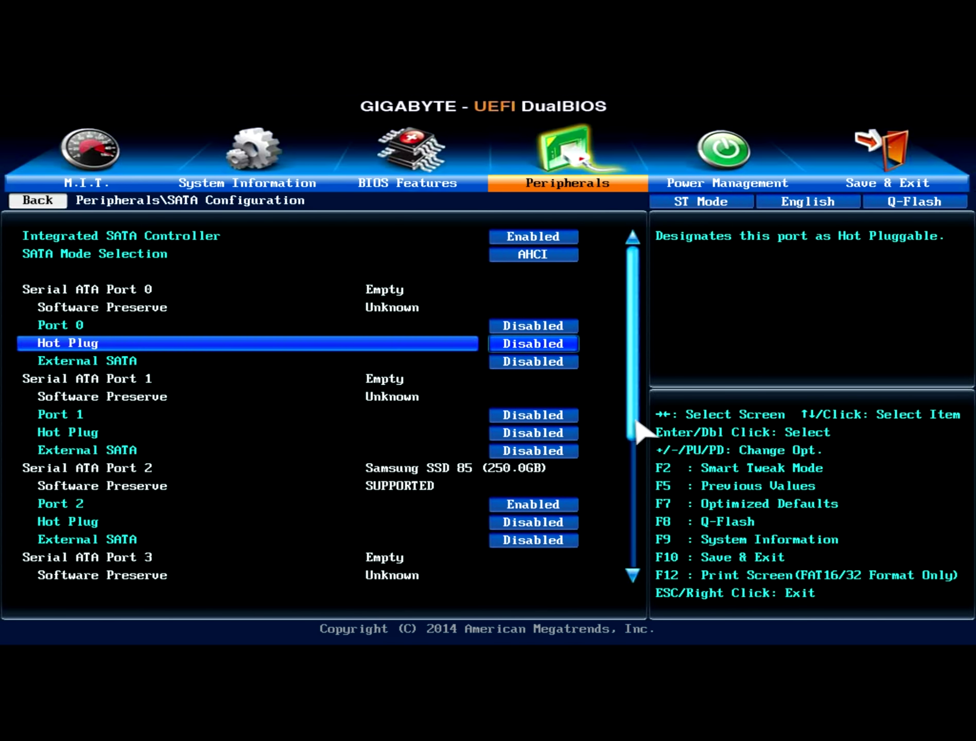
pyautogui.press('Down')
pyautogui.press('Down')
pyautogui.press('Down')
pyautogui.press('Down')
pyautogui.press('Down')
pyautogui.press('Down')
pyautogui.press('Down')
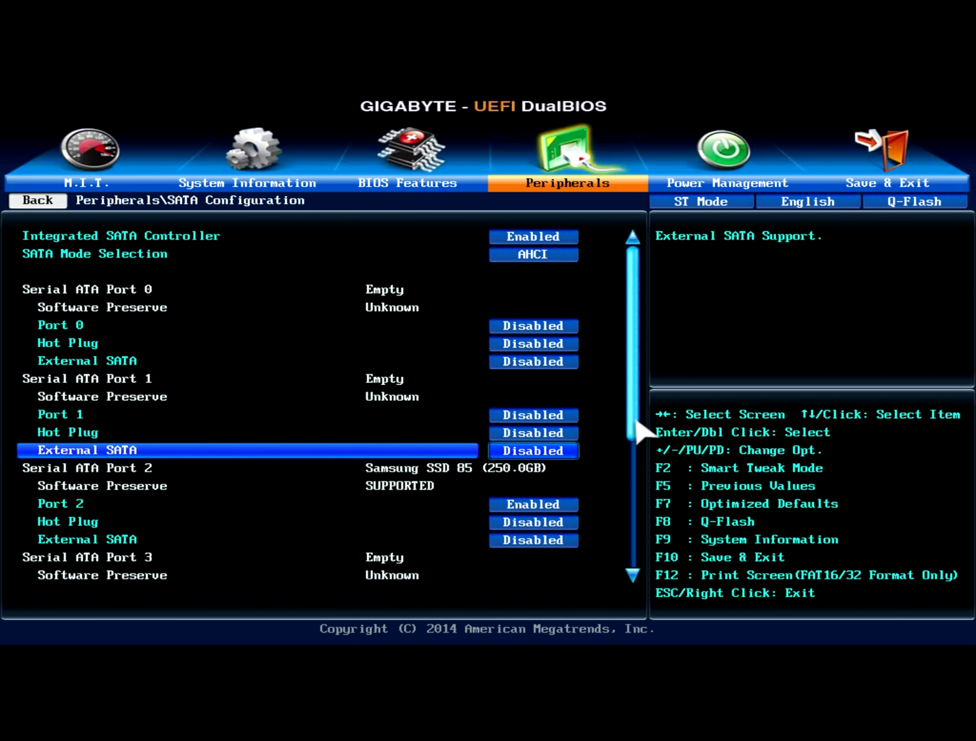
pyautogui.press('Up')
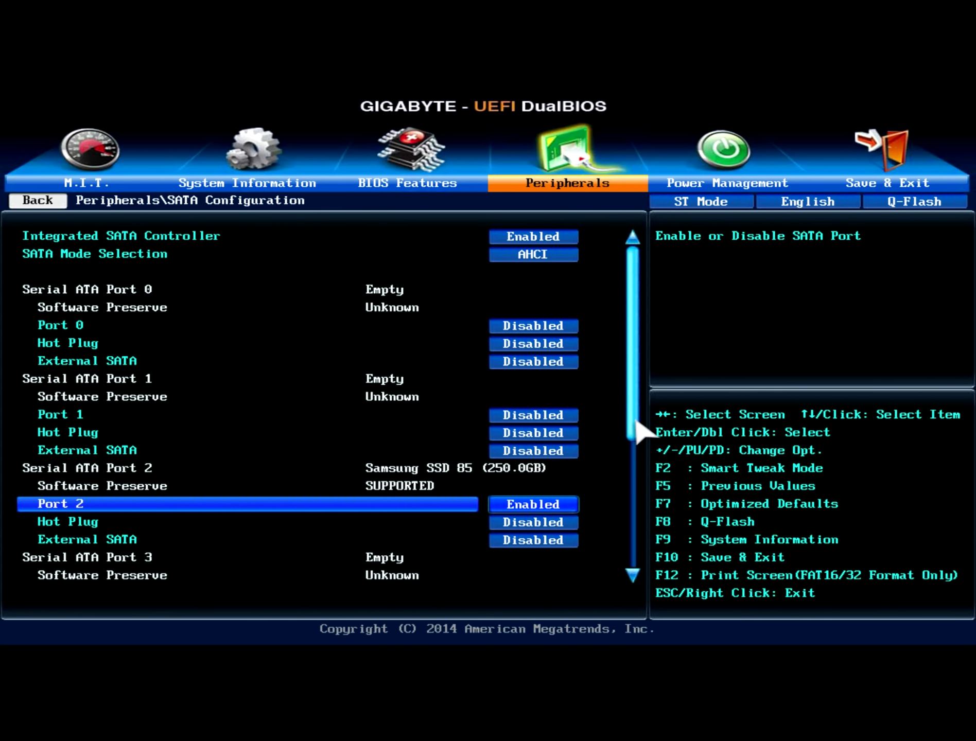
# Set Boot Option #1 to UEFI: Multi Flash Reader and choose Save & Exit Setup
pyautogui.press('Left')
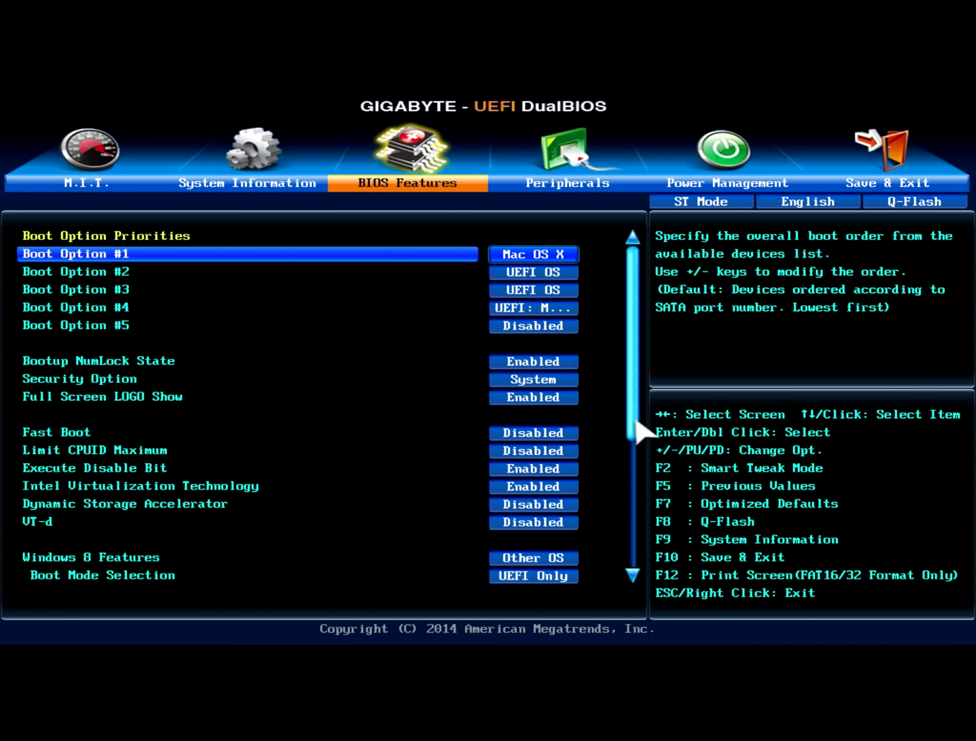
pyautogui.press('Return')
pyautogui.press('Down')
pyautogui.press('Down')
pyautogui.press('Return')
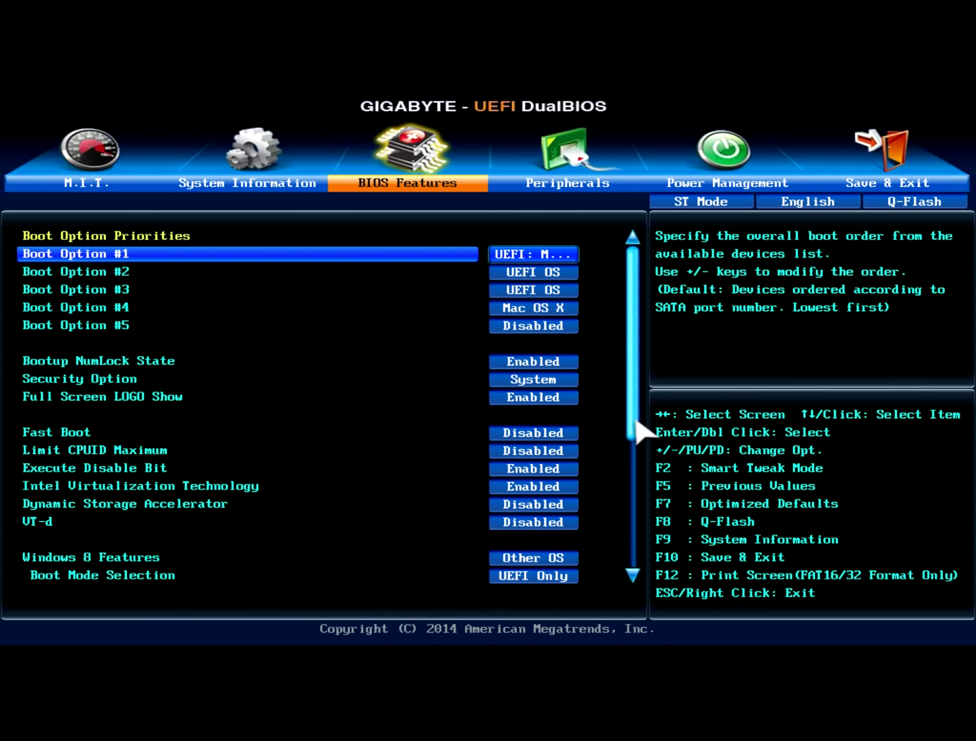
pyautogui.press('Right')
pyautogui.press('Right')
pyautogui.press('Right')
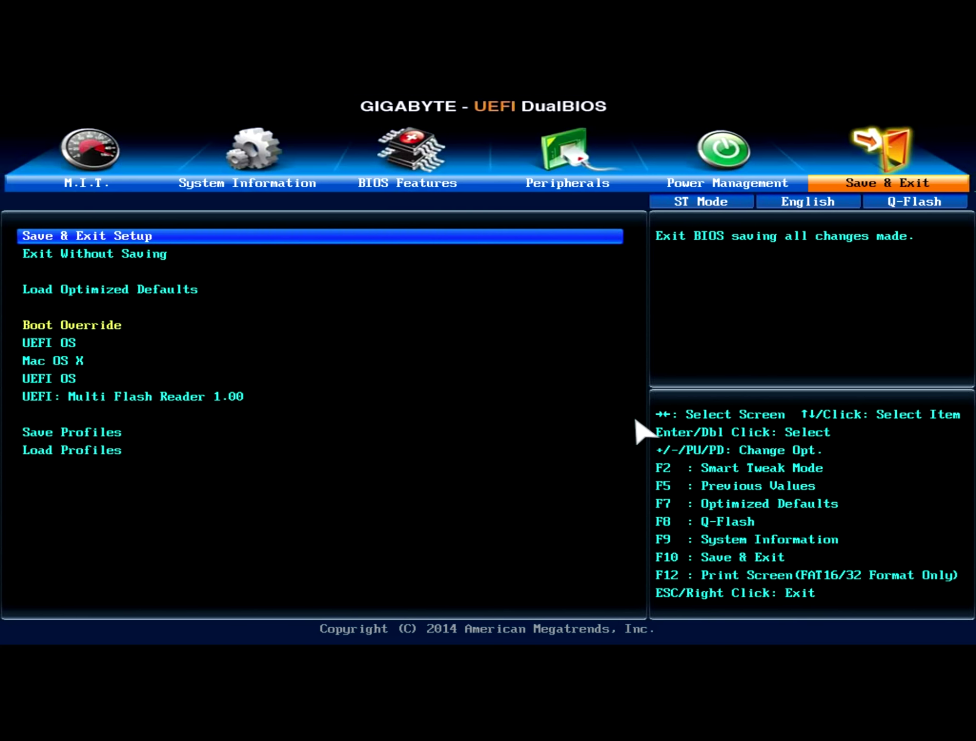
pyautogui.press('Return')
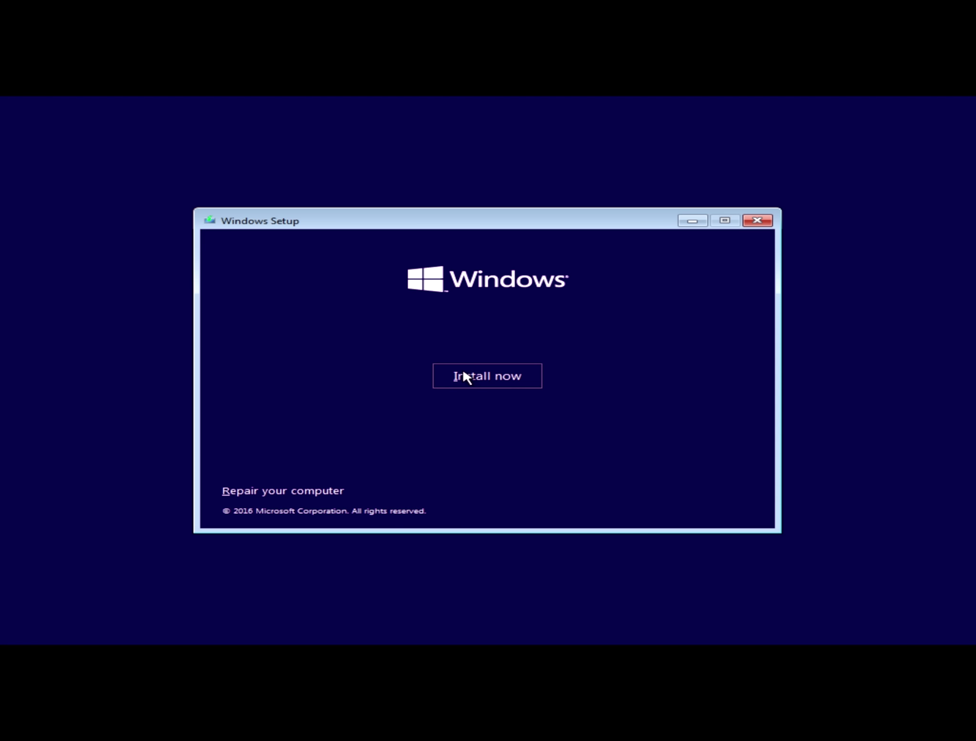
# Start a Custom Windows install, skipping the product key and accepting the license terms
pyautogui.click(465, 375)
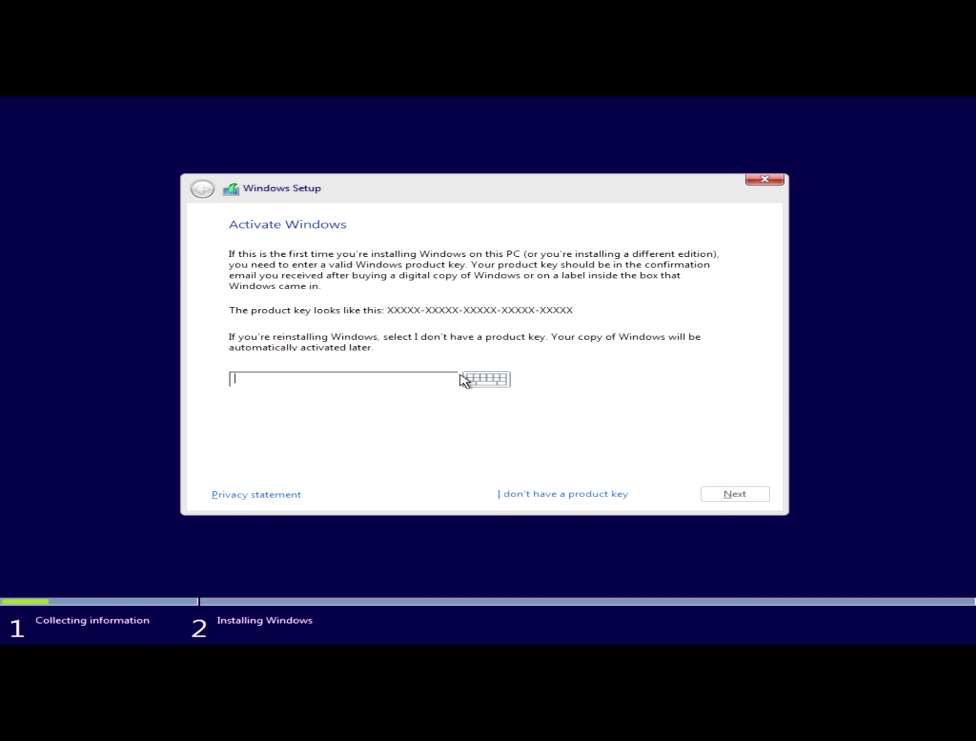
pyautogui.hotkey('alt', 'i')
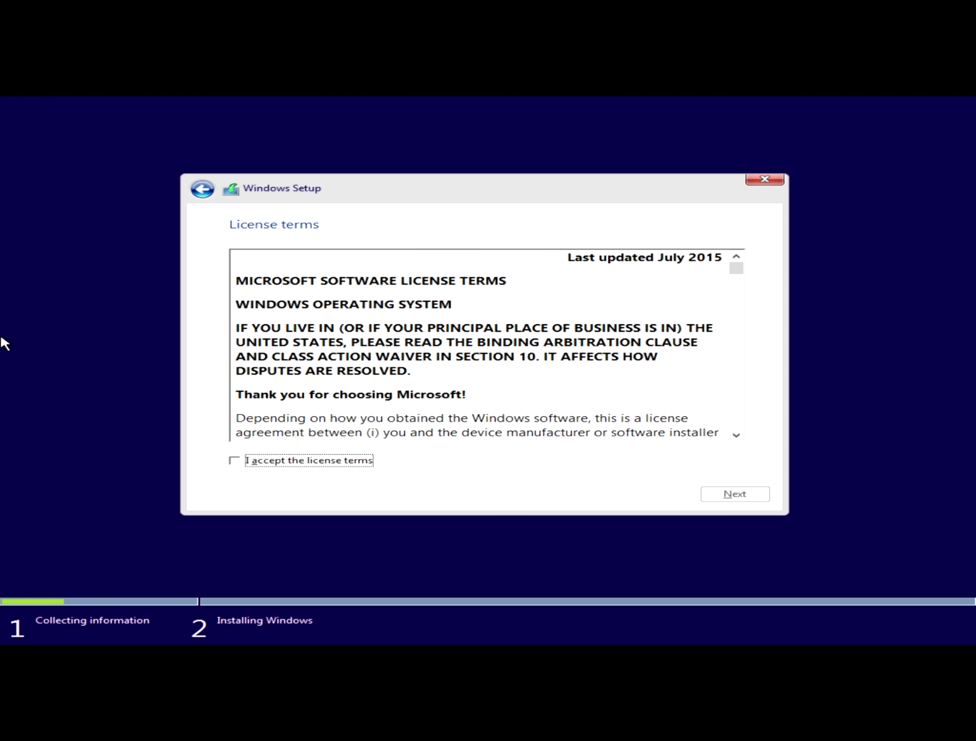
pyautogui.click(238, 462)
pyautogui.click(735, 495)
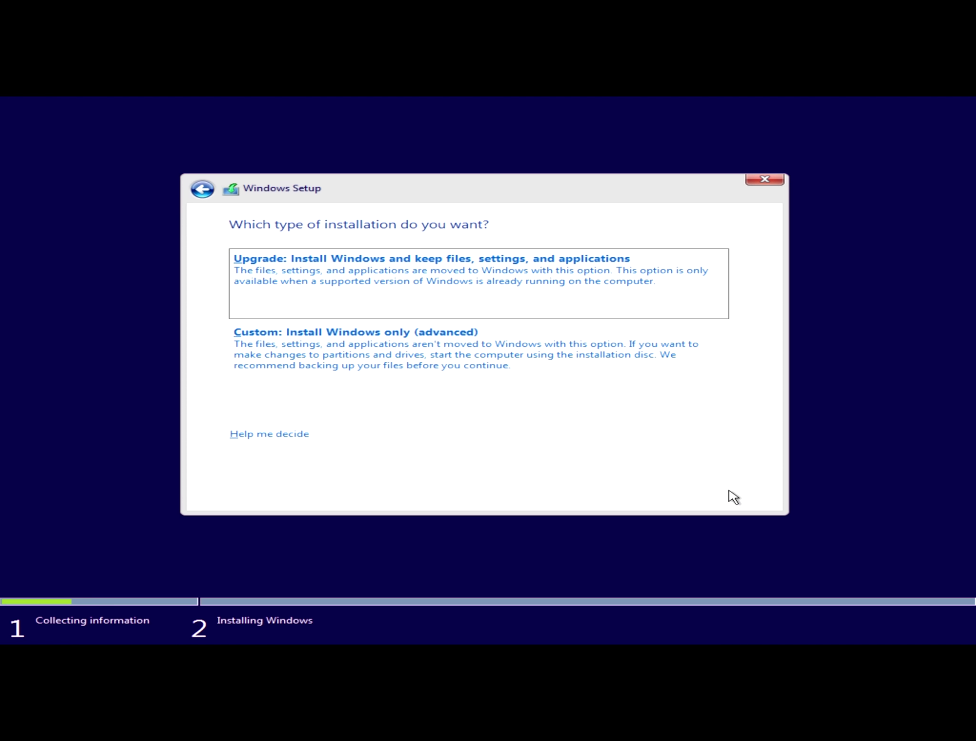
pyautogui.click(394, 360)
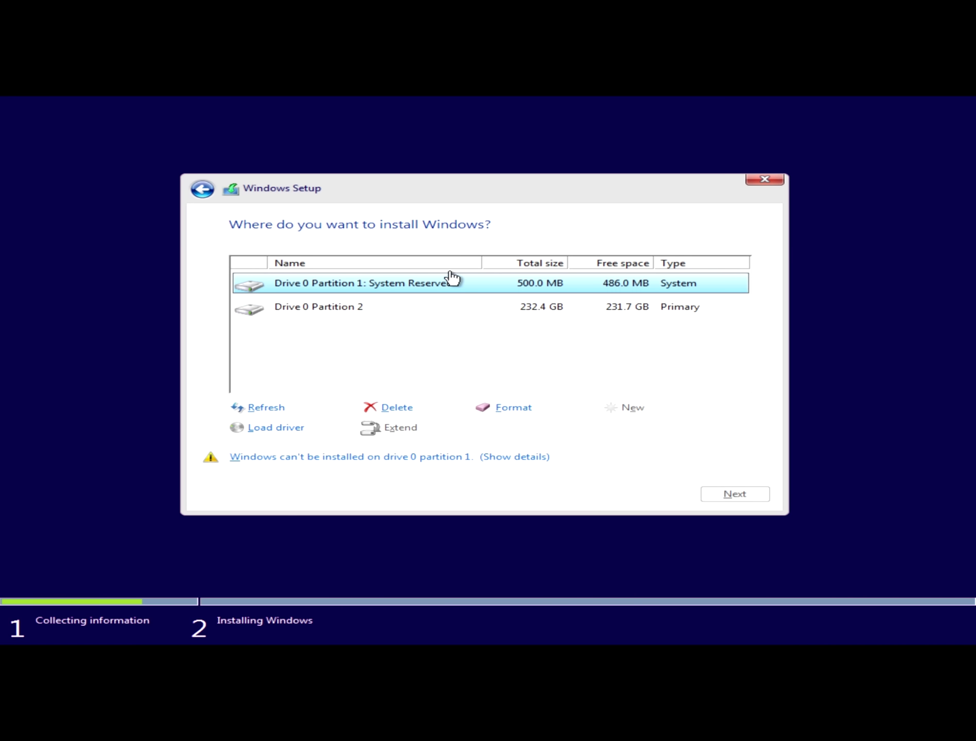
# Delete the System Reserved and 232.4 GB partitions, then install onto the unallocated space
pyautogui.click(384, 407)
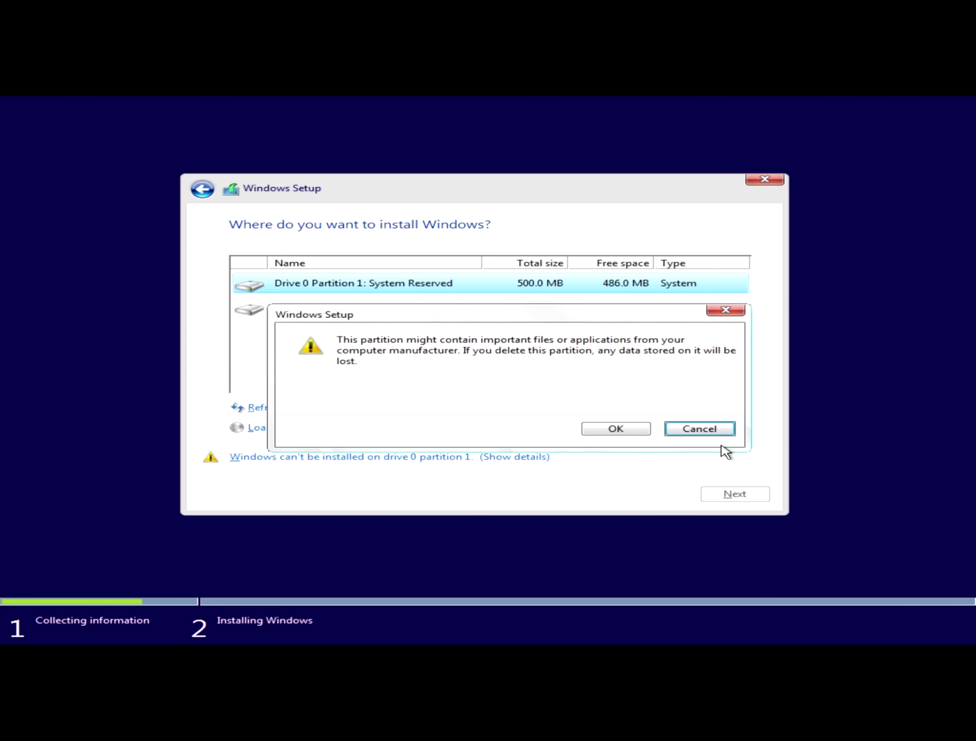
pyautogui.click(626, 430)
pyautogui.click(338, 310)
pyautogui.click(394, 407)
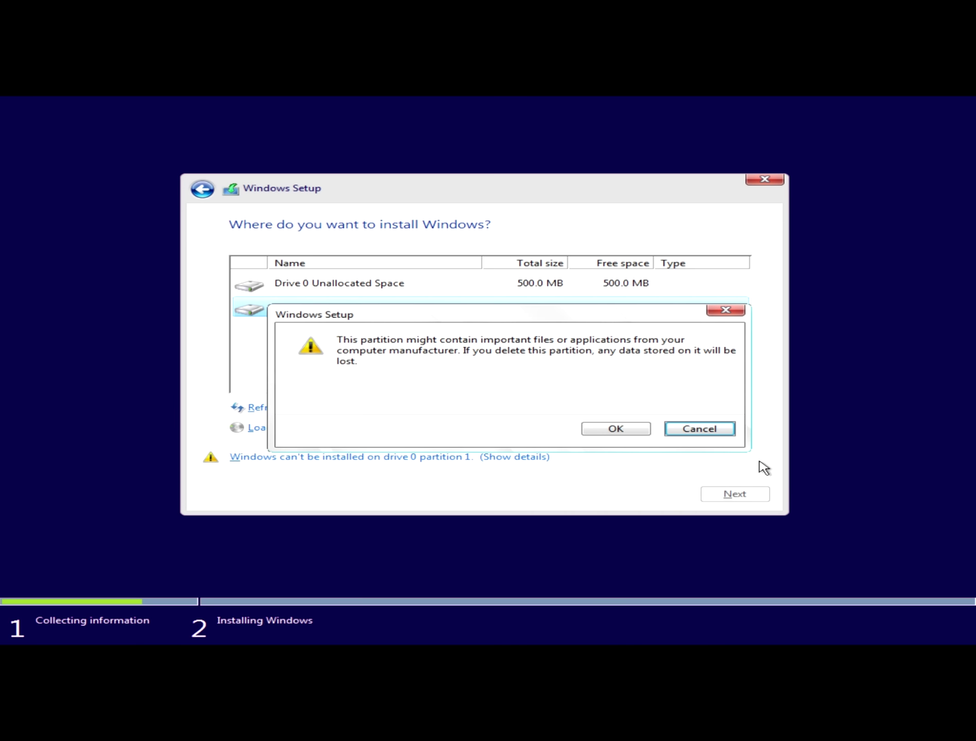
pyautogui.click(644, 430)
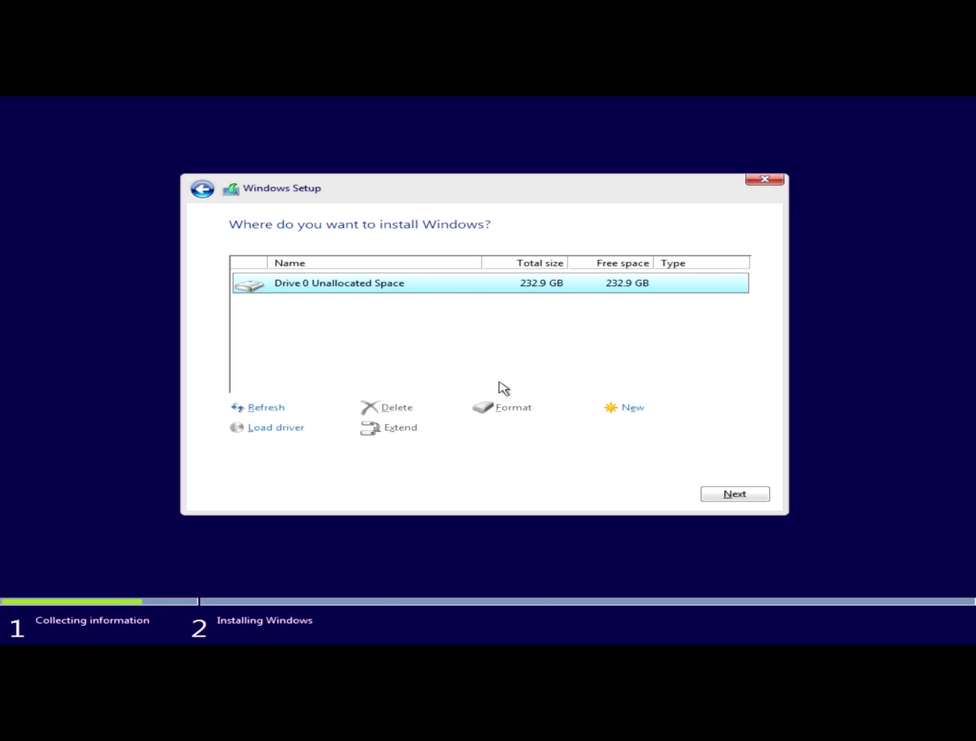
pyautogui.click(736, 496)
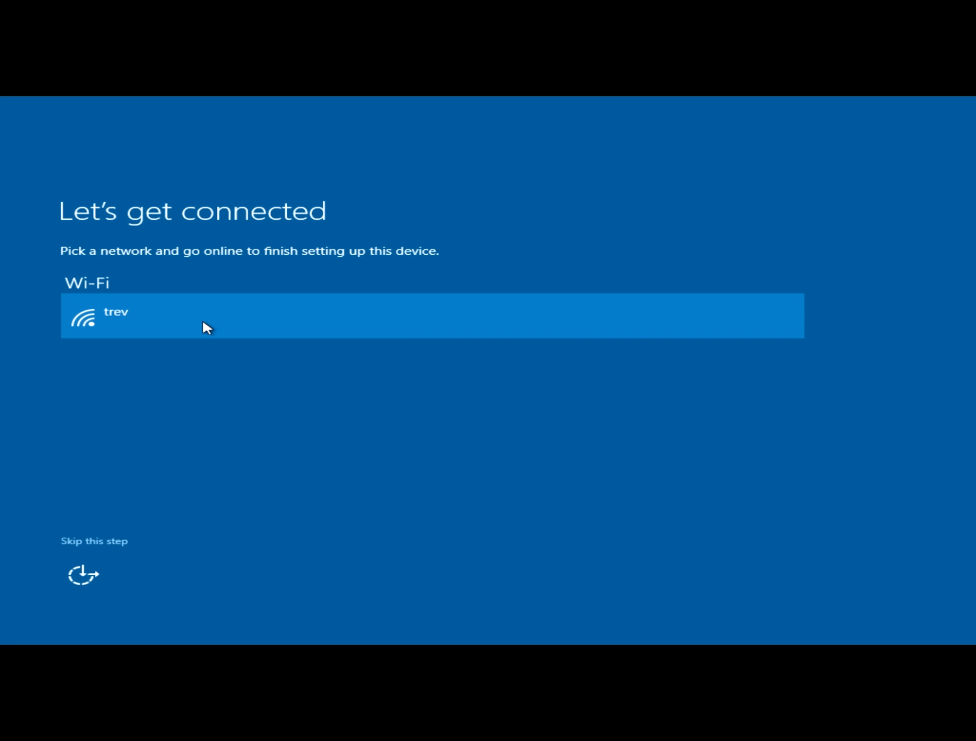
# Connect to the listed Wi-Fi network with its security key and accept express settings
pyautogui.click(203, 324)
pyautogui.write('****************')
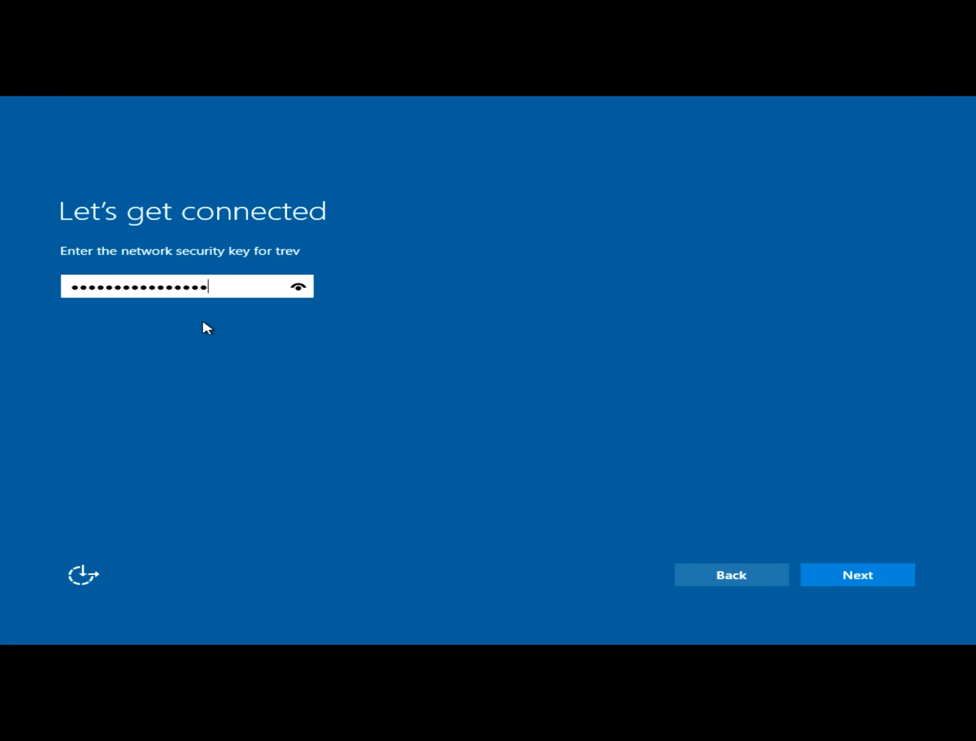
pyautogui.press('Return')
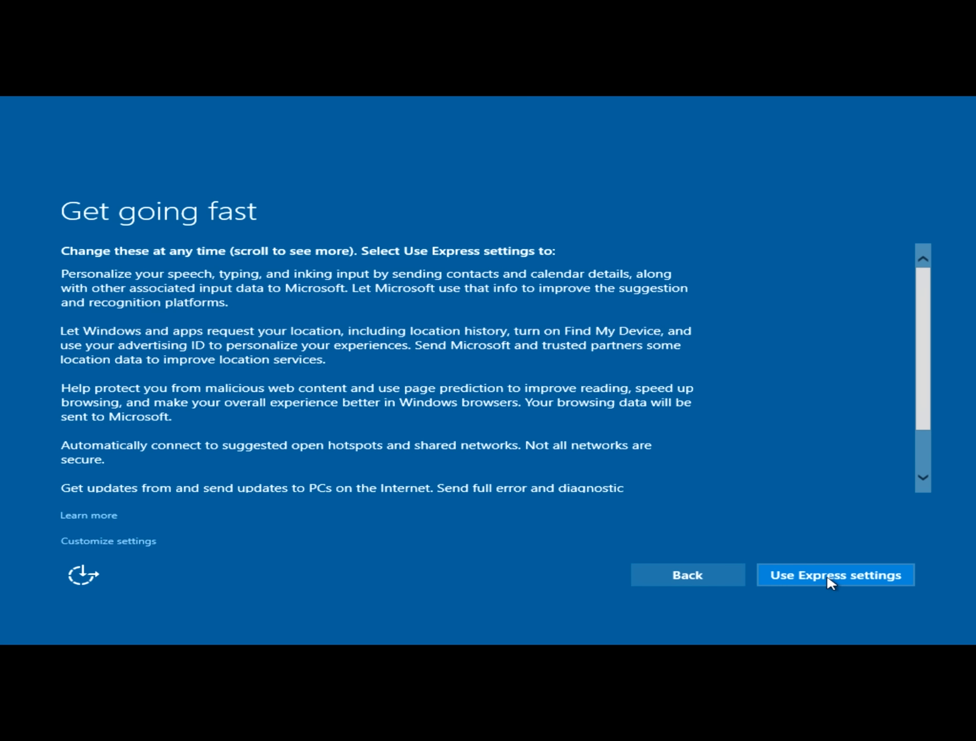
pyautogui.click(828, 577)
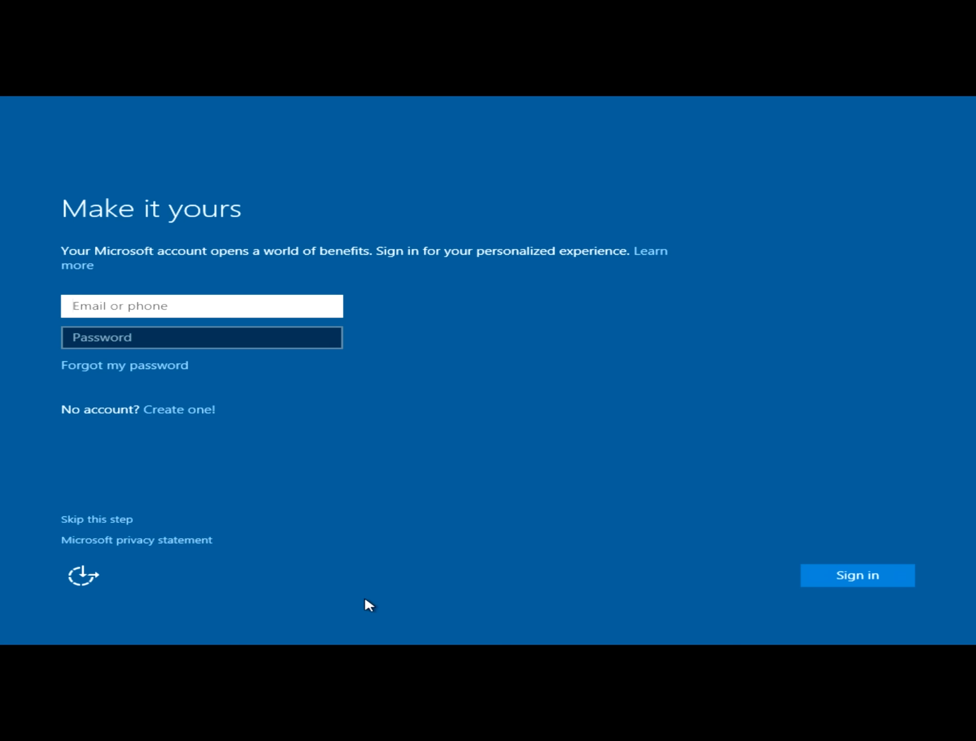
# Skip the Microsoft account, create a local user account, and launch Microsoft Edge
pyautogui.click(97, 519)
pyautogui.click(143, 324)
pyautogui.write('jesse')
pyautogui.click(166, 385)
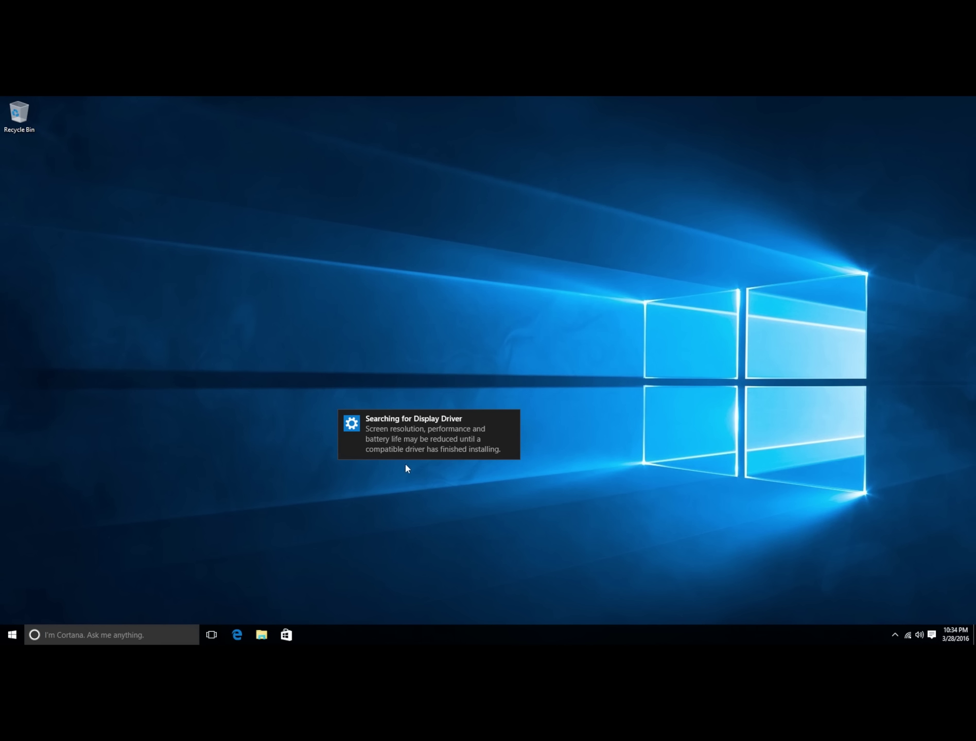
pyautogui.click(238, 635)
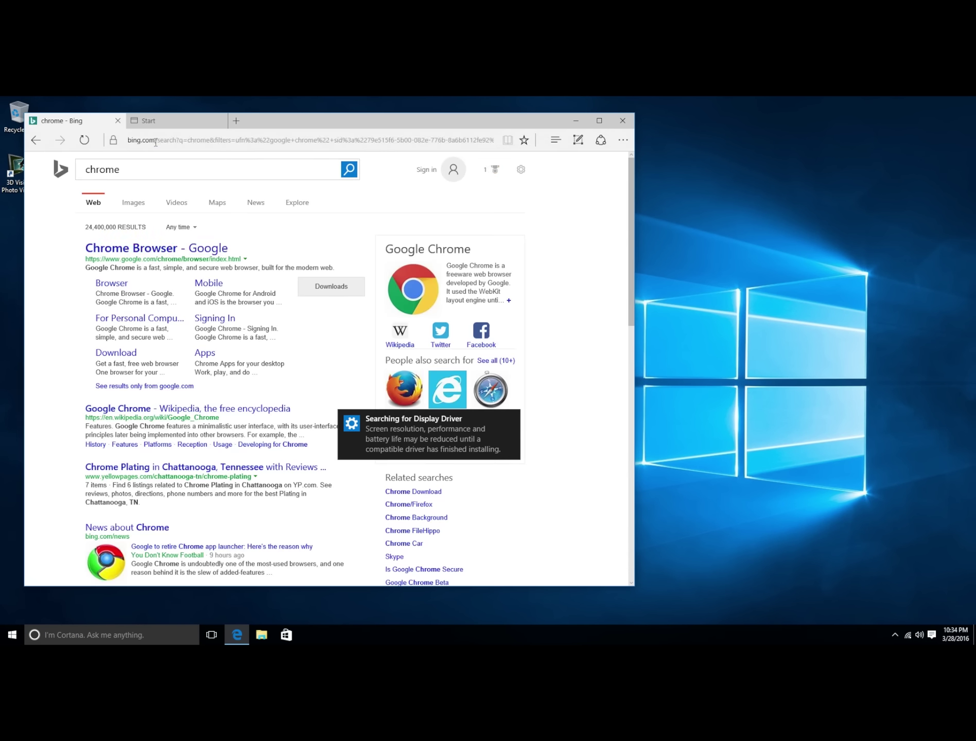
# Download and install Google Chrome through Edge, then close all Edge tabs
pyautogui.click(131, 248)
pyautogui.click(319, 293)
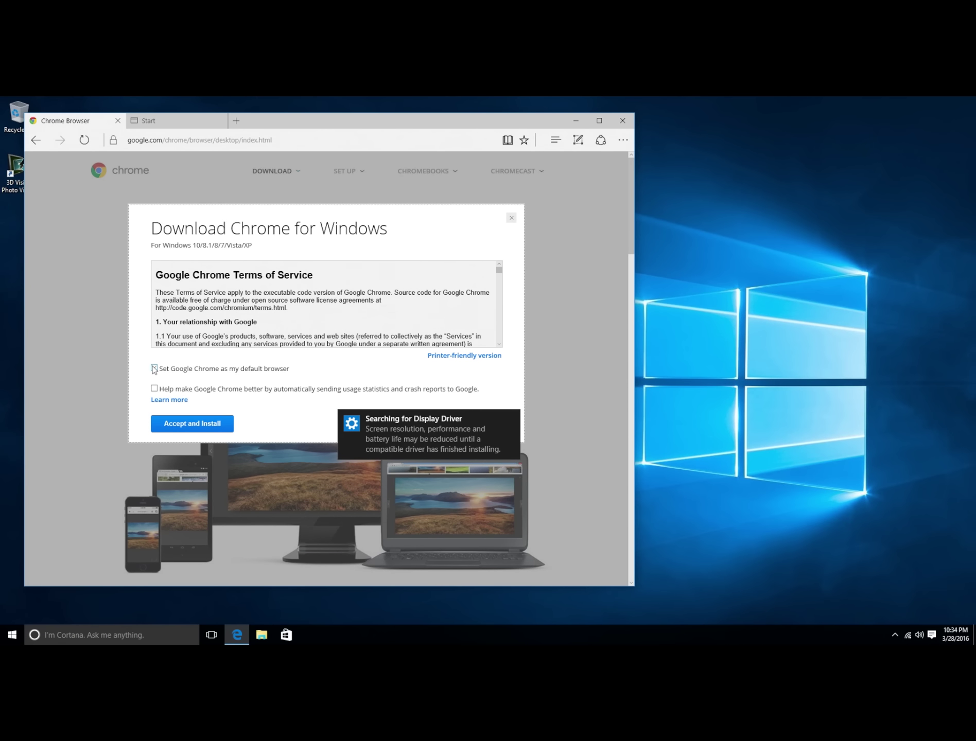
pyautogui.click(172, 422)
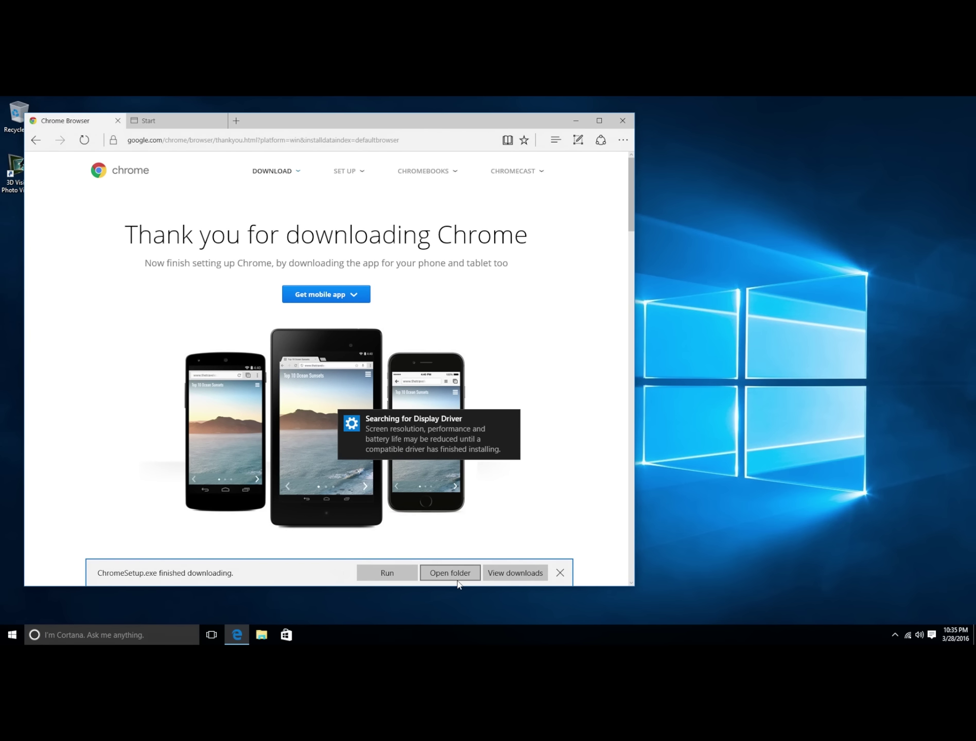
pyautogui.click(386, 575)
pyautogui.click(548, 388)
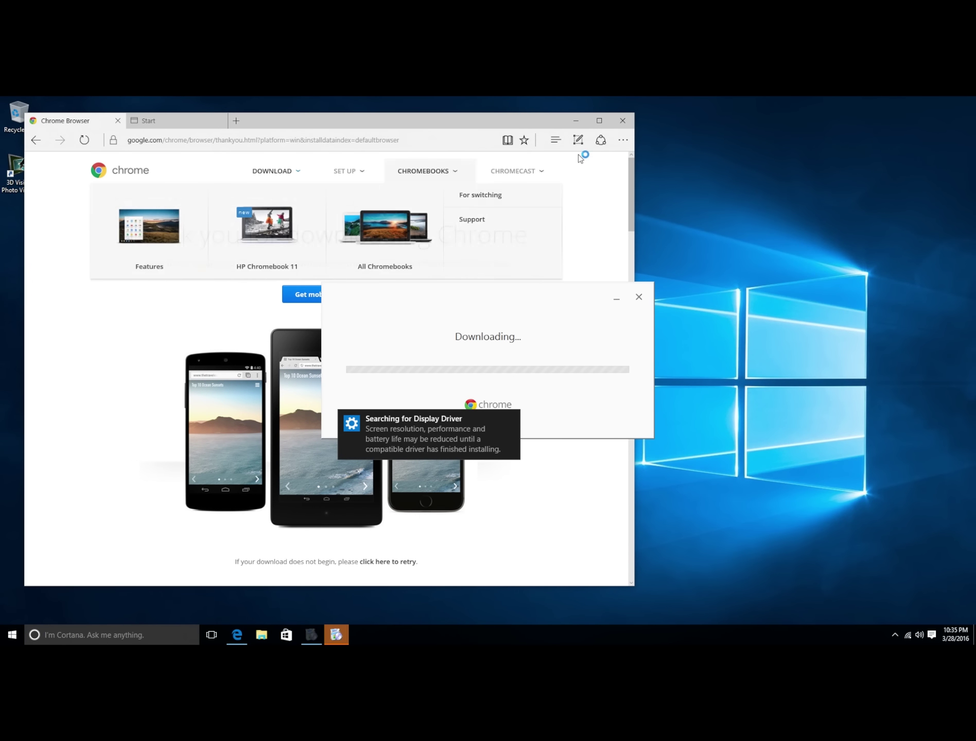
pyautogui.click(622, 122)
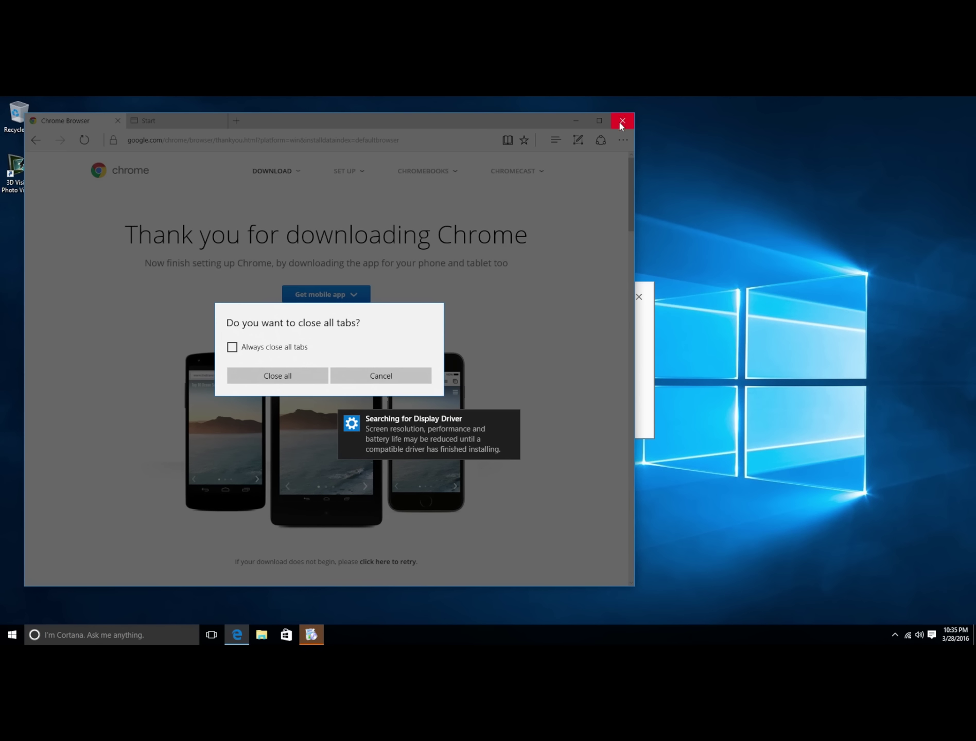
pyautogui.click(253, 375)
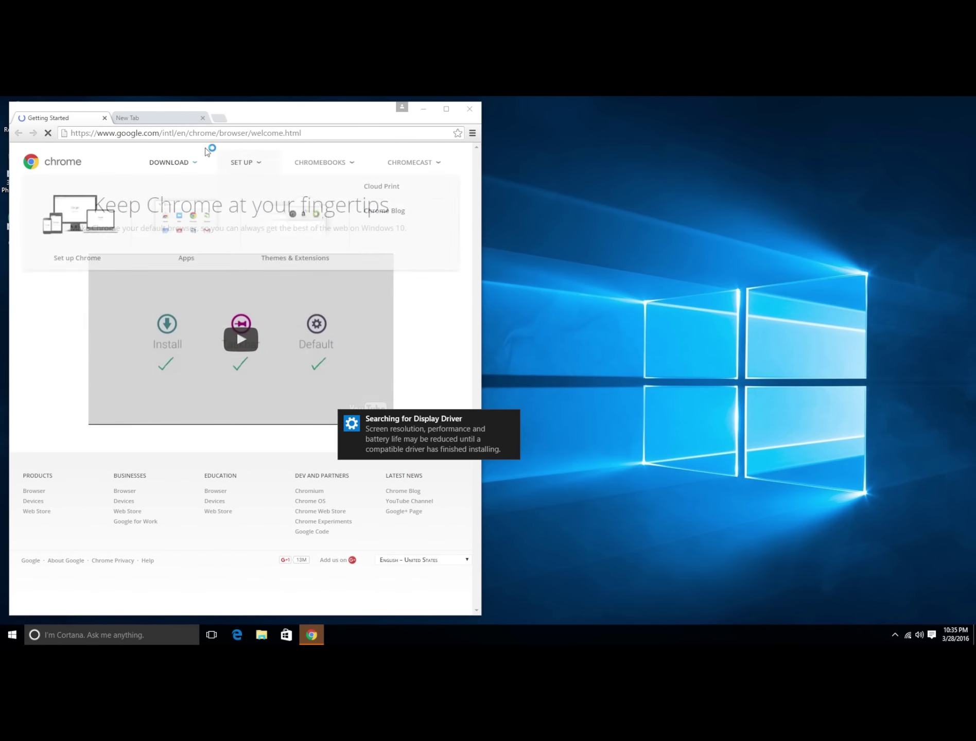
# Search 'geforce e' in Chrome, download the GeForce Experience installer and run it
pyautogui.click(200, 133)
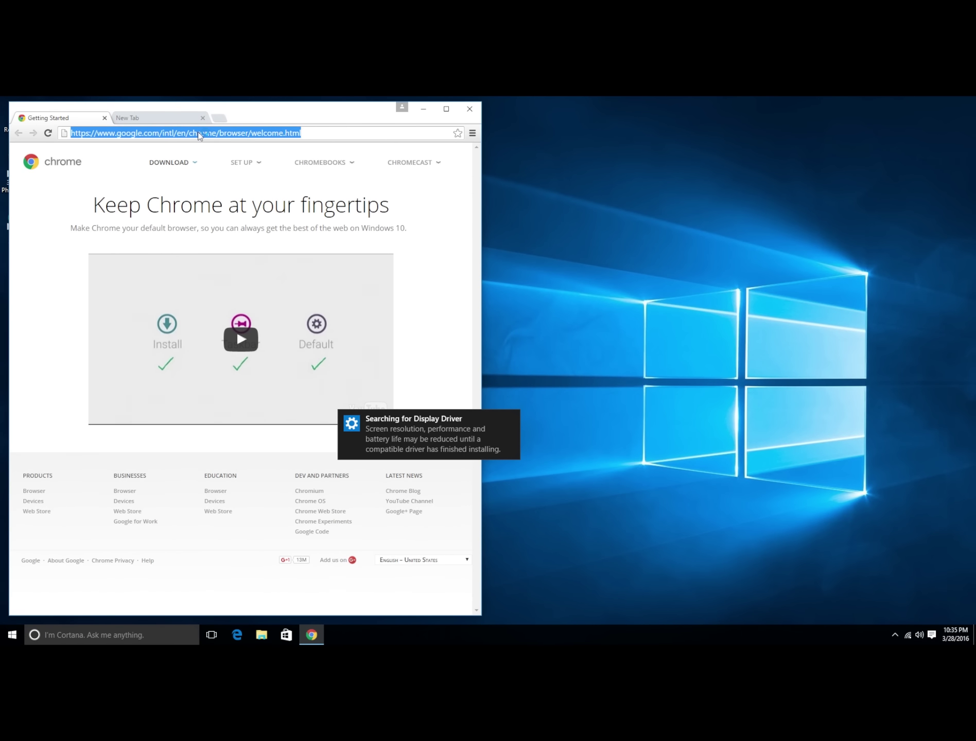
pyautogui.write('geforce experience')
pyautogui.press('Return')
pyautogui.click(404, 317)
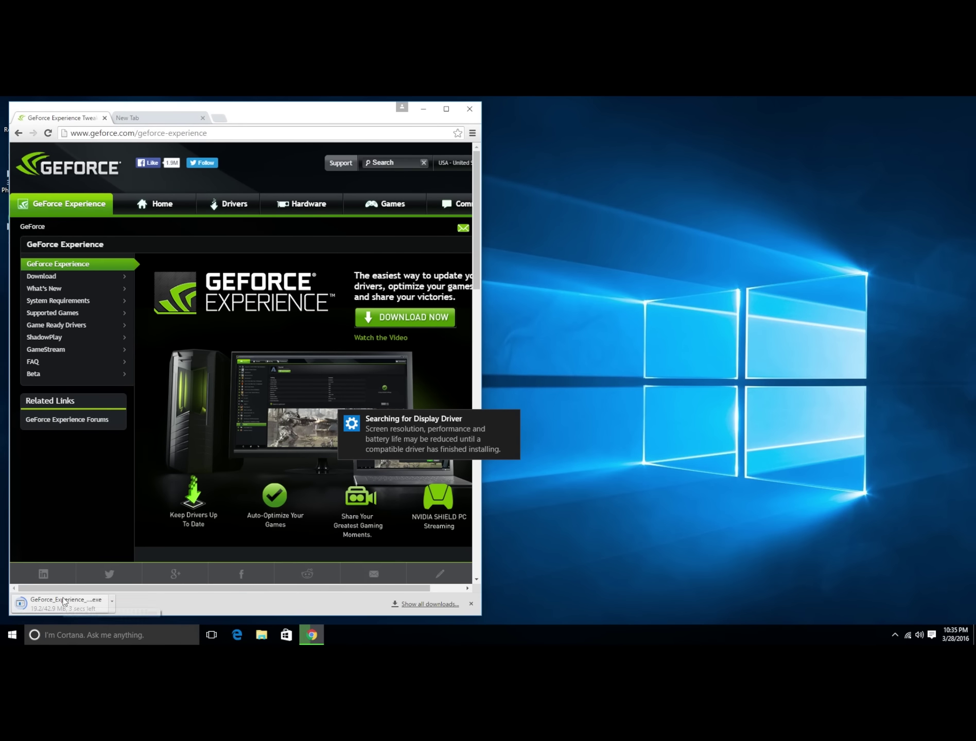
pyautogui.click(96, 604)
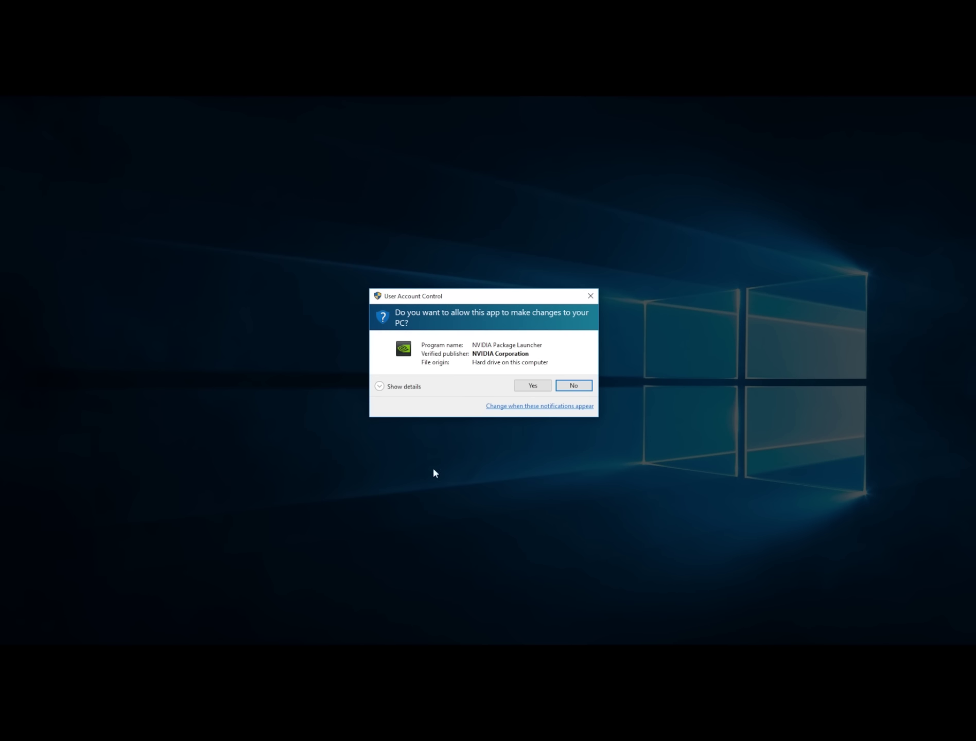
pyautogui.click(534, 386)
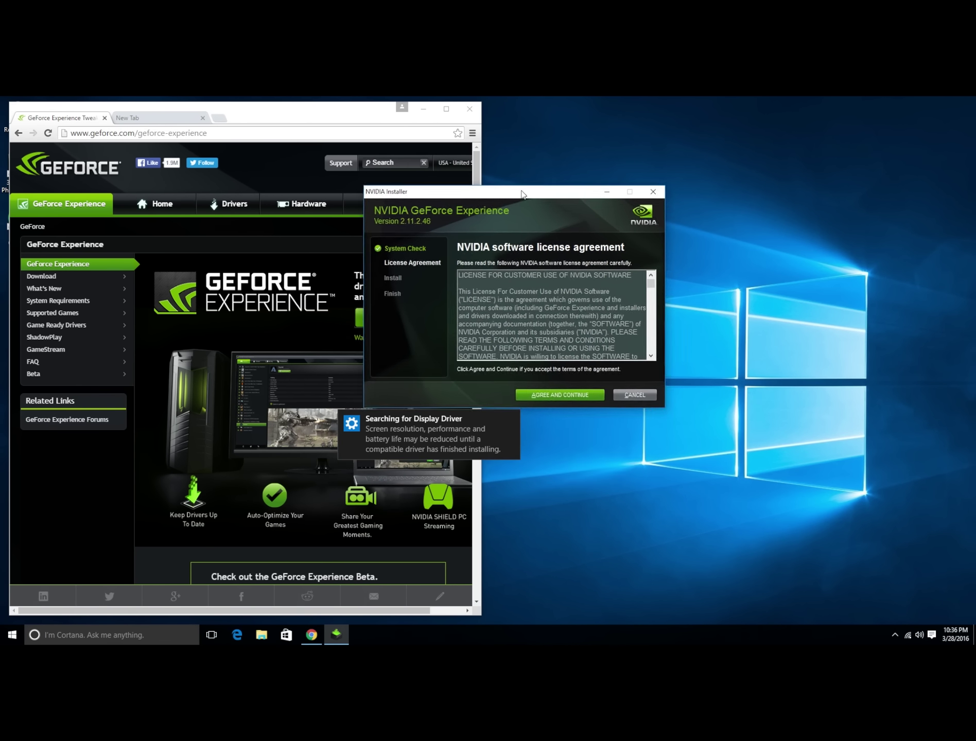
# Accept the NVIDIA license to install GeForce Experience, then download Game Ready Driver 364.72
pyautogui.moveTo(521, 194); pyautogui.dragTo(653, 181)
pyautogui.scroll(-10, 740, 287)
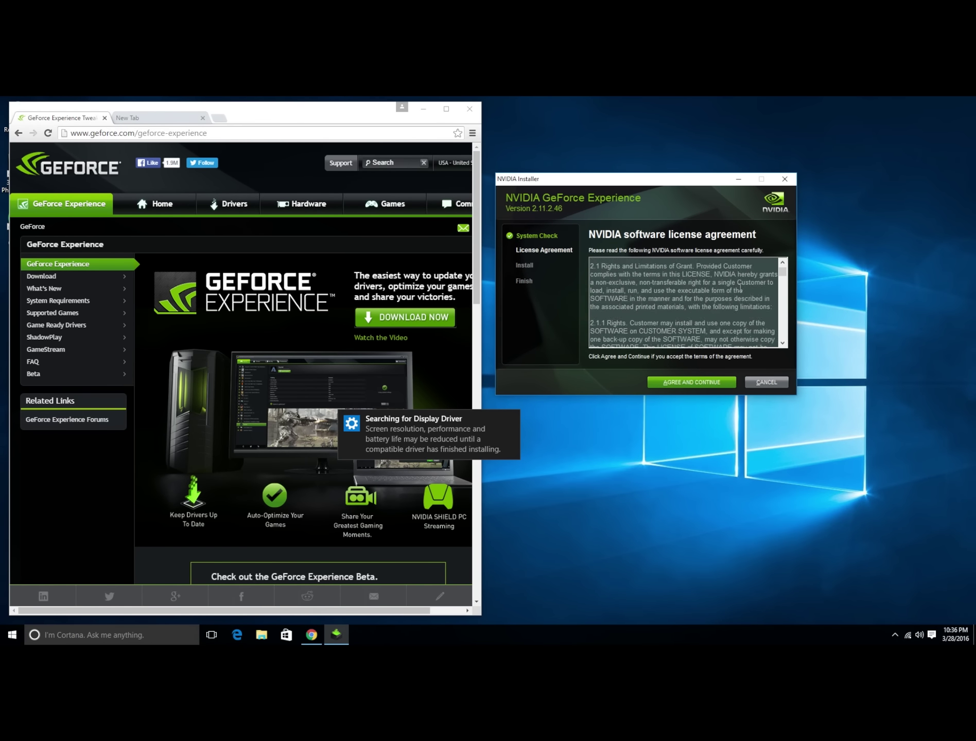
pyautogui.scroll(-15, 740, 287)
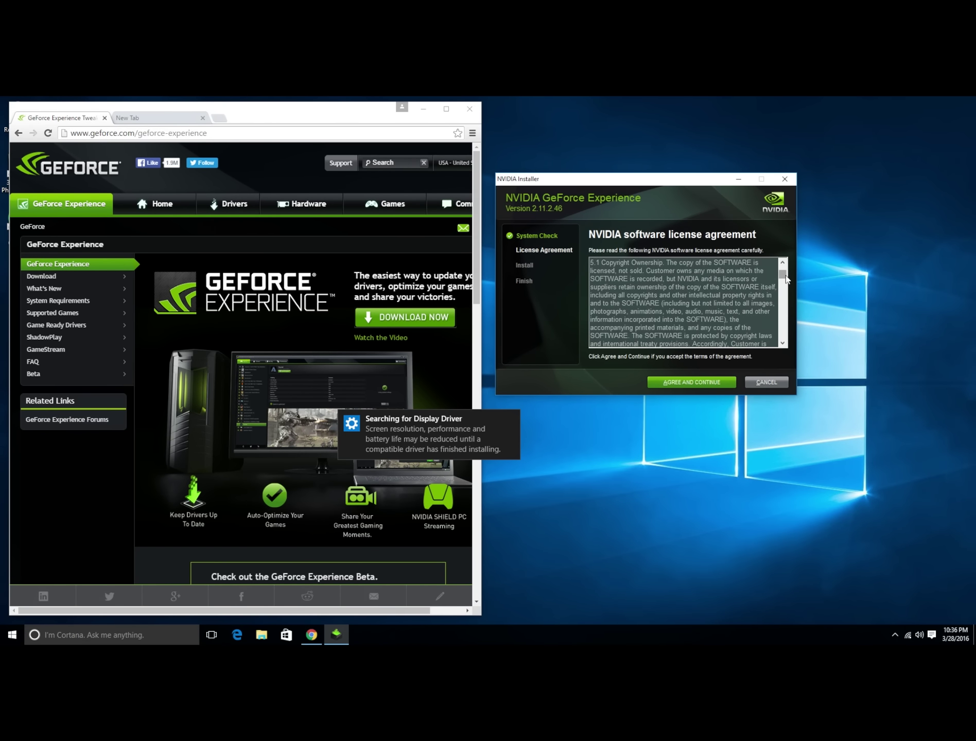
pyautogui.moveTo(786, 278); pyautogui.dragTo(789, 353)
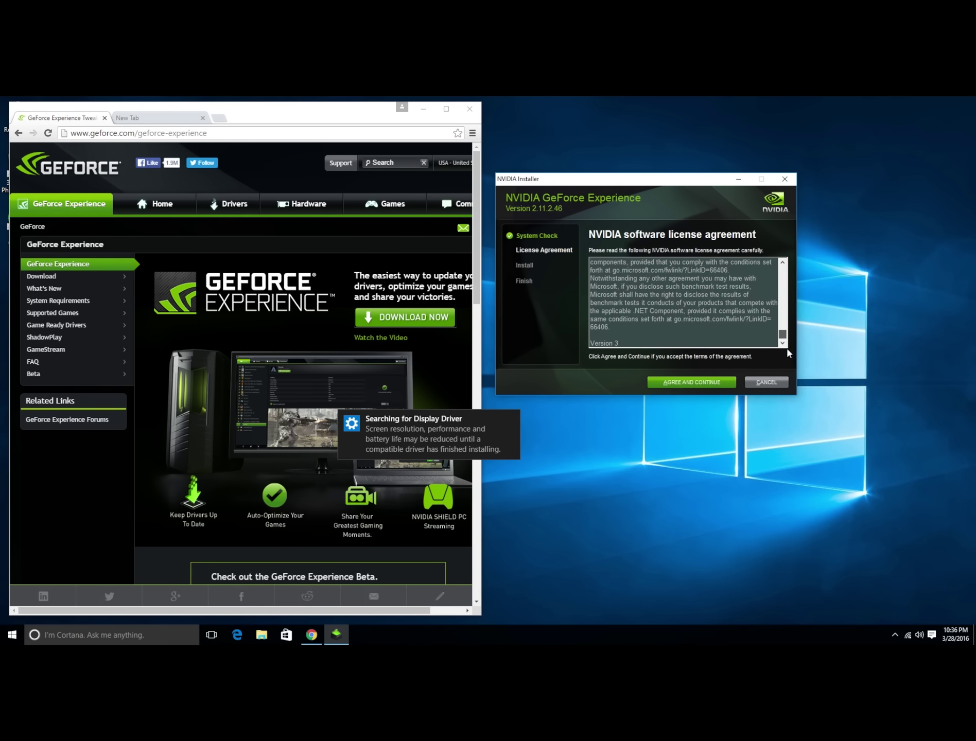
pyautogui.click(680, 383)
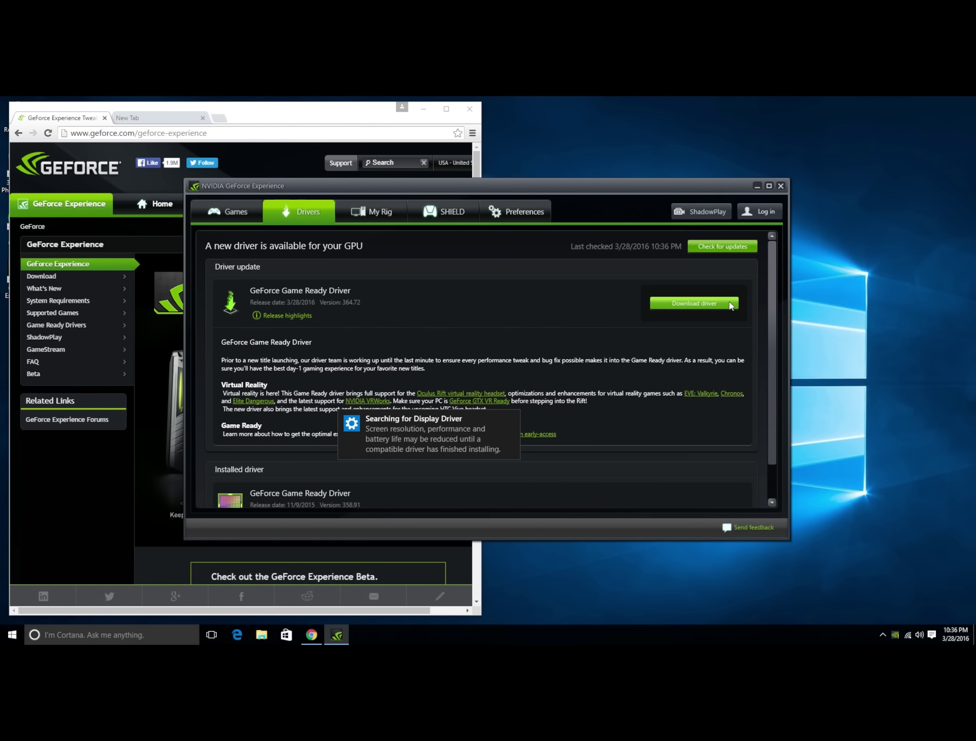
pyautogui.click(730, 305)
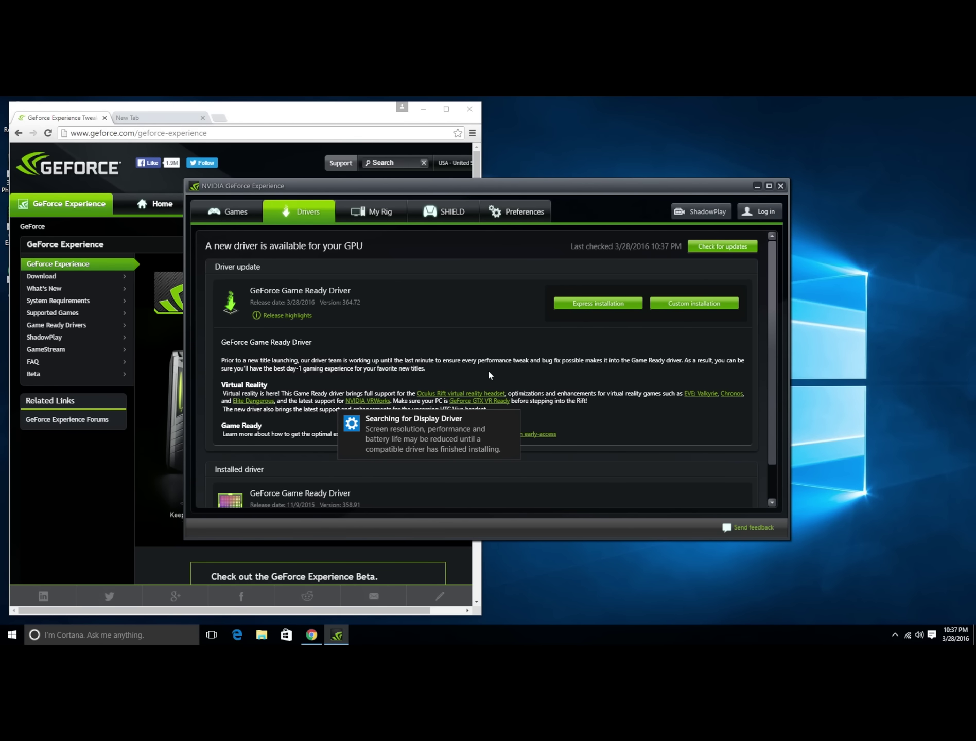
# Start an Express installation of the downloaded Game Ready Driver
pyautogui.click(669, 304)
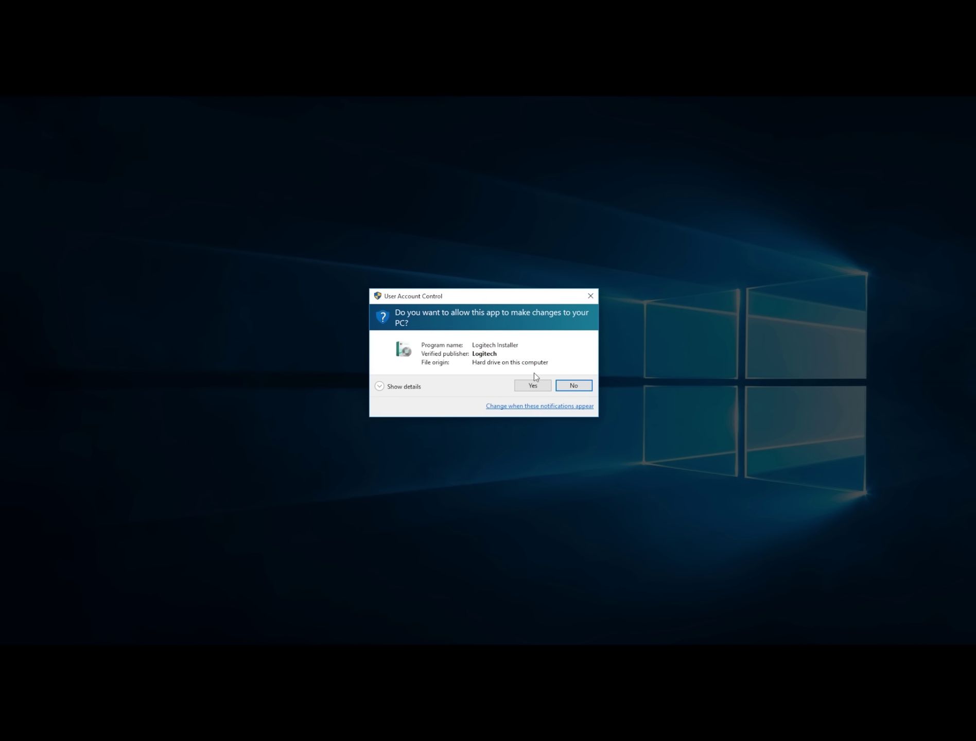
# Allow the Logitech installer, then launch the Logitech Solar App and close it
pyautogui.click(532, 387)
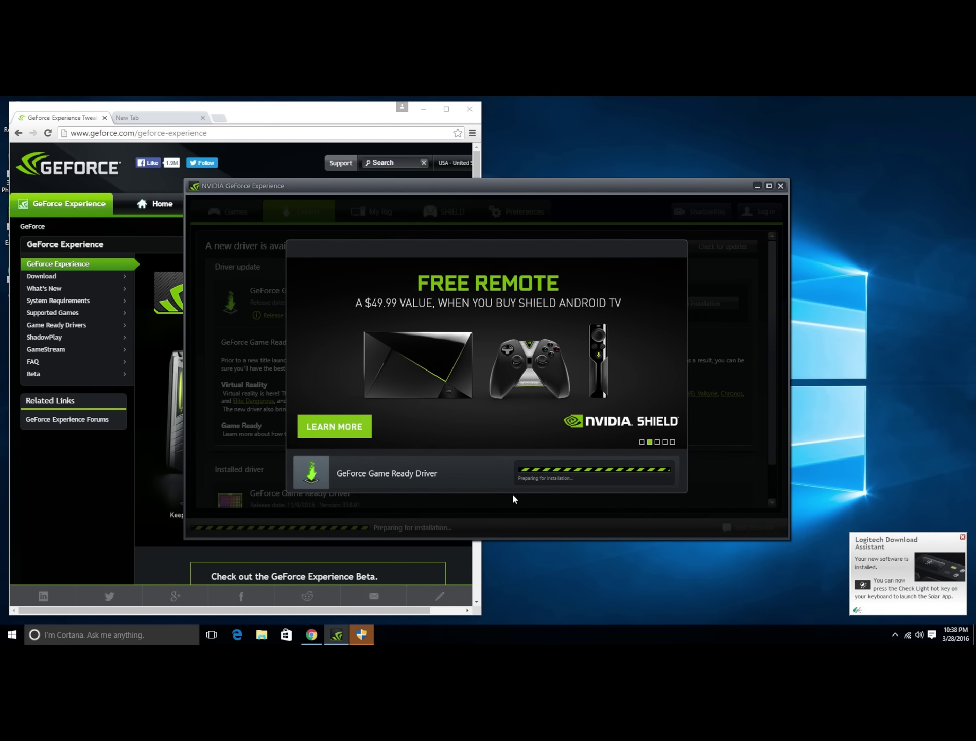
pyautogui.press('XF86LightBulb')
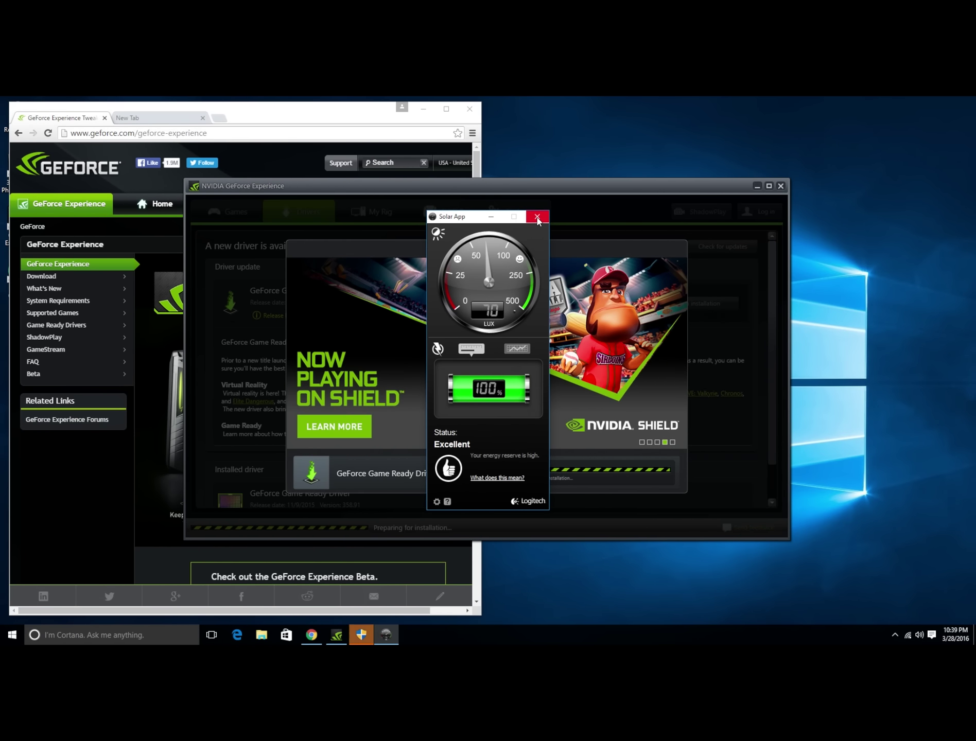
pyautogui.click(537, 217)
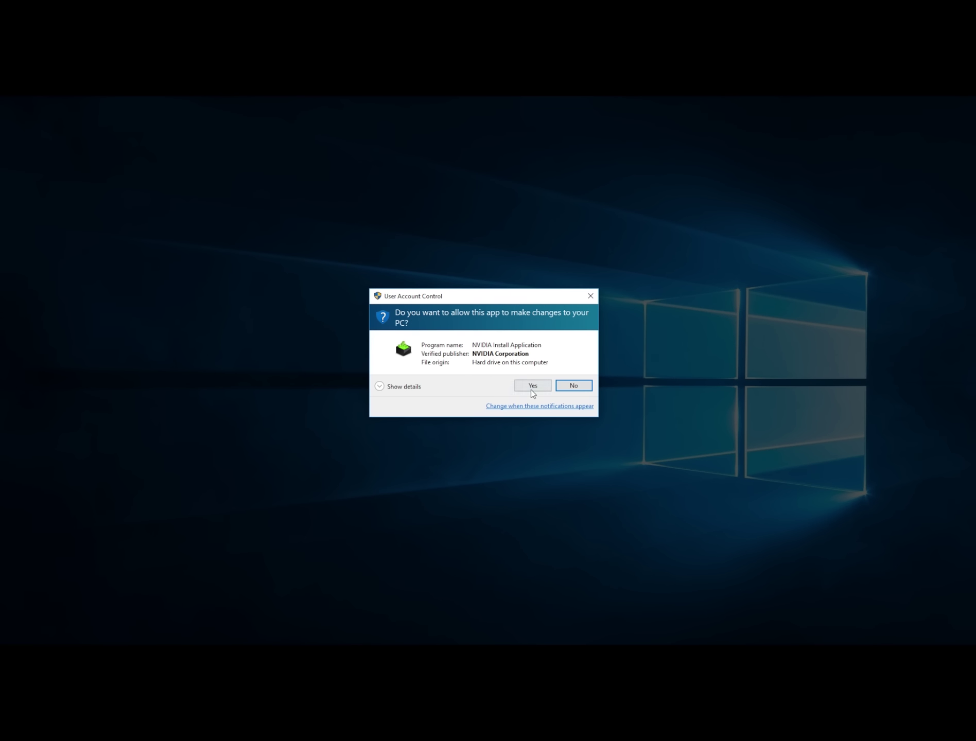
# Approve the NVIDIA installer, install Game Ready Driver 364.72, and dismiss the completion notice
pyautogui.click(535, 386)
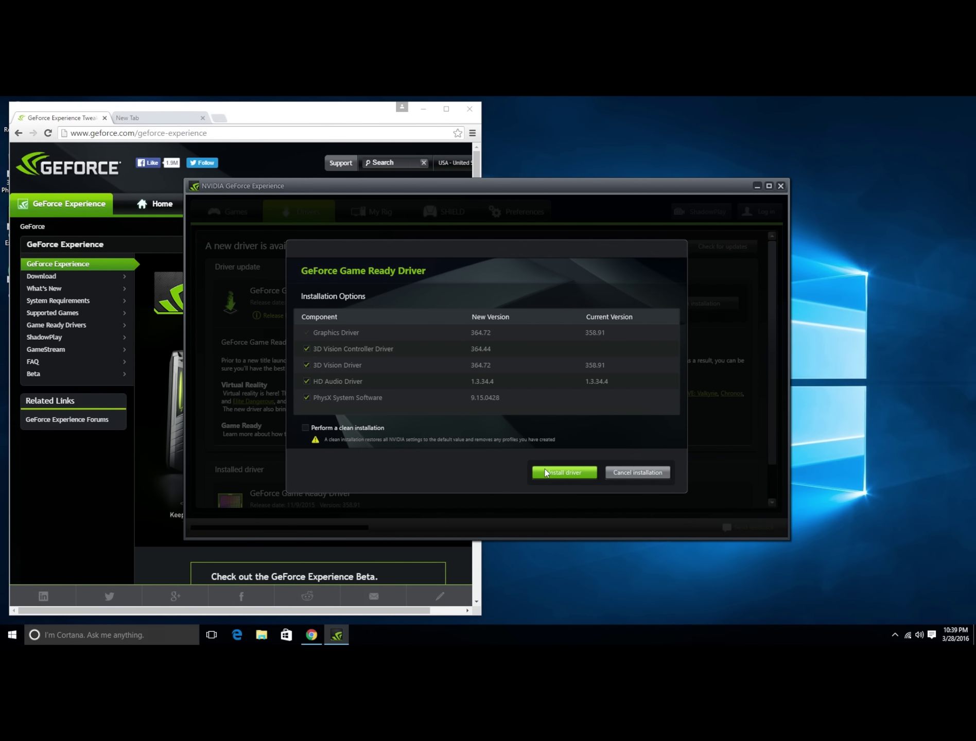
pyautogui.click(564, 472)
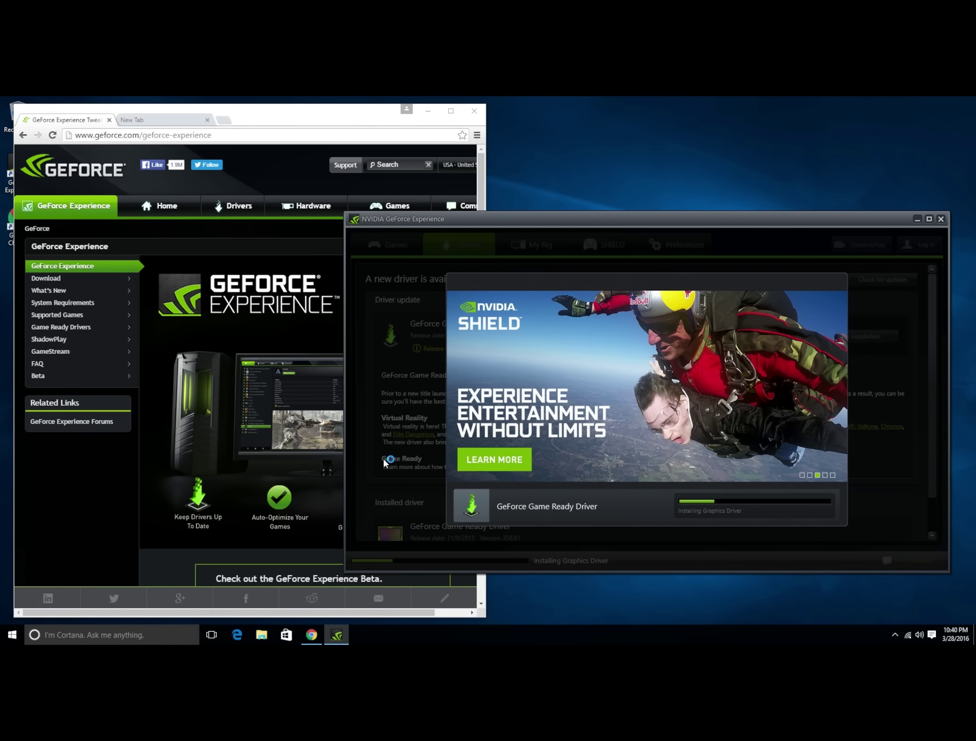
pyautogui.click(12, 635)
pyautogui.write('control panel')
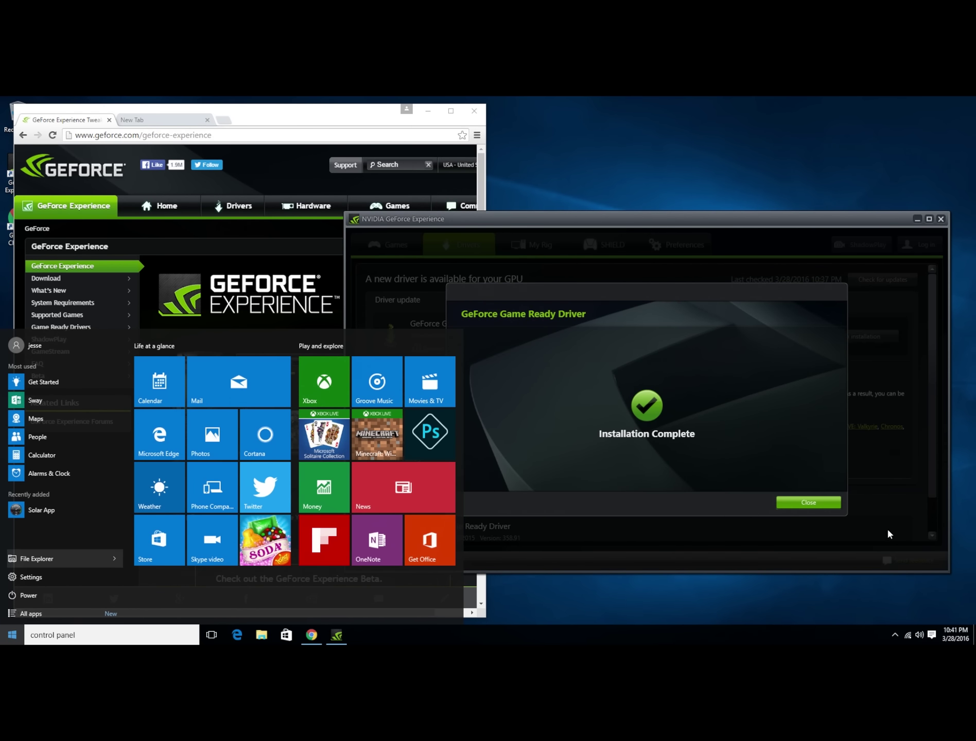
pyautogui.click(808, 502)
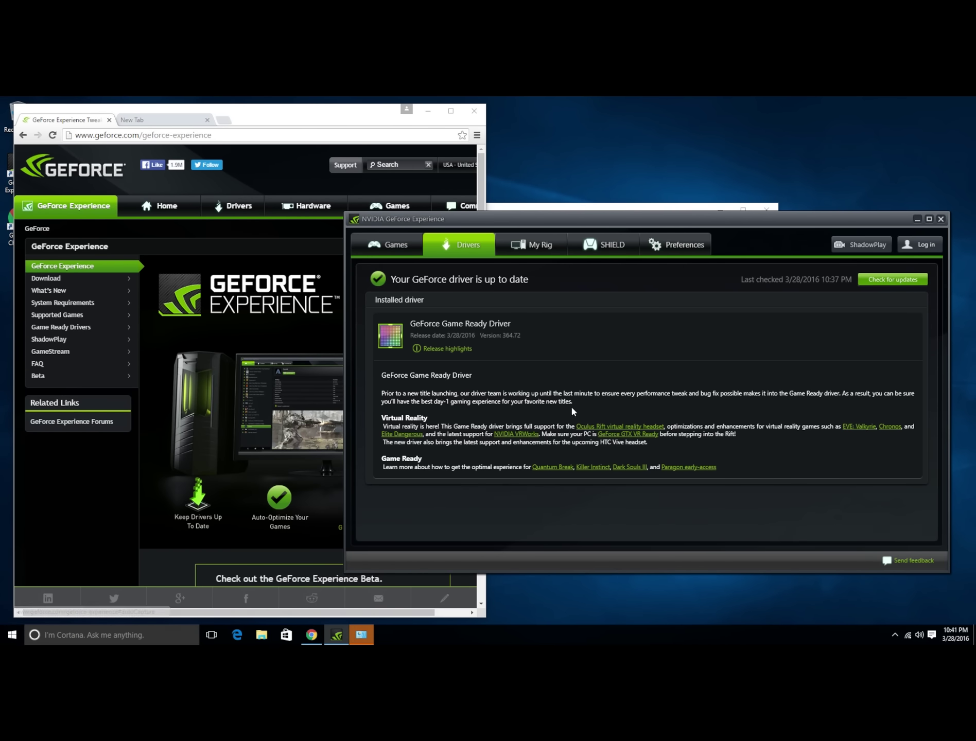
# Recheck for driver updates, close GeForce Experience, and open Windows Settings from Start
pyautogui.click(901, 278)
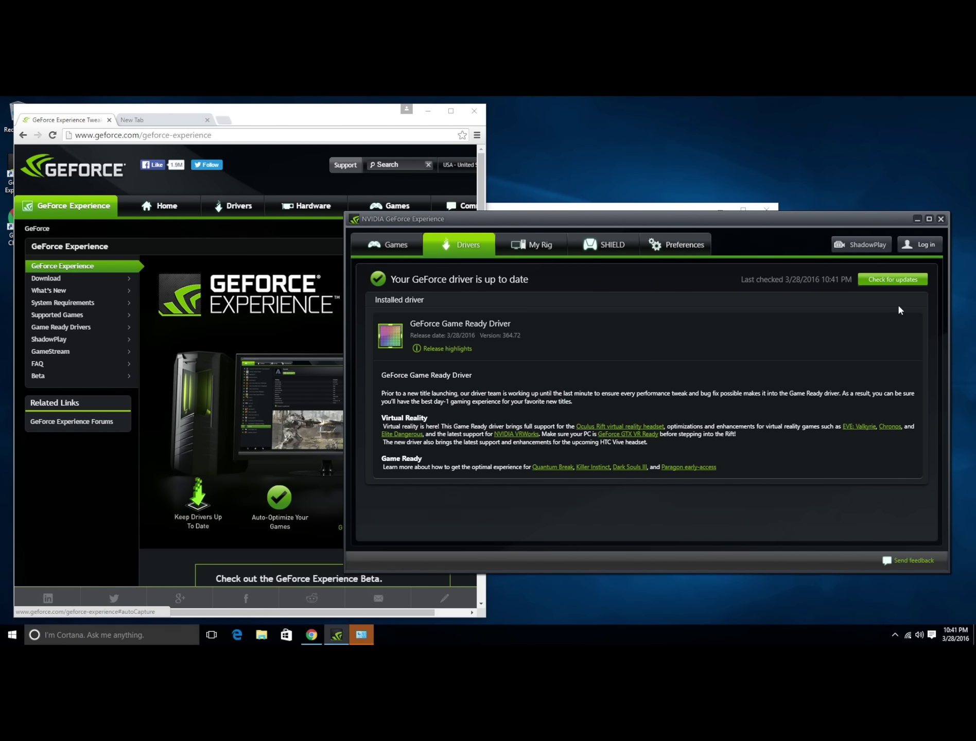
pyautogui.click(941, 219)
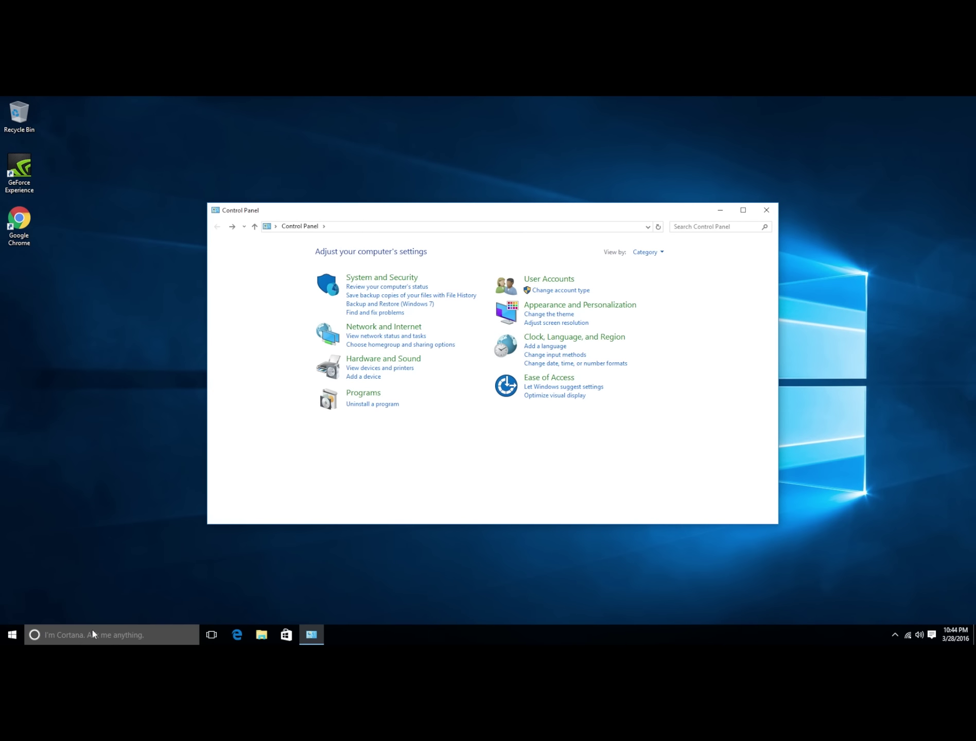
pyautogui.click(11, 635)
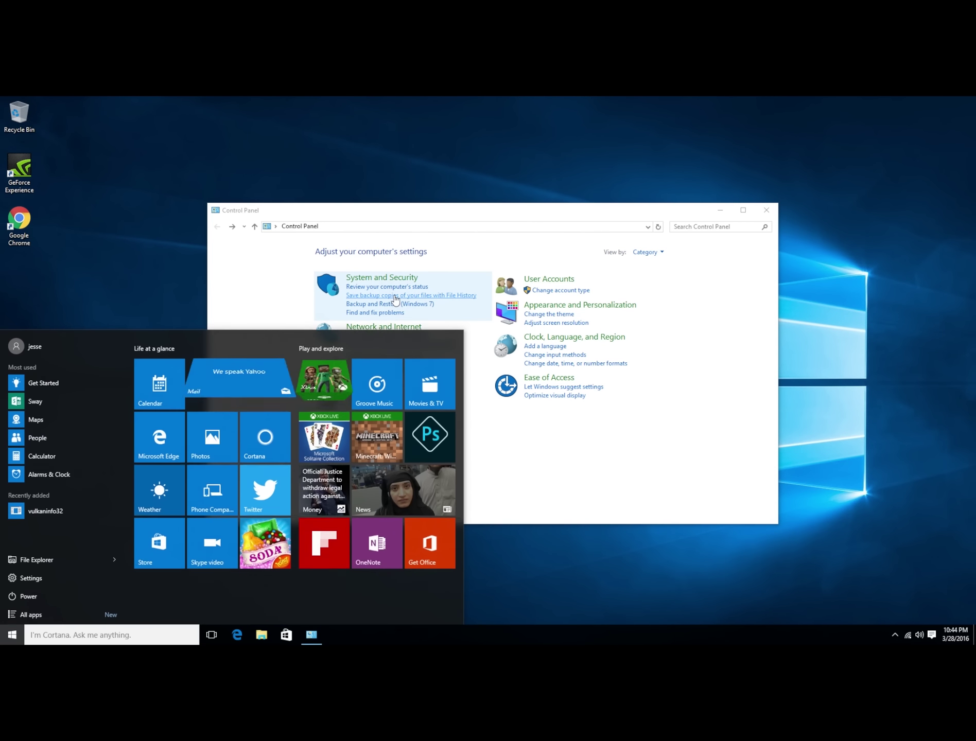
pyautogui.click(26, 578)
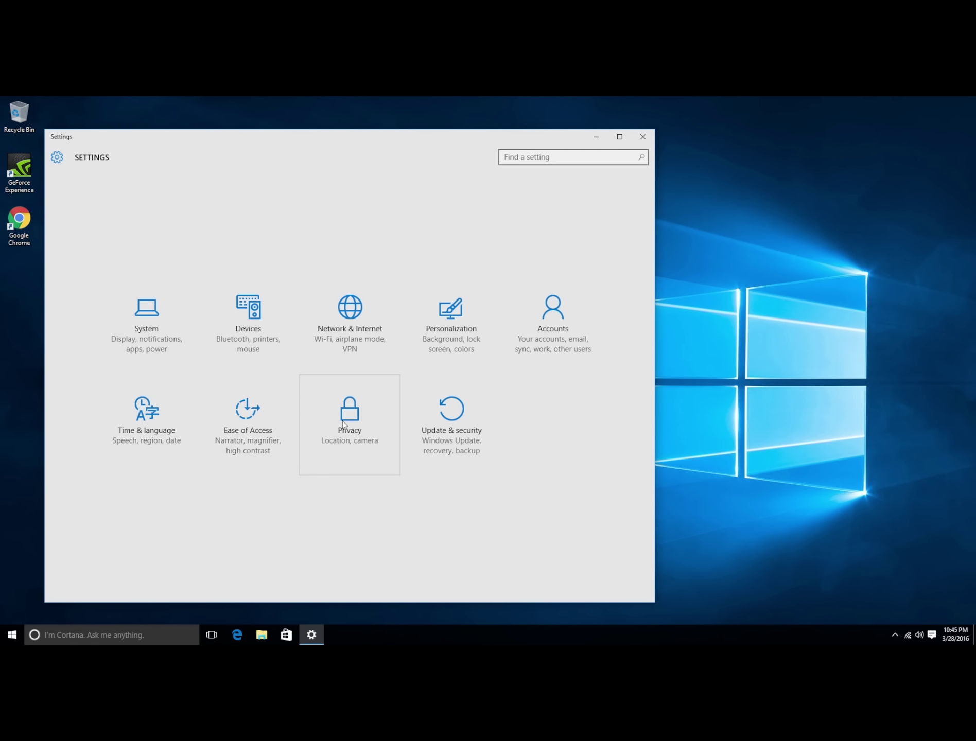
# Open Network & Internet and review the Wi-Fi connection's advanced options
pyautogui.click(349, 328)
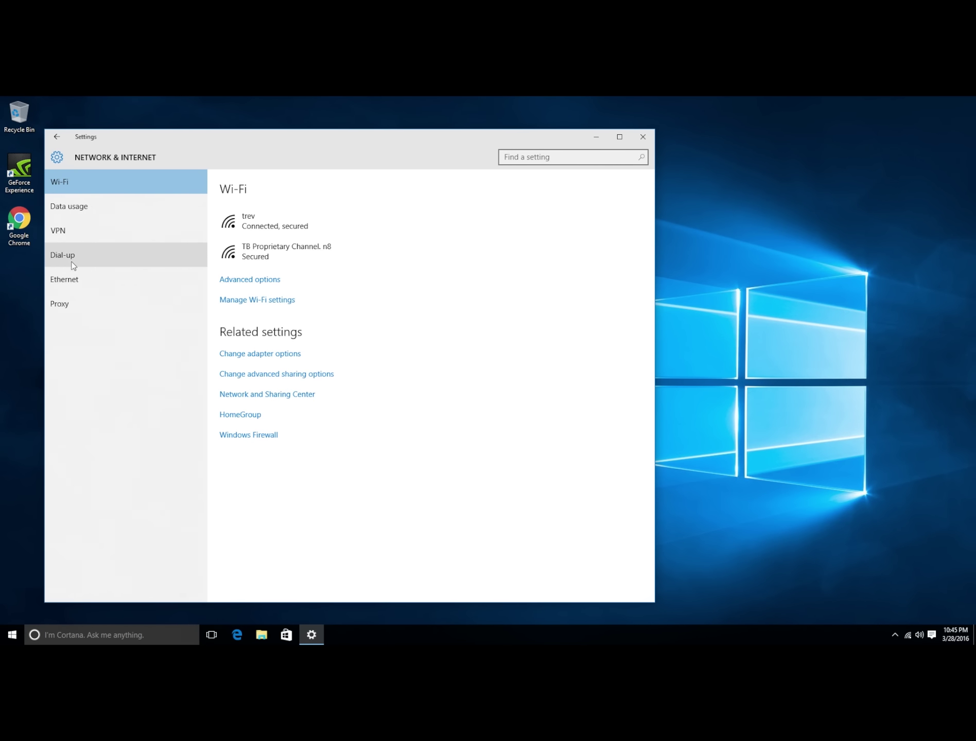
pyautogui.click(264, 278)
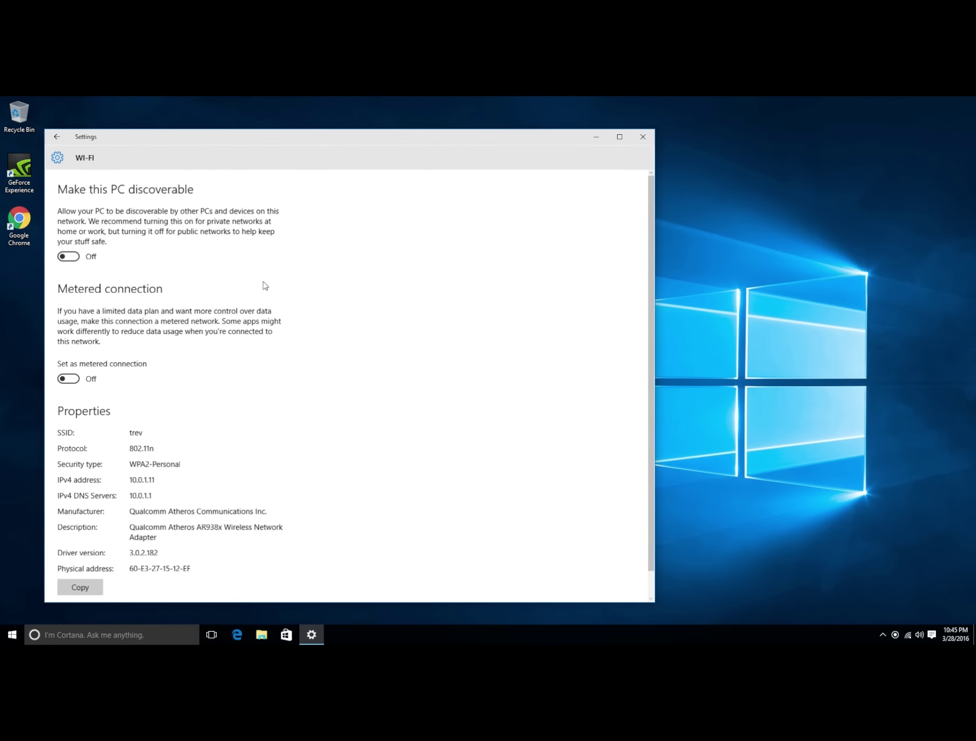
pyautogui.scroll(-1, 216, 380)
pyautogui.scroll(1, 215, 378)
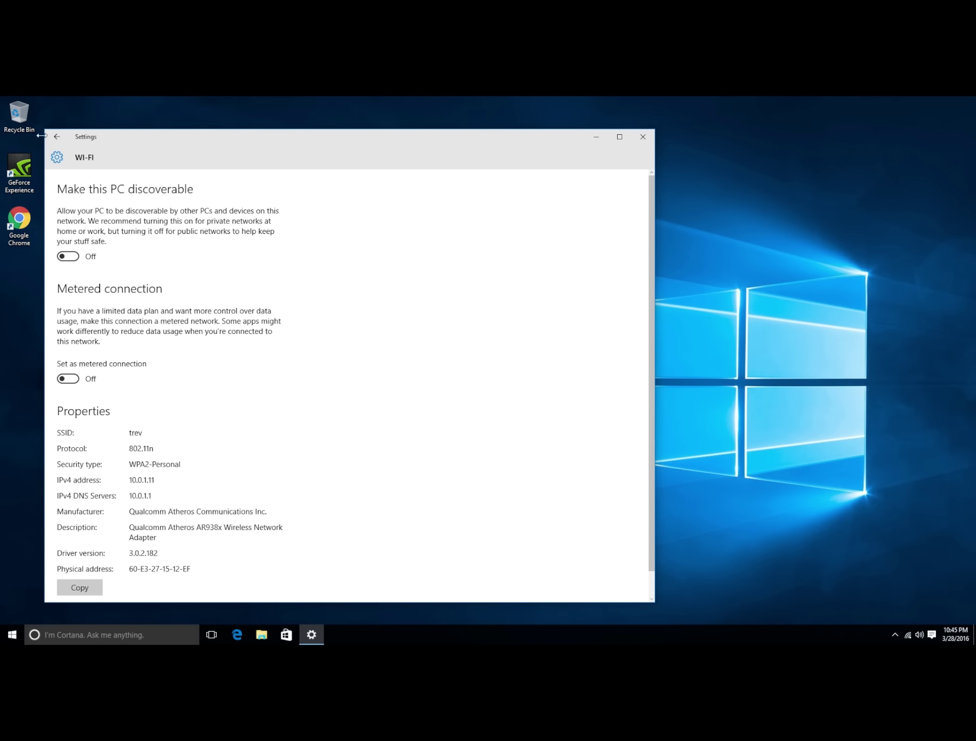
pyautogui.click(57, 136)
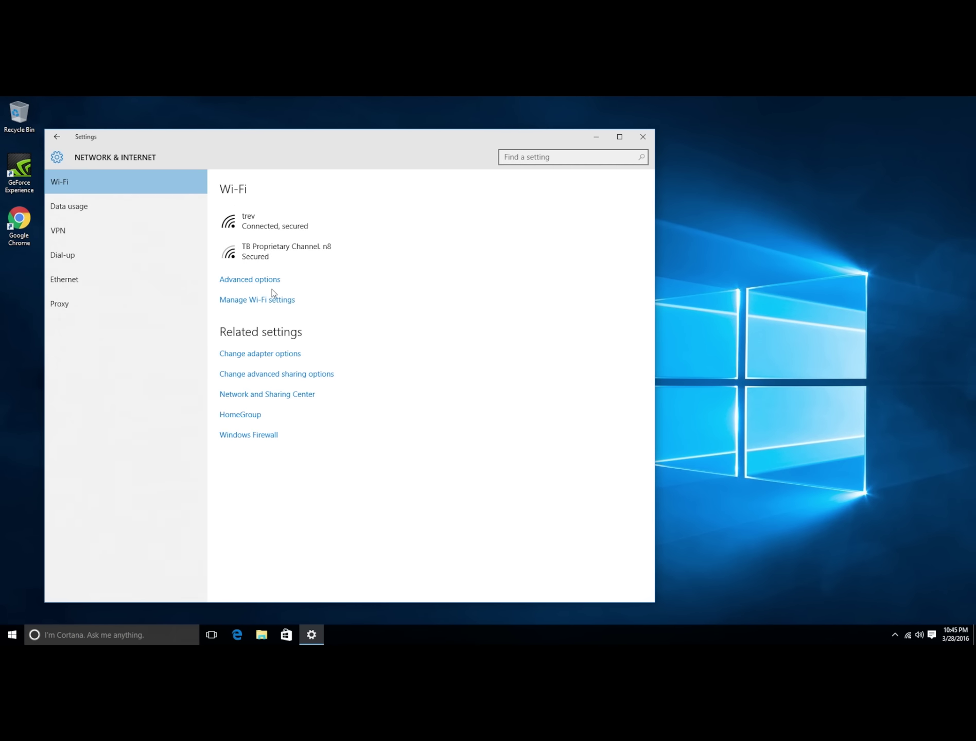
# Turn off suggested open hotspots, contact-shared networks and paid Wi-Fi services
pyautogui.click(269, 305)
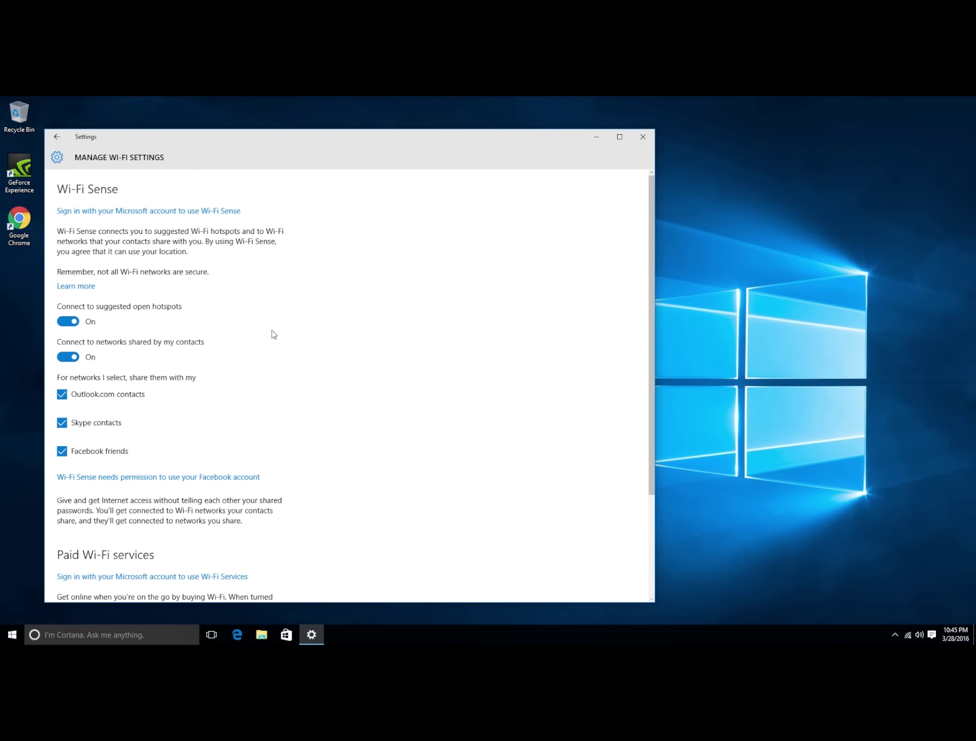
pyautogui.scroll(-5, 272, 331)
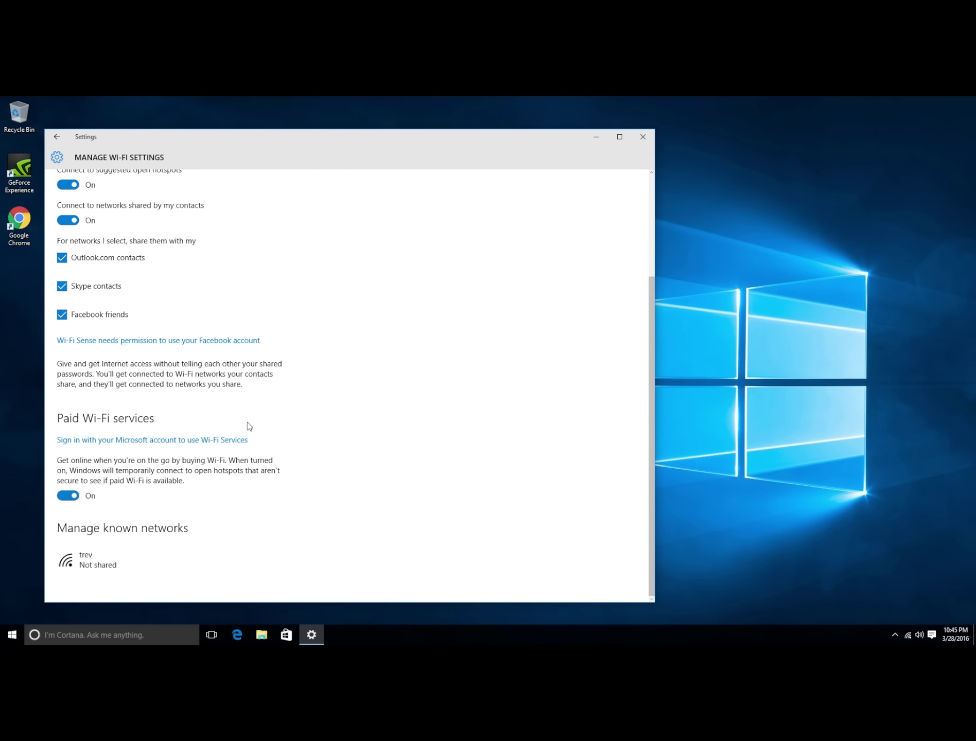
pyautogui.scroll(5, 120, 344)
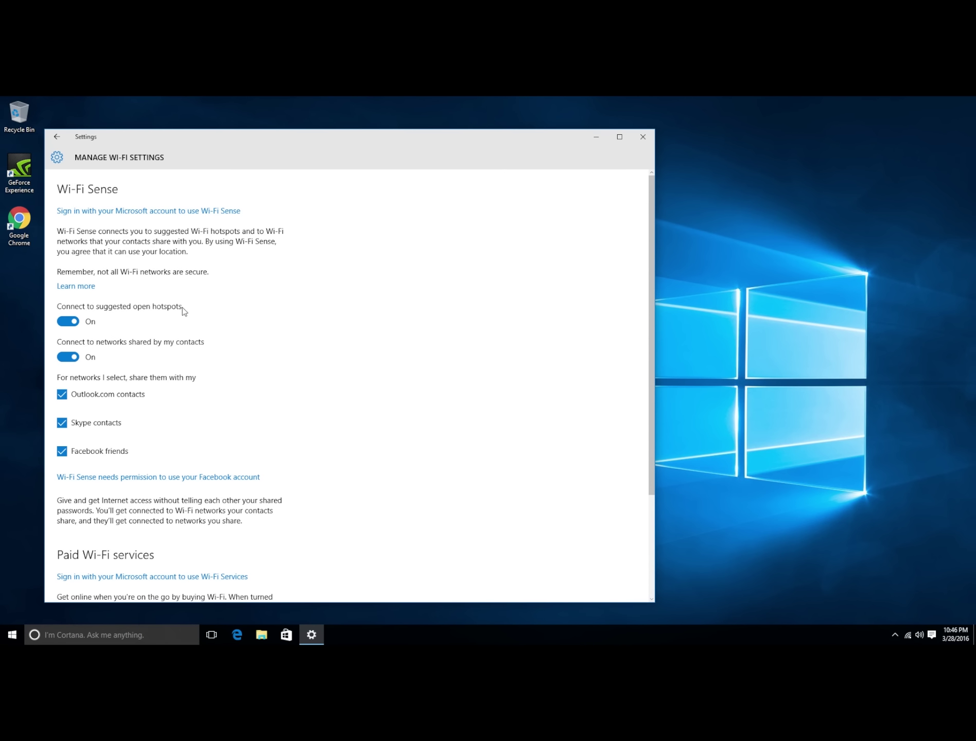
pyautogui.click(67, 321)
pyautogui.click(69, 357)
pyautogui.scroll(-1, 120, 443)
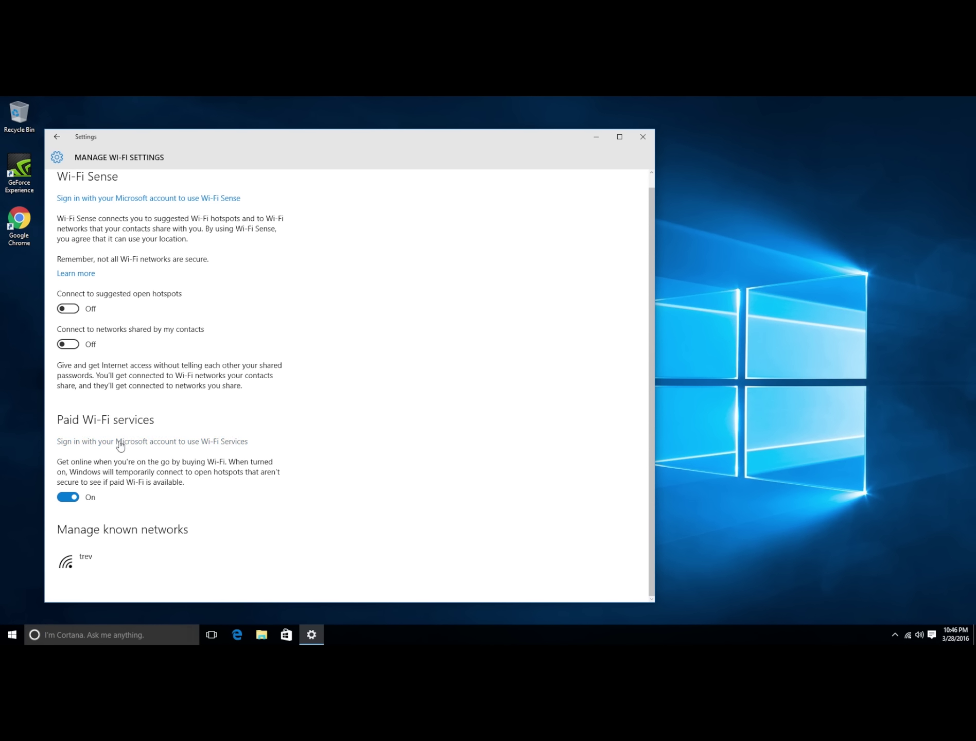
pyautogui.click(67, 500)
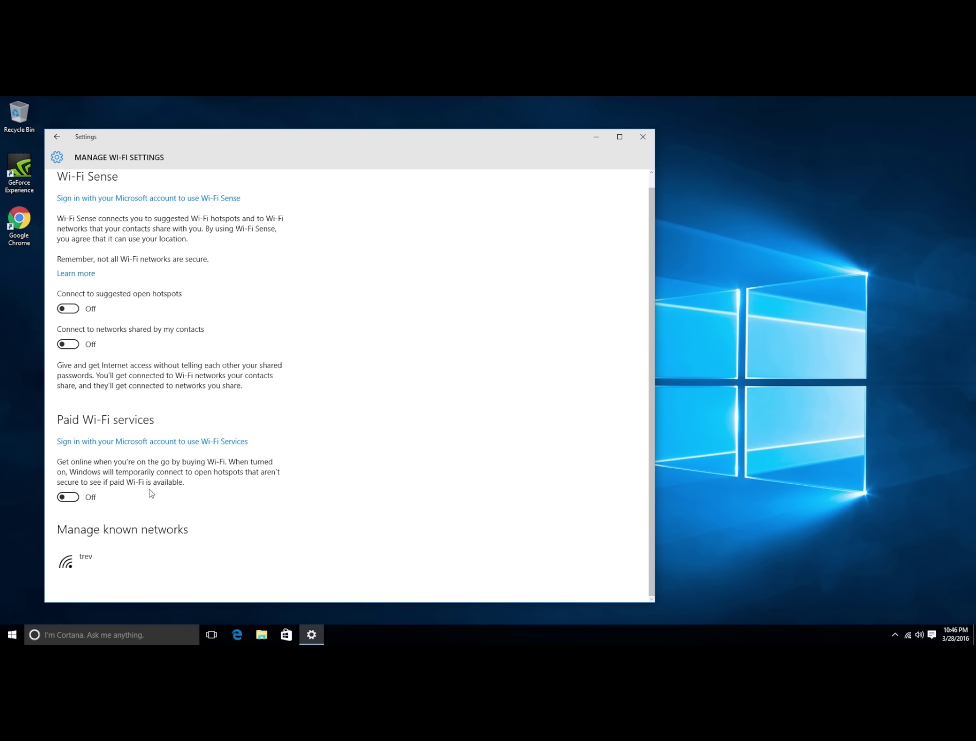
pyautogui.click(57, 137)
pyautogui.click(48, 143)
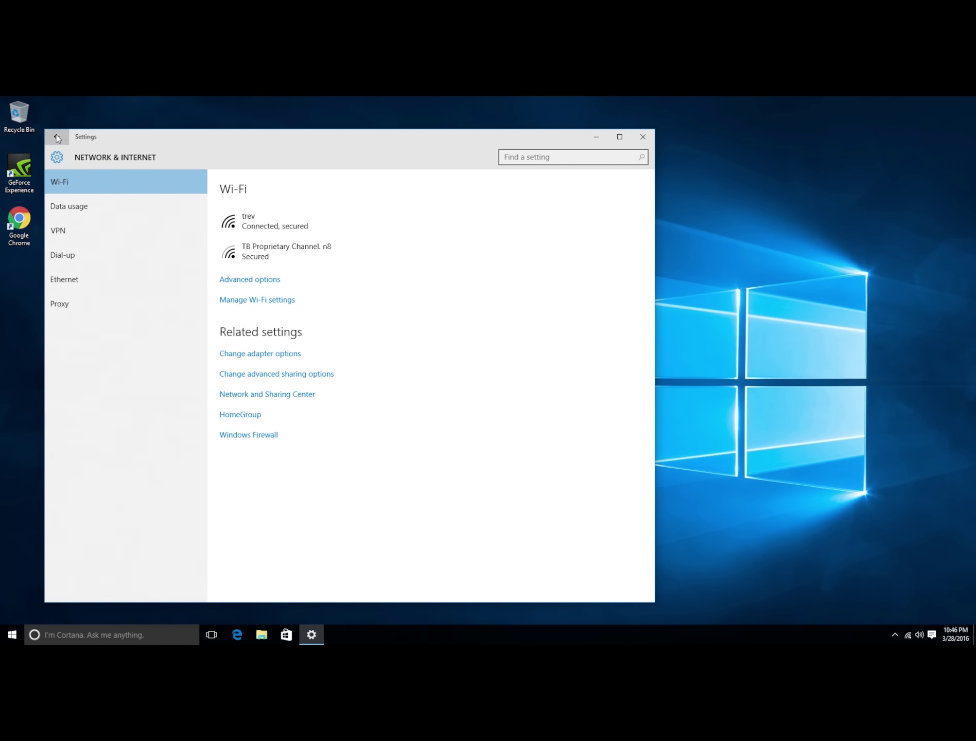
# Turn off all four Privacy > General options: advertising ID, SmartScreen, typing info, and language list
pyautogui.click(342, 423)
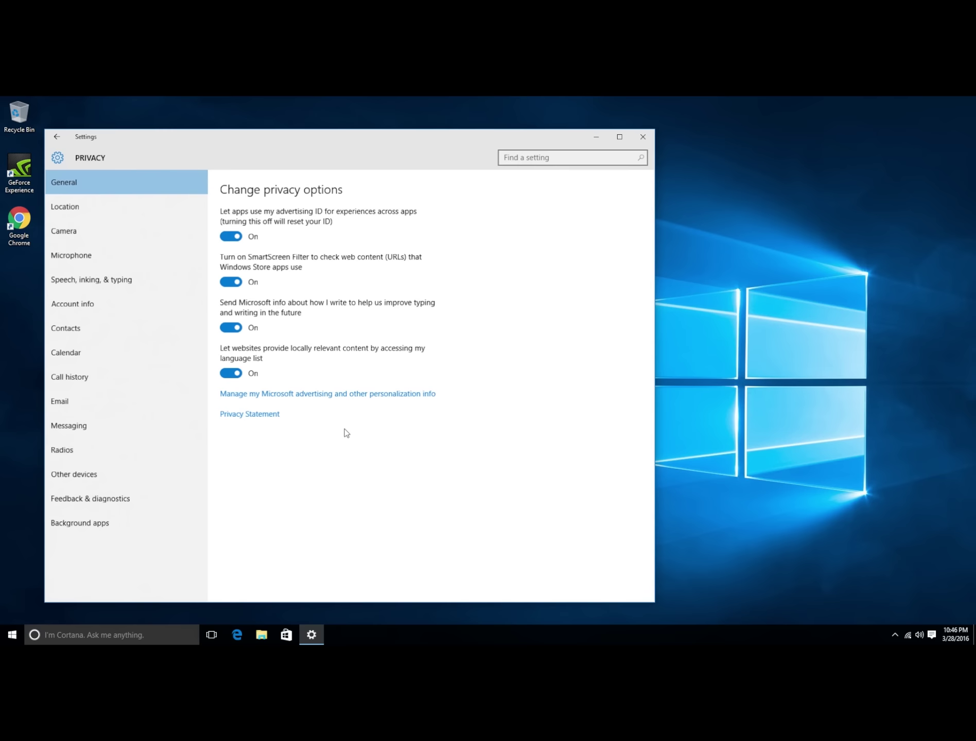
pyautogui.click(230, 236)
pyautogui.click(230, 281)
pyautogui.click(231, 327)
pyautogui.click(230, 373)
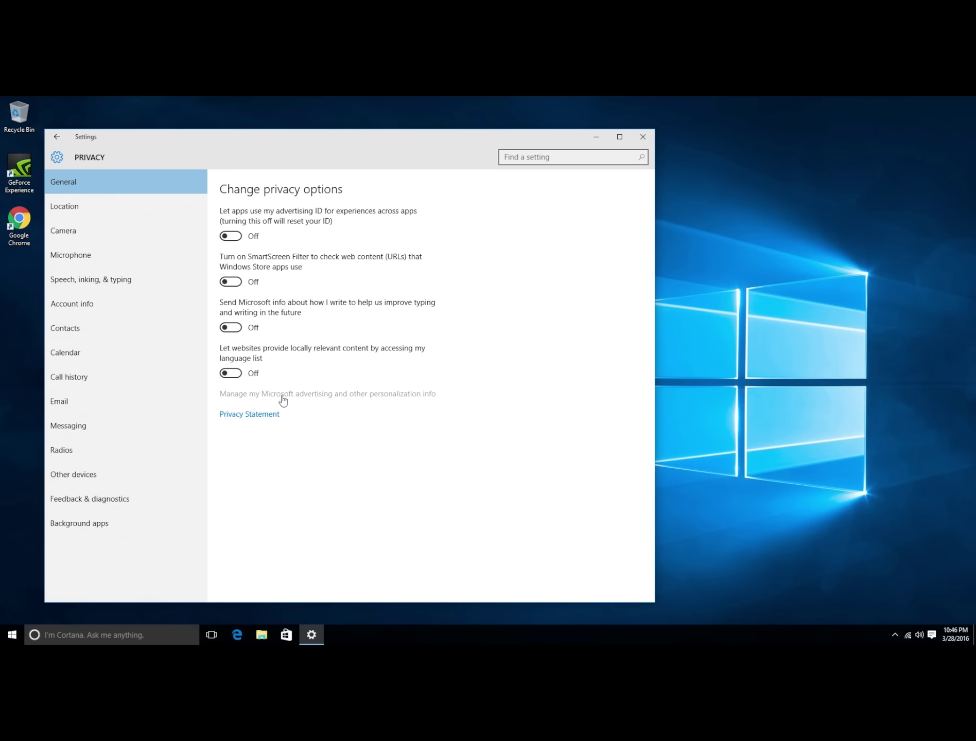
# Opt out of personalized ads in Chrome on Microsoft's advertising page, making Chrome the default browser
pyautogui.click(277, 415)
pyautogui.click(430, 341)
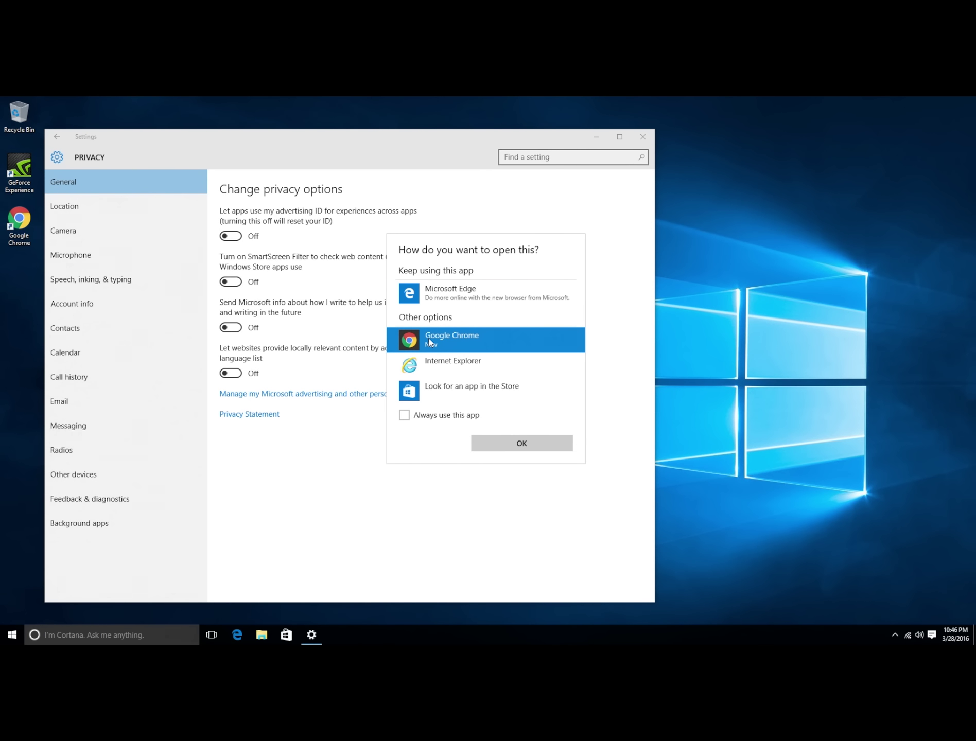
pyautogui.click(488, 443)
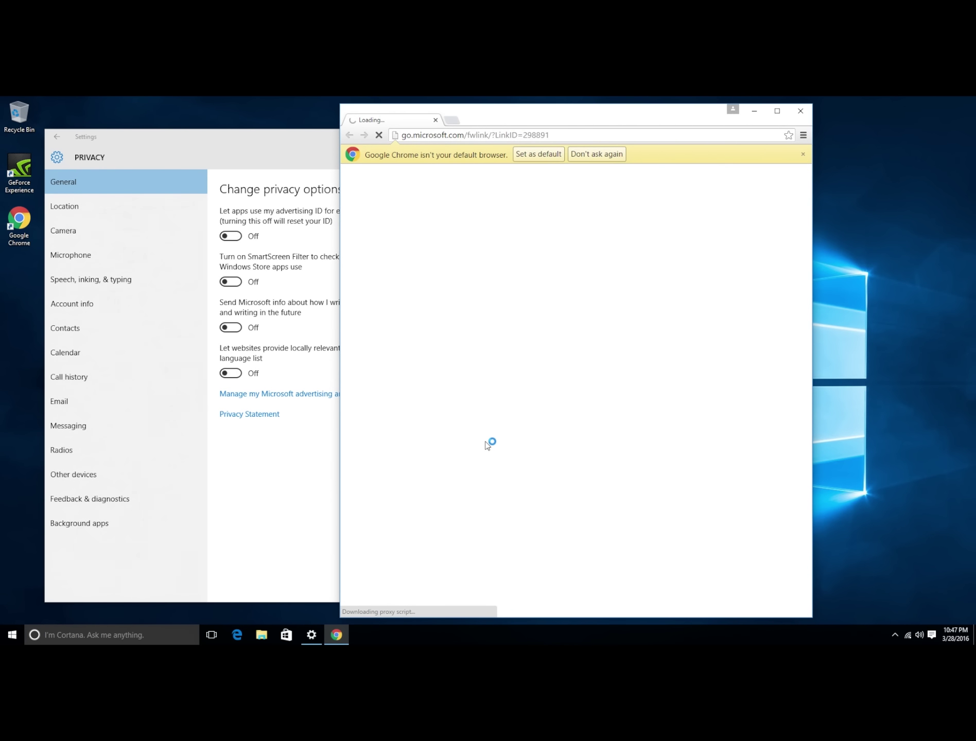
pyautogui.click(535, 154)
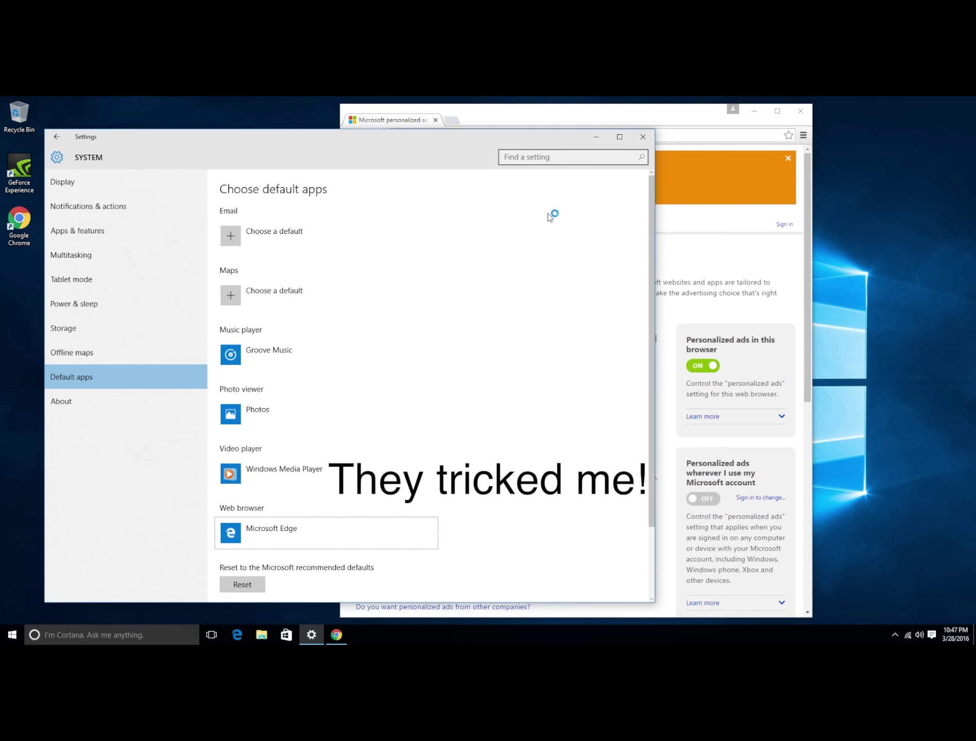
pyautogui.click(703, 260)
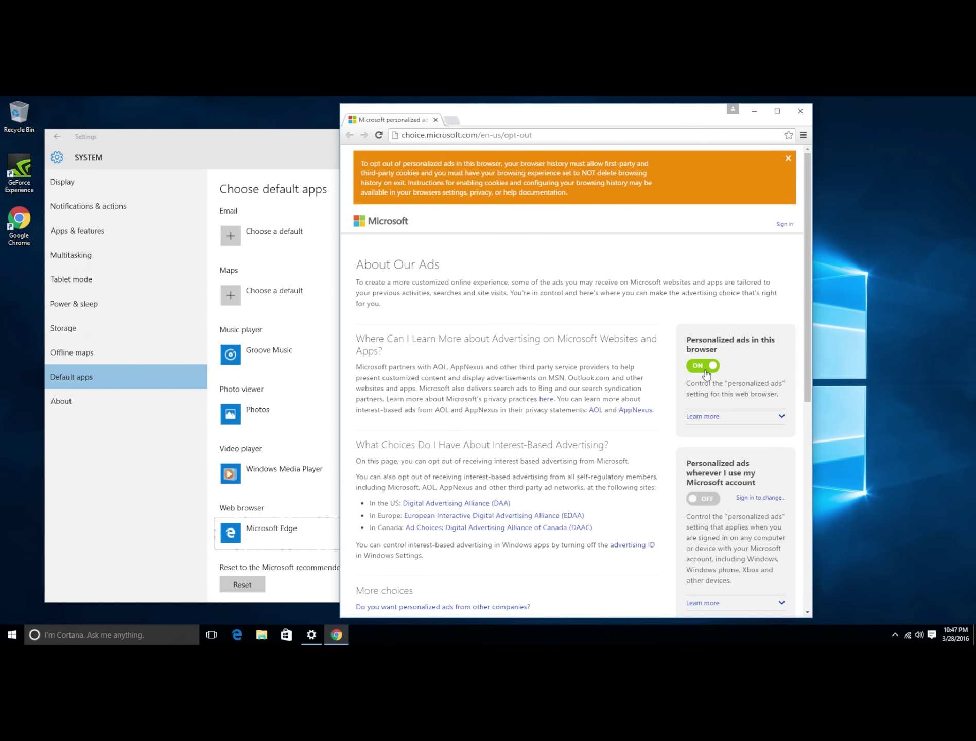
pyautogui.click(705, 370)
pyautogui.click(800, 111)
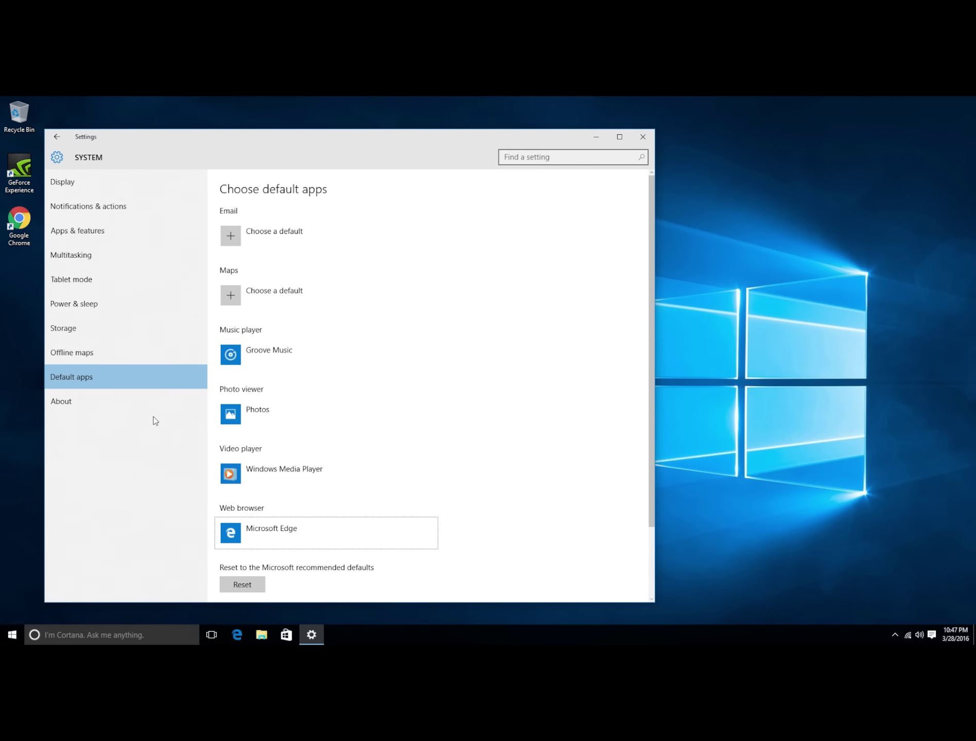
# Turn location off for this account and for the device, then return to the Settings home
pyautogui.click(79, 208)
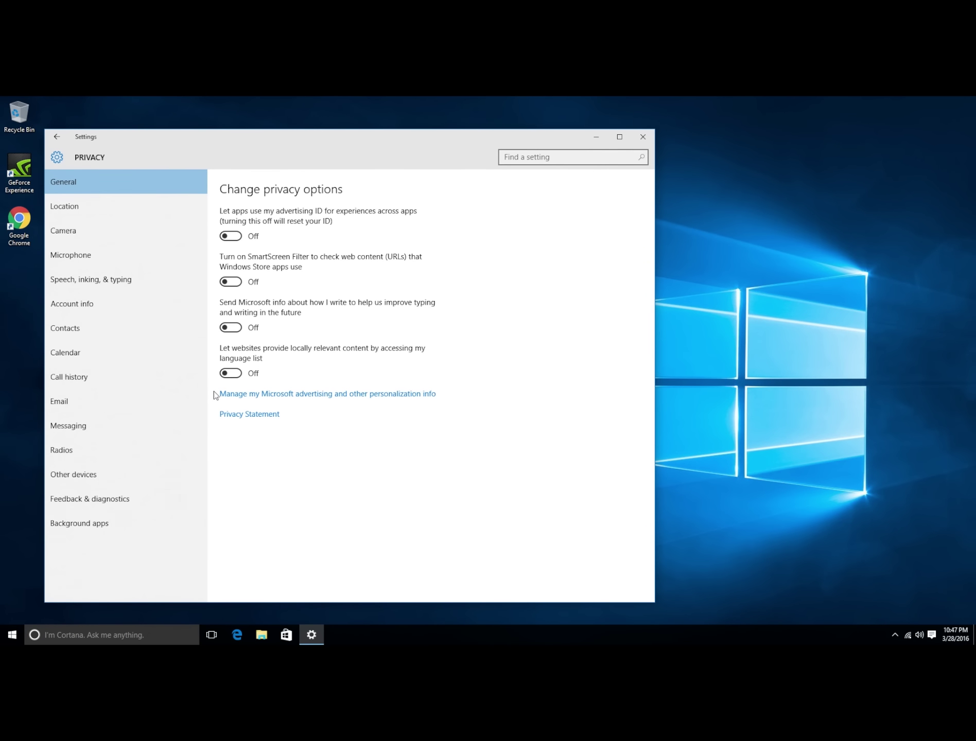
pyautogui.click(111, 207)
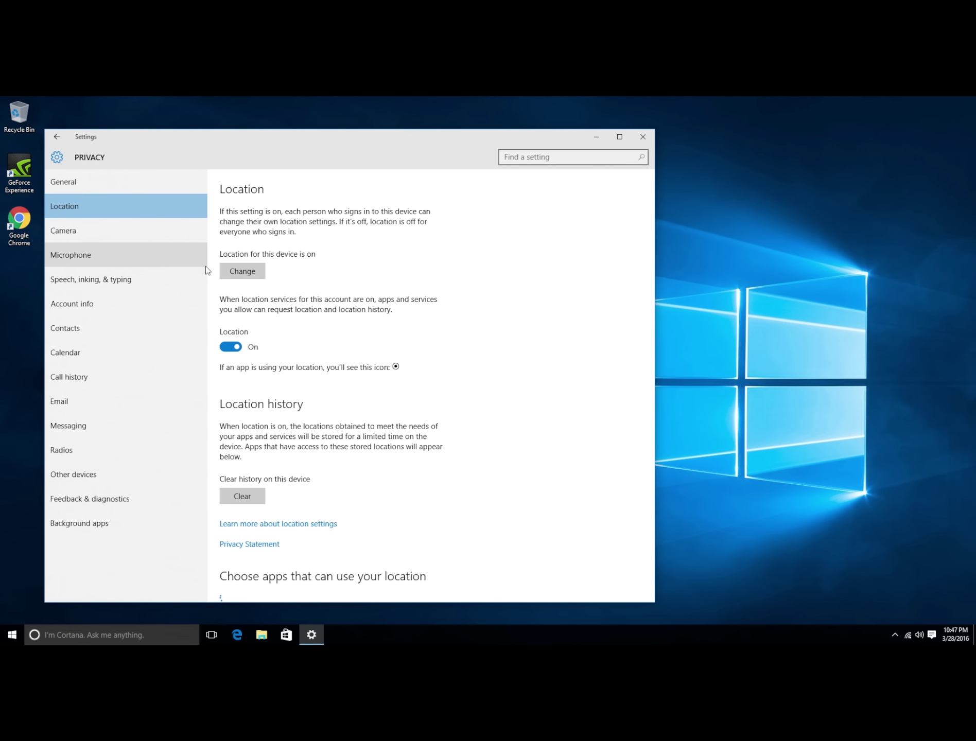
pyautogui.click(236, 348)
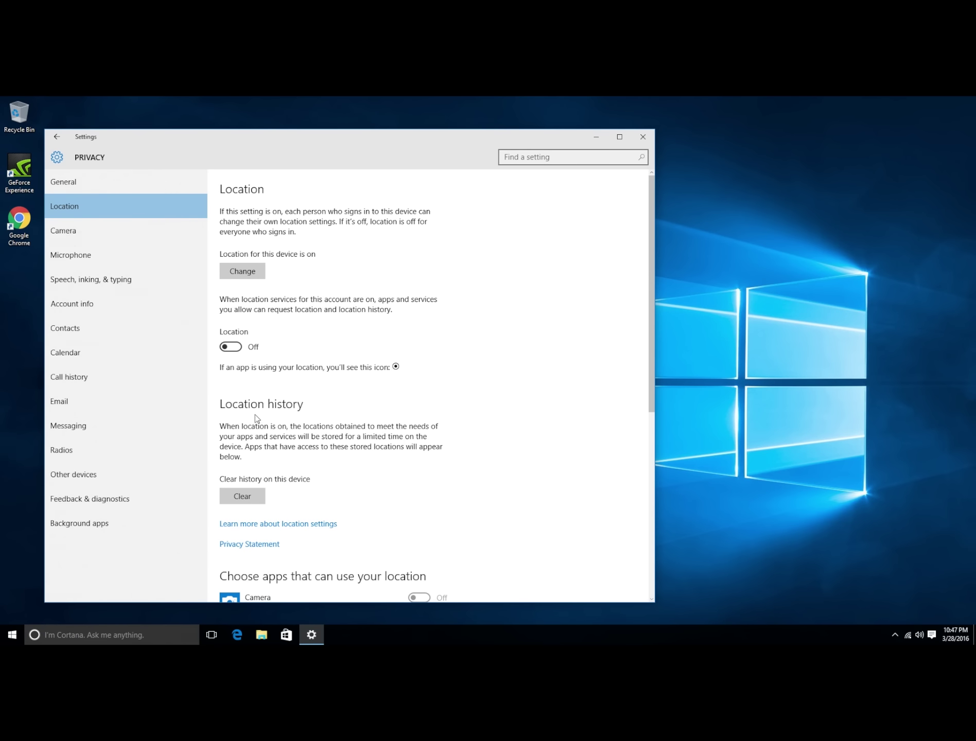
pyautogui.scroll(-2, 260, 420)
pyautogui.scroll(2, 257, 360)
pyautogui.click(256, 273)
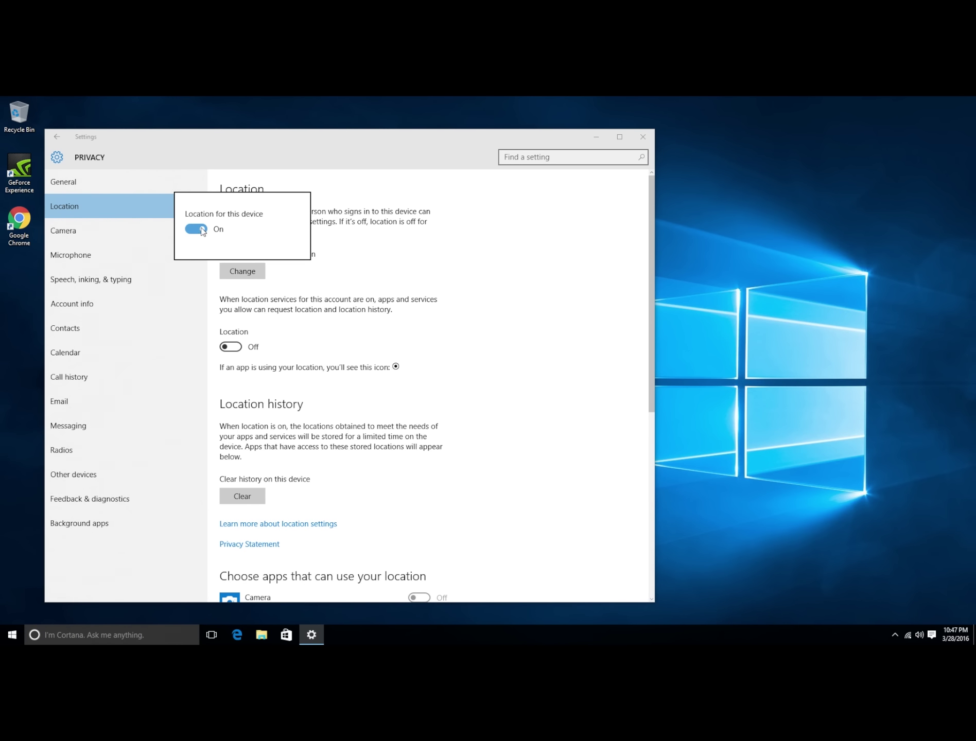
pyautogui.click(196, 229)
pyautogui.click(316, 305)
pyautogui.press('BackSpace')
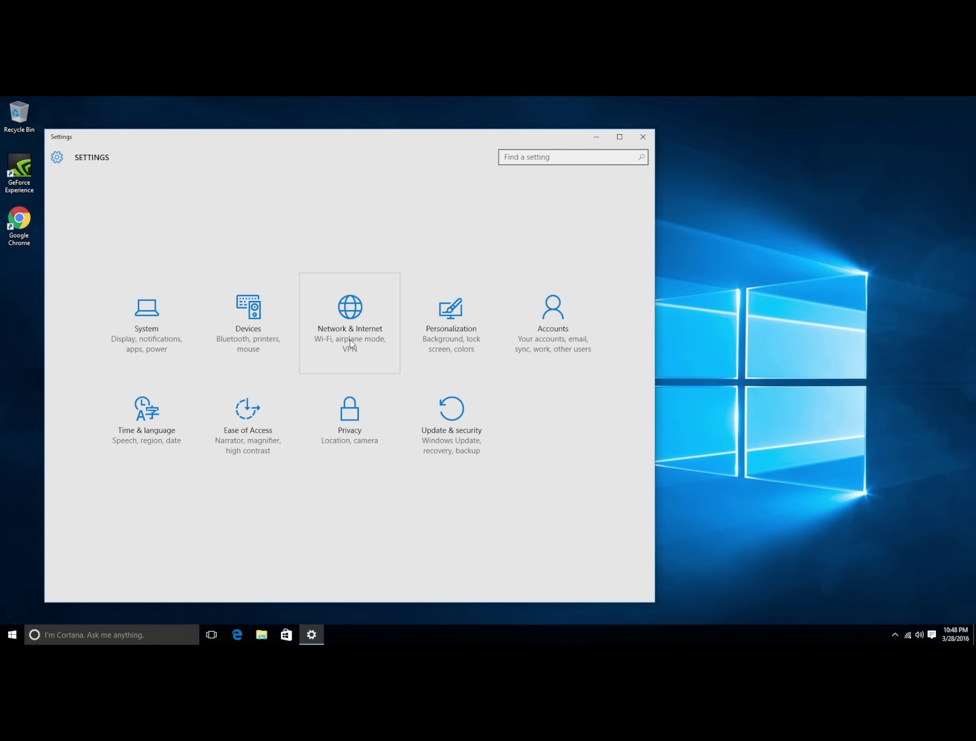
# Switch off 'Updates from more than one place' under Update & security's delivery settings
pyautogui.click(464, 428)
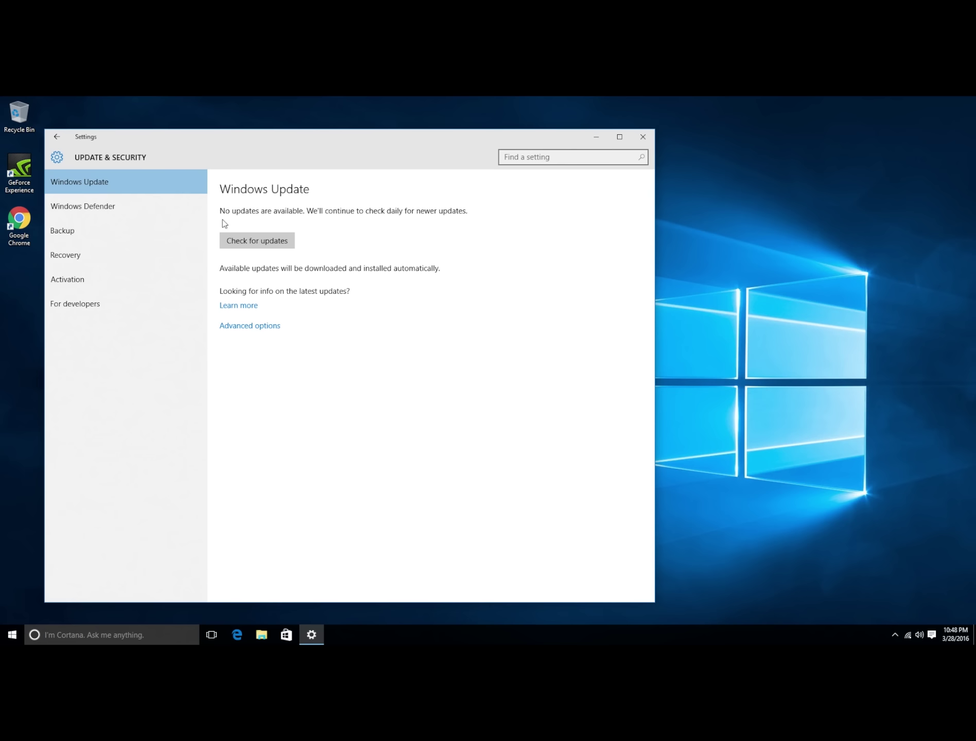
pyautogui.click(247, 326)
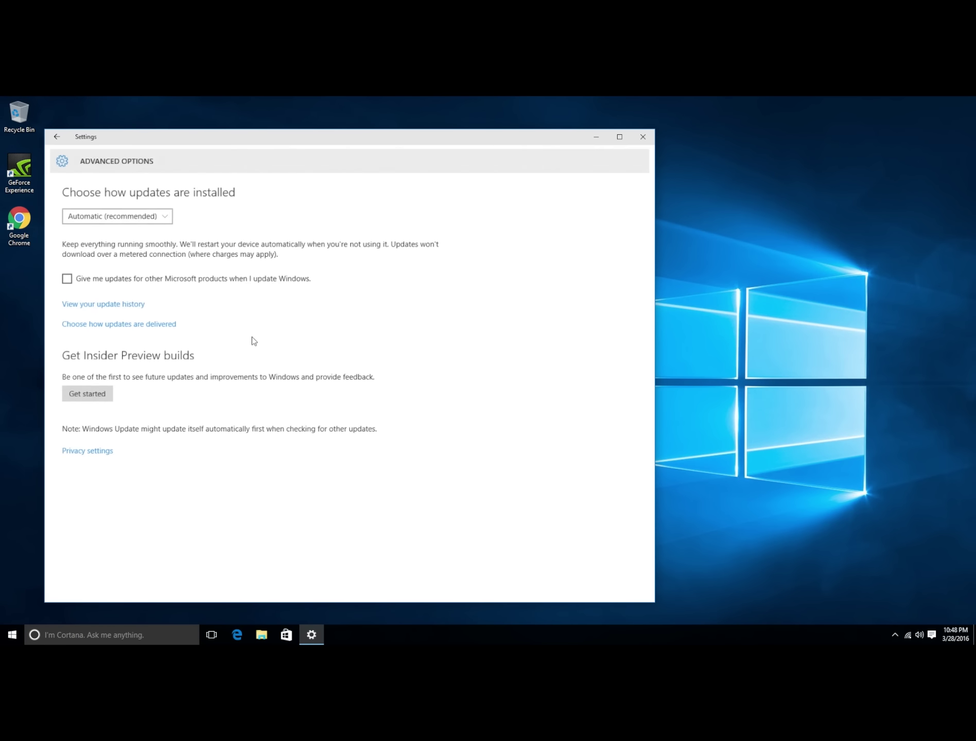
pyautogui.click(82, 323)
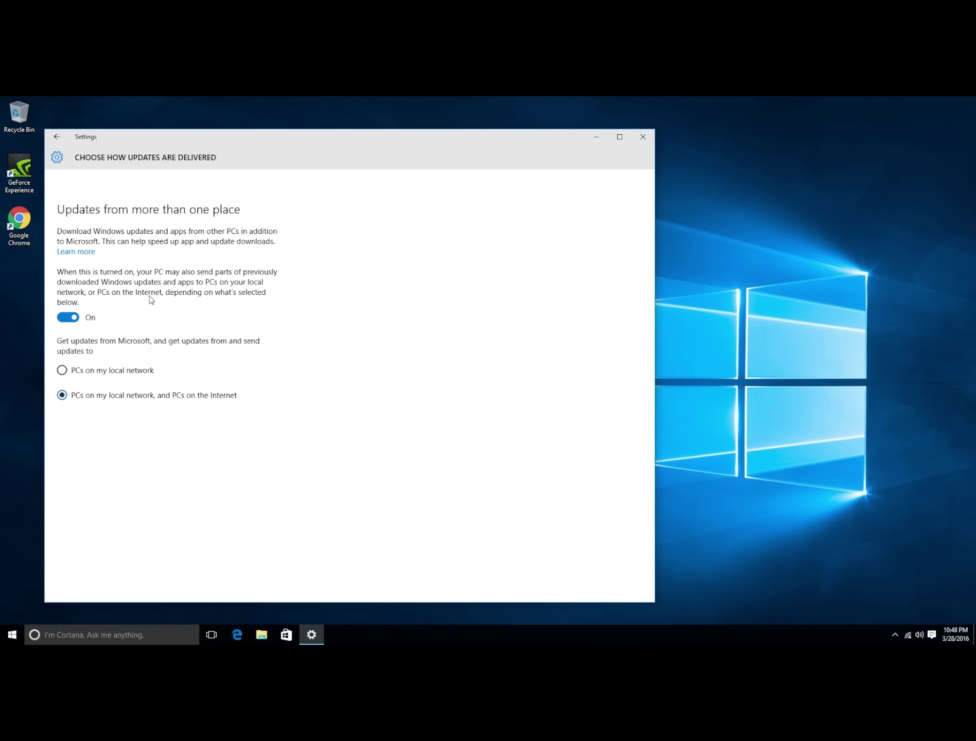
pyautogui.click(68, 318)
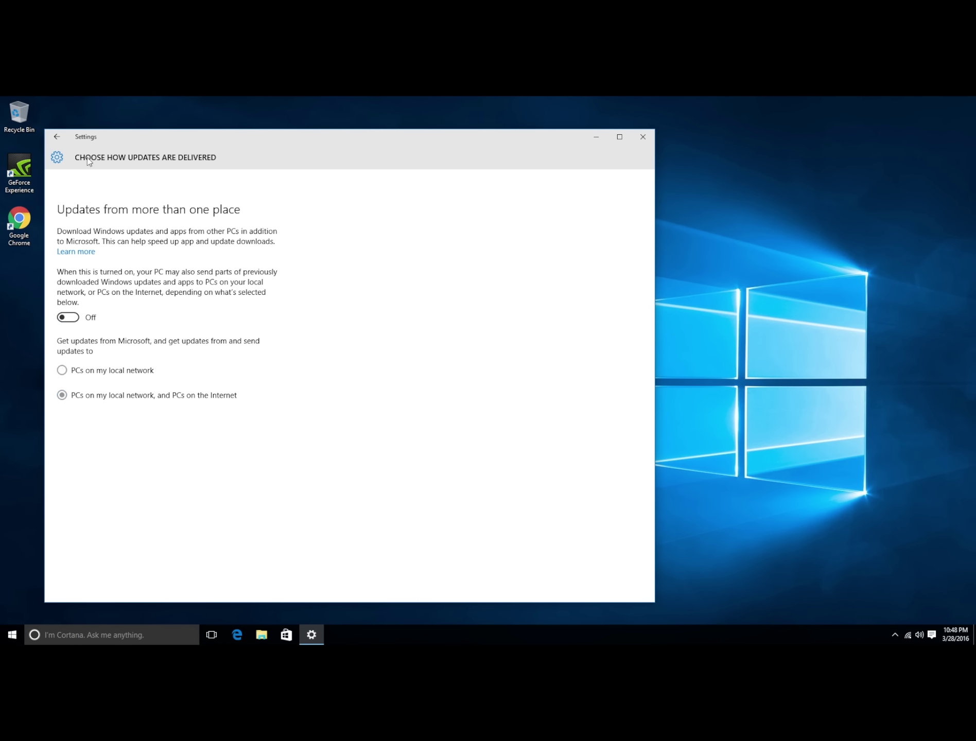
pyautogui.click(66, 317)
pyautogui.click(62, 371)
pyautogui.click(72, 318)
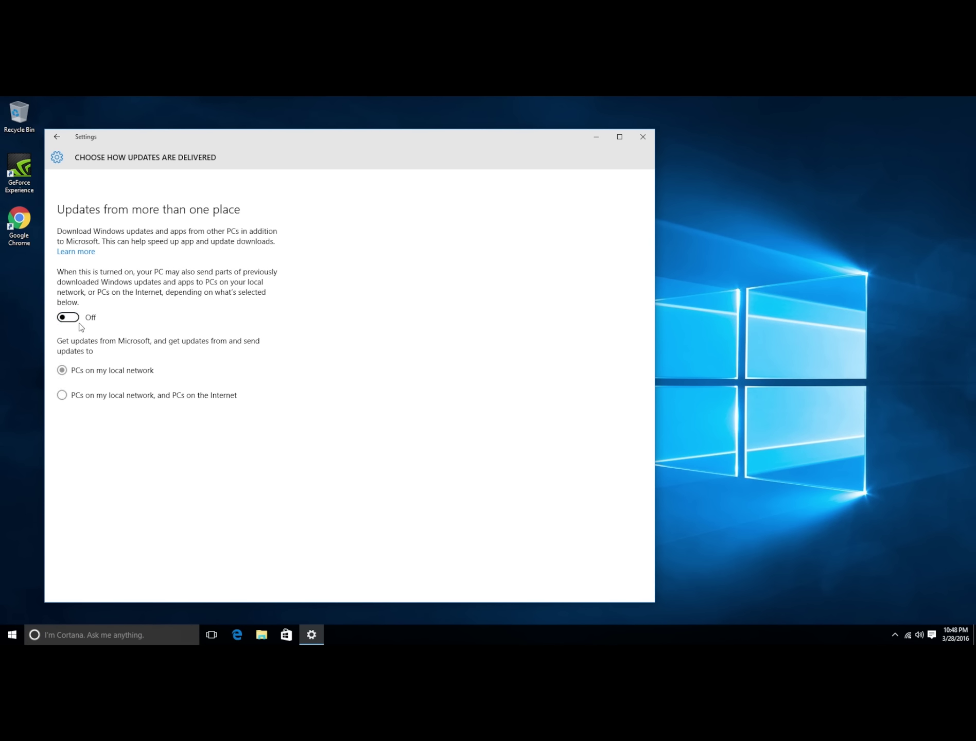
pyautogui.click(57, 134)
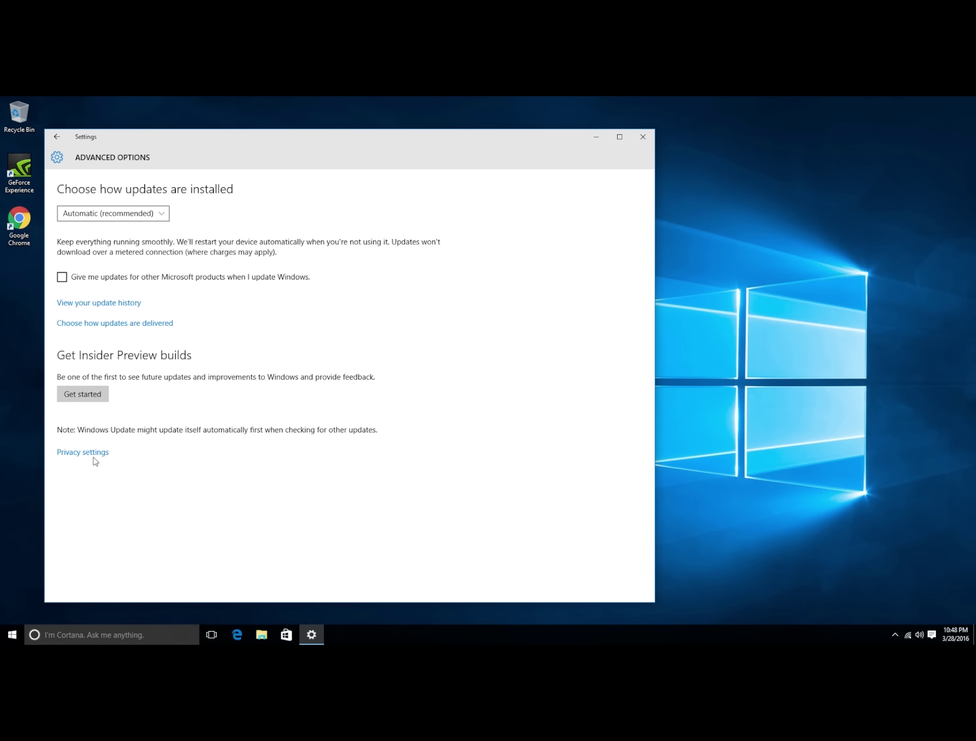
# Review the Accounts pages for Family & other users and Work access, then close Settings
pyautogui.click(55, 139)
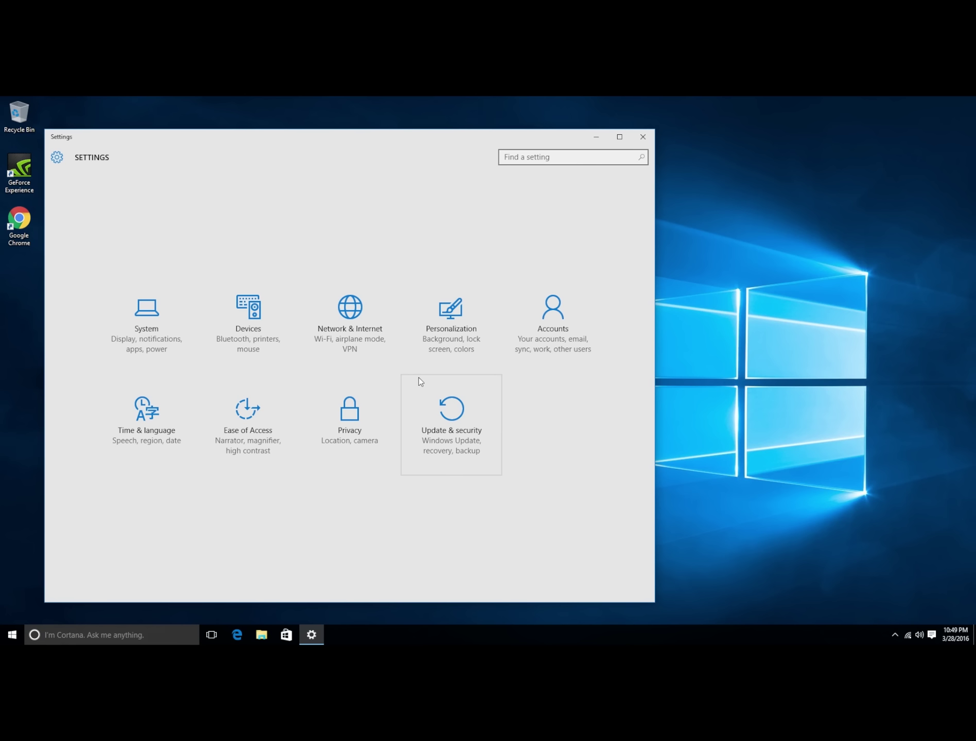
pyautogui.click(561, 340)
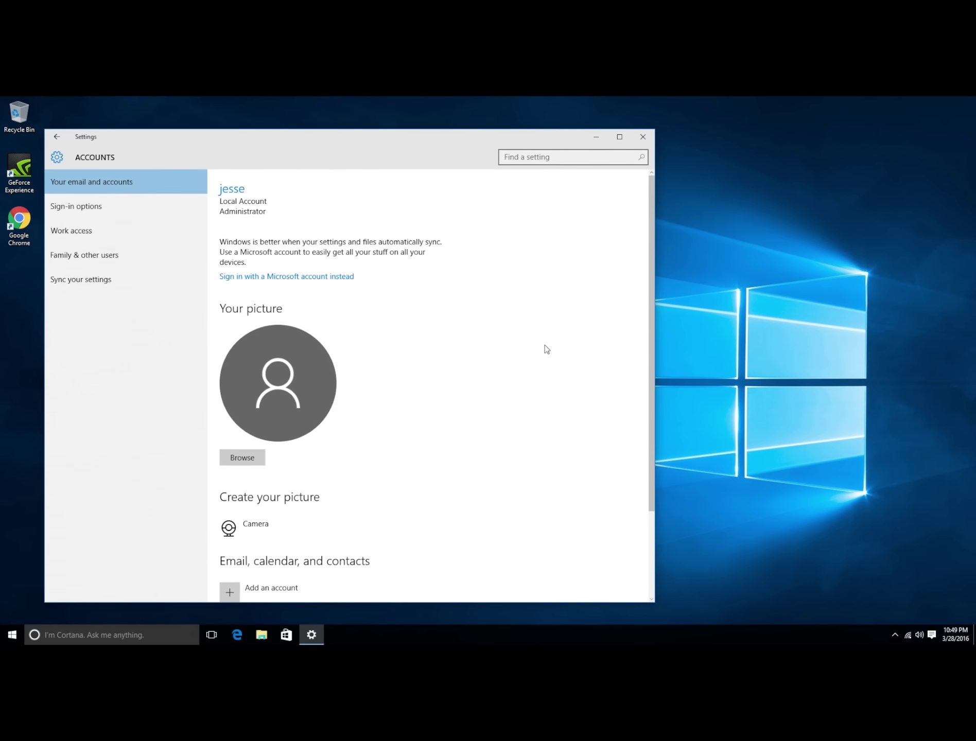
pyautogui.scroll(-2, 543, 349)
pyautogui.scroll(3, 540, 343)
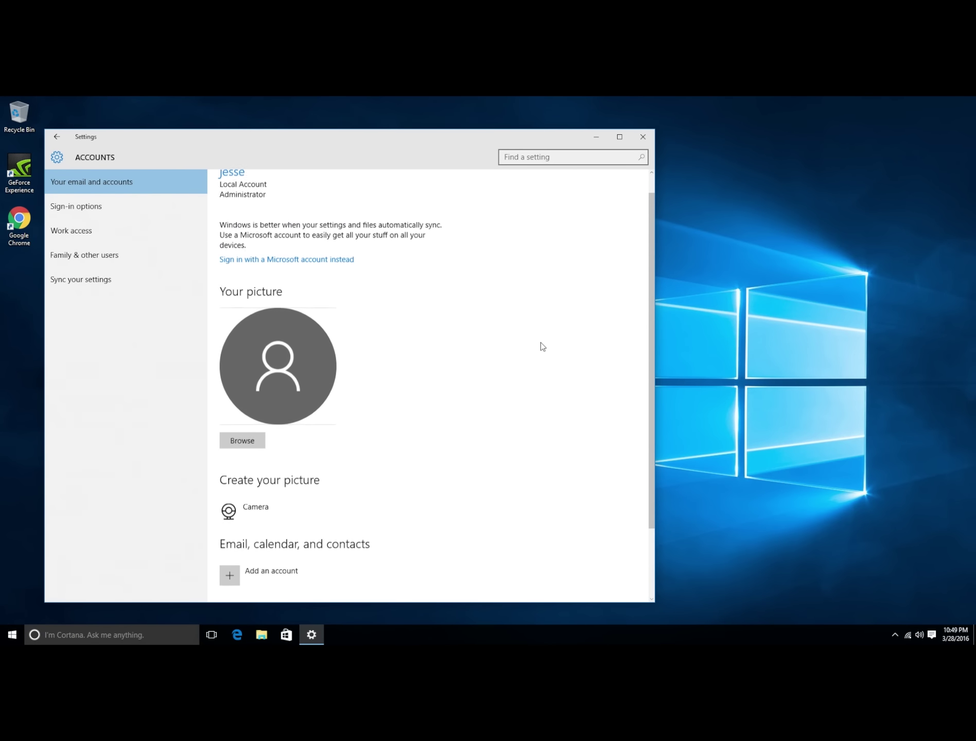
pyautogui.click(62, 255)
pyautogui.click(69, 233)
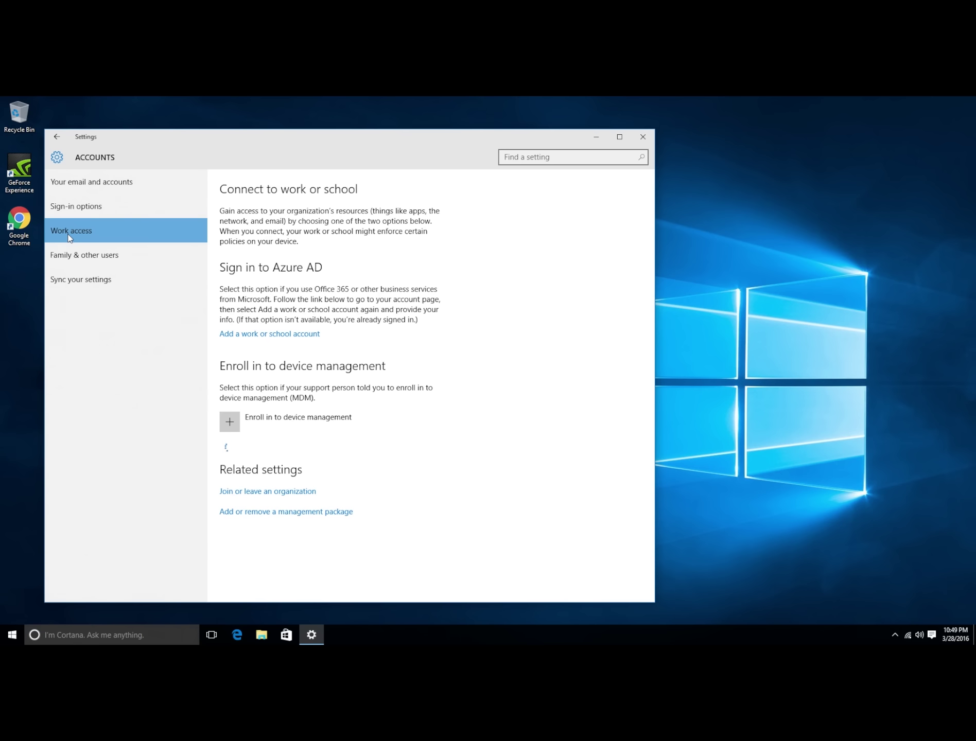
pyautogui.click(65, 130)
pyautogui.click(644, 137)
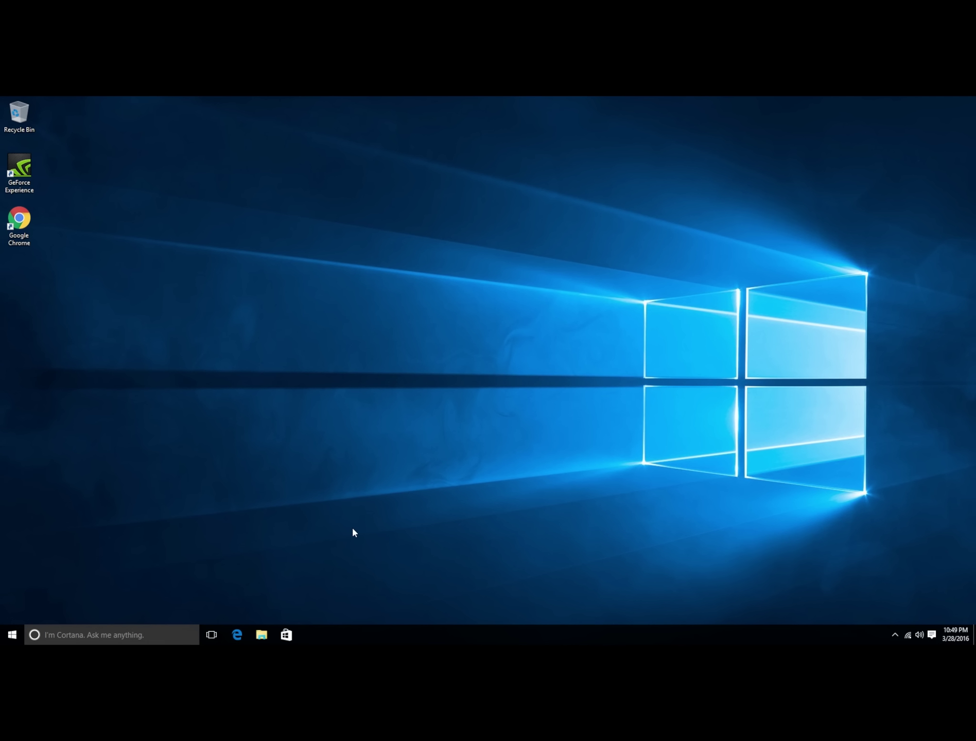
# Check for Windows updates until a restart for the Cumulative Update is scheduled
pyautogui.click(17, 639)
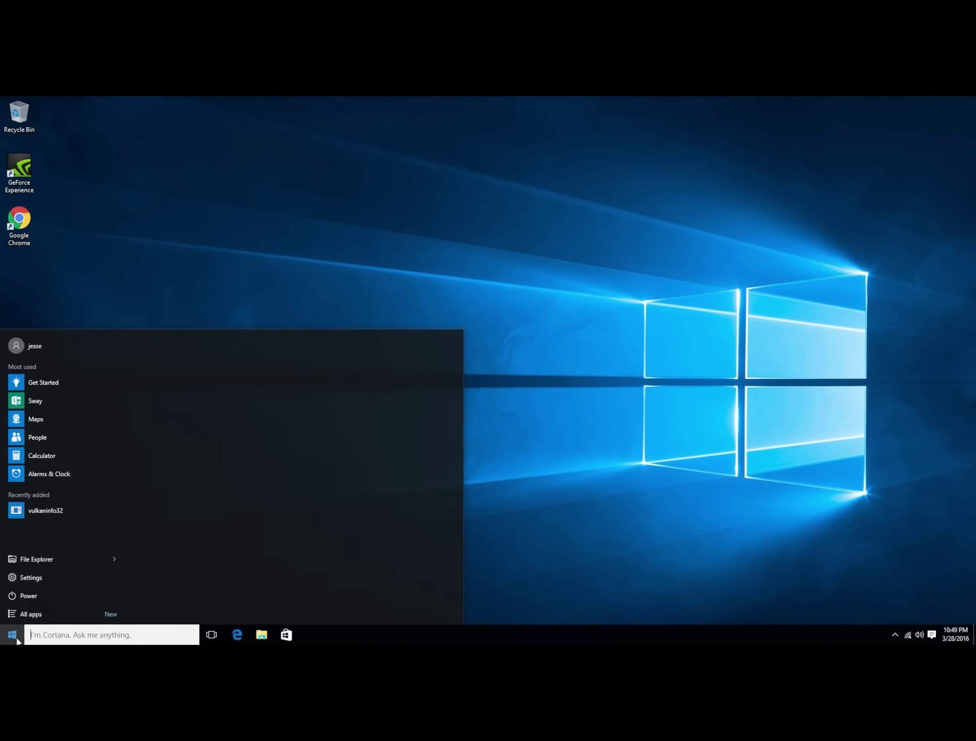
pyautogui.click(14, 578)
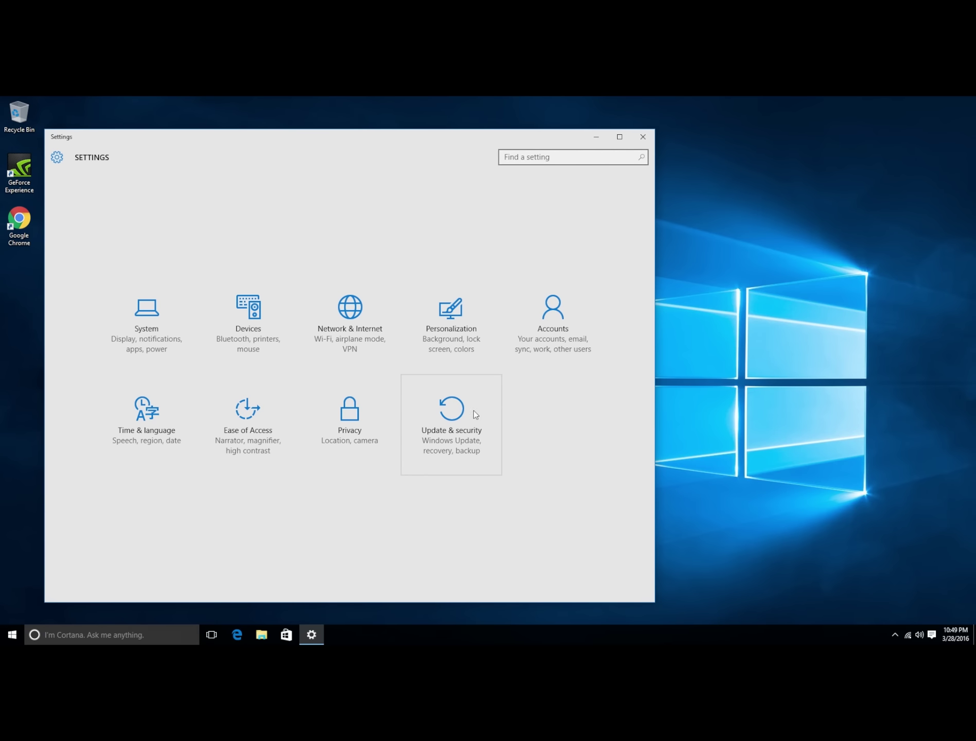
pyautogui.click(458, 409)
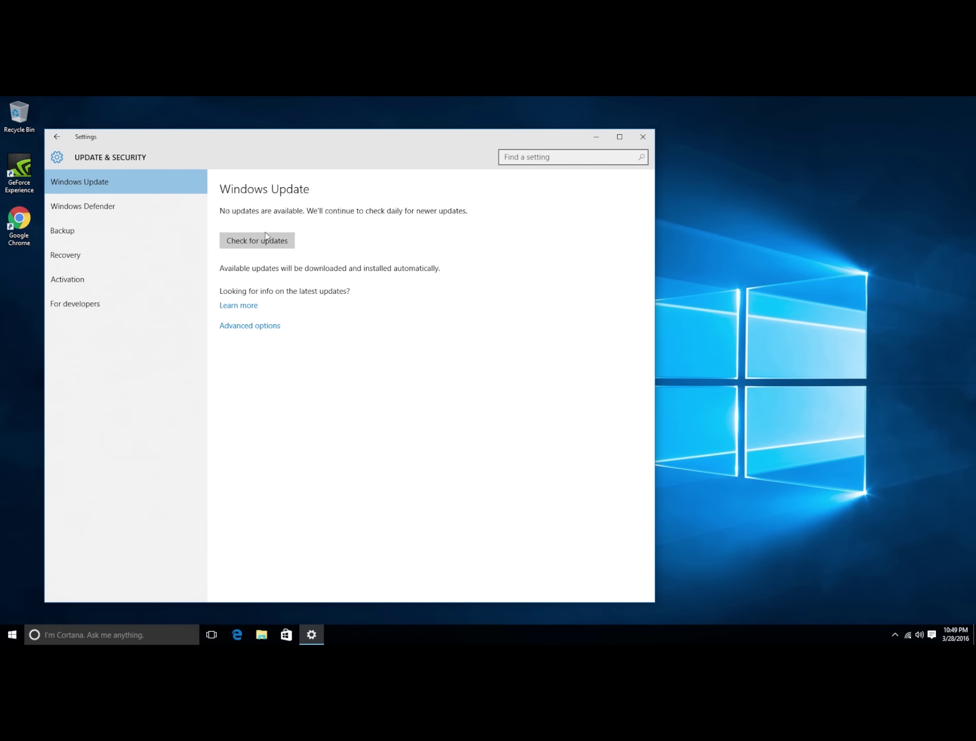
pyautogui.click(266, 241)
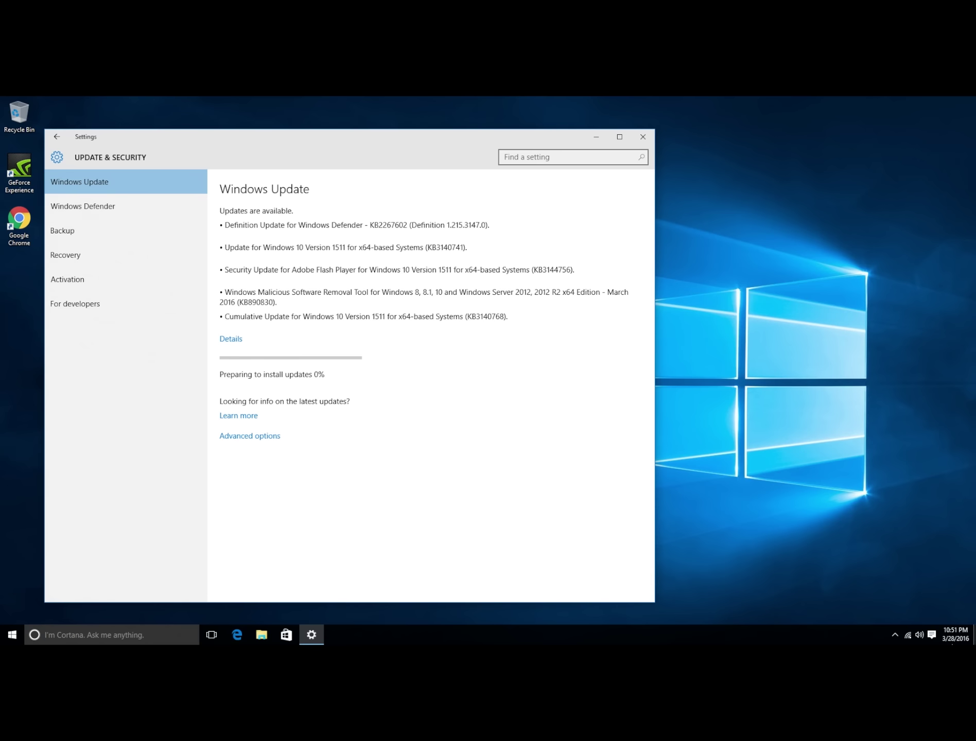
pyautogui.moveTo(966, 635)
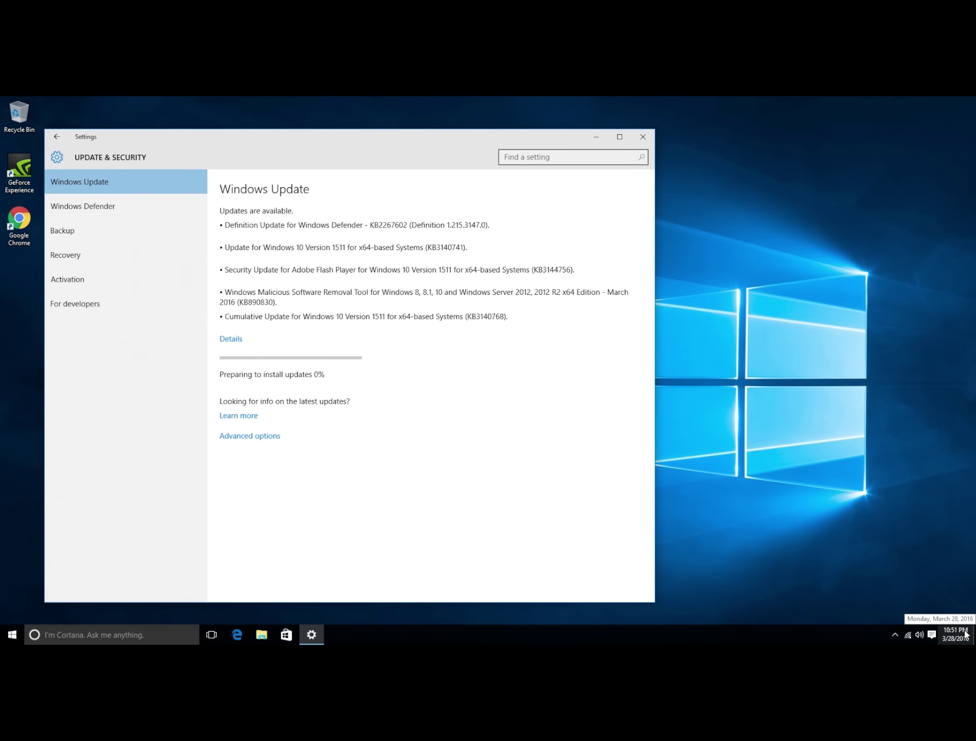
pyautogui.click(958, 634)
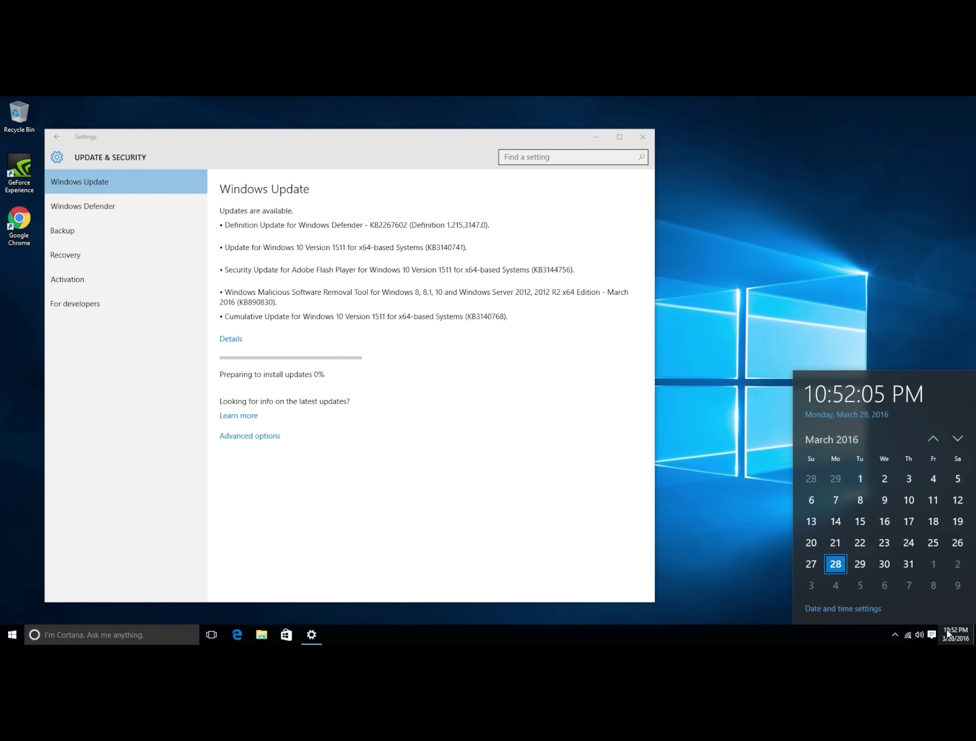
pyautogui.click(242, 451)
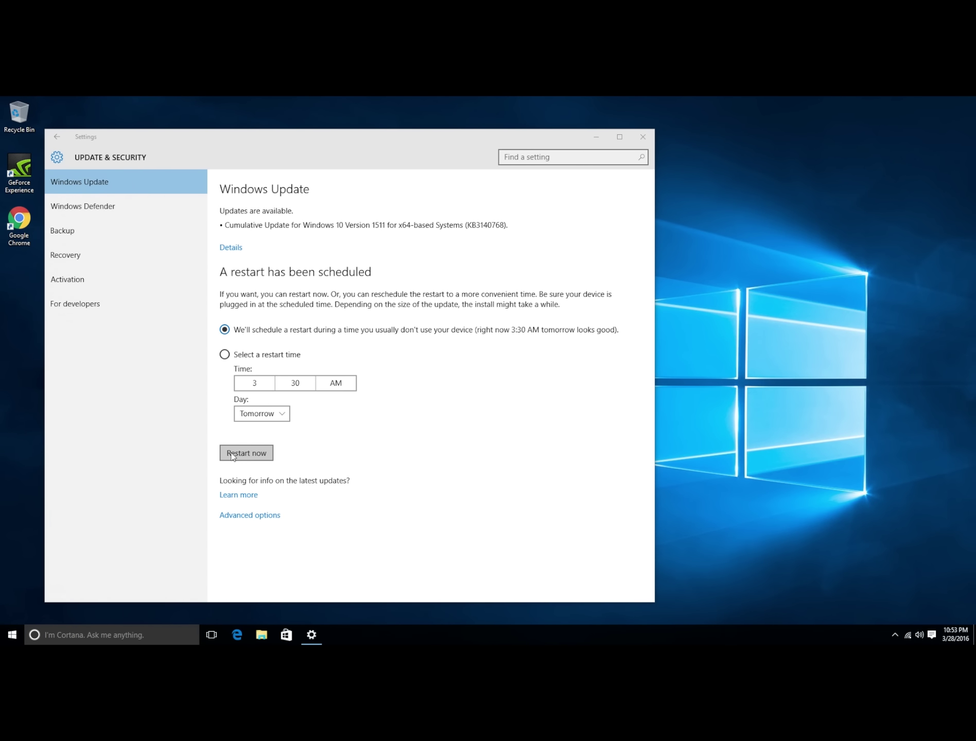
# Restart the PC to finish installing updates and enter the BIOS setup
pyautogui.click(232, 454)
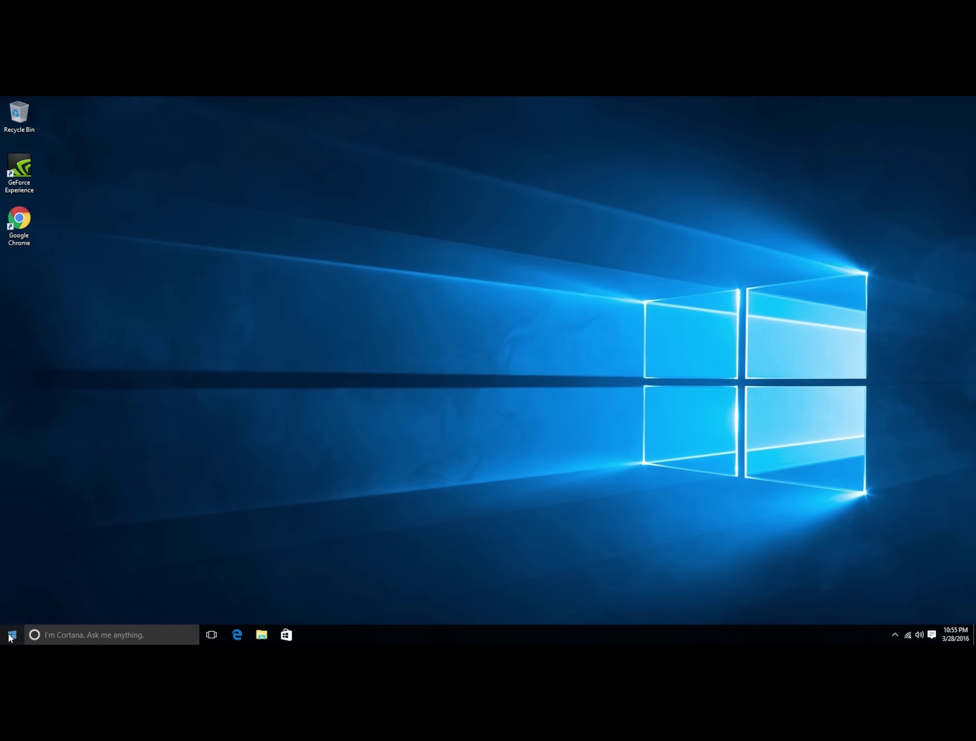
pyautogui.click(12, 634)
pyautogui.click(15, 594)
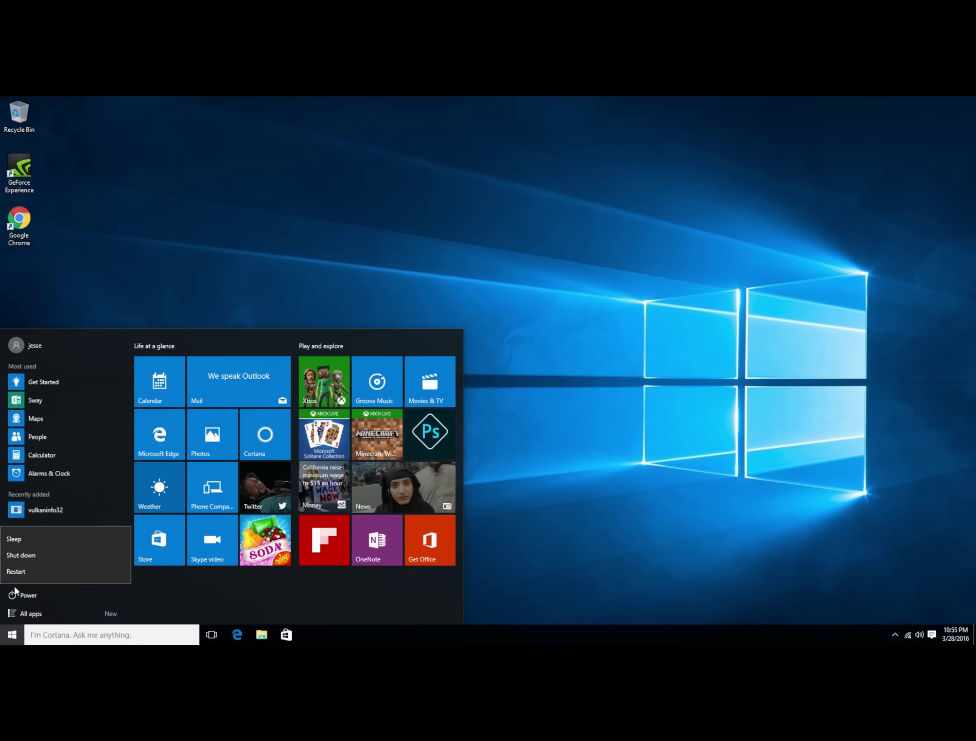
pyautogui.click(16, 571)
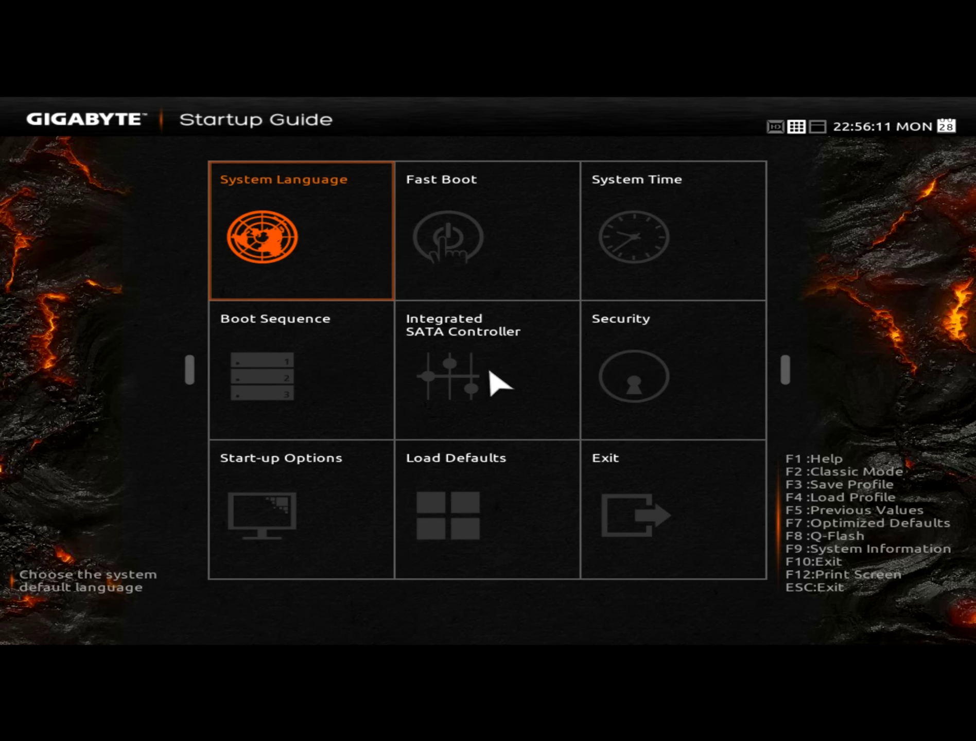
# Enable SATA Port 0 and Port 1 under Peripherals > SATA Configuration in classic BIOS view
pyautogui.press('F2')
pyautogui.press('Right')
pyautogui.press('Right')
pyautogui.press('Right')
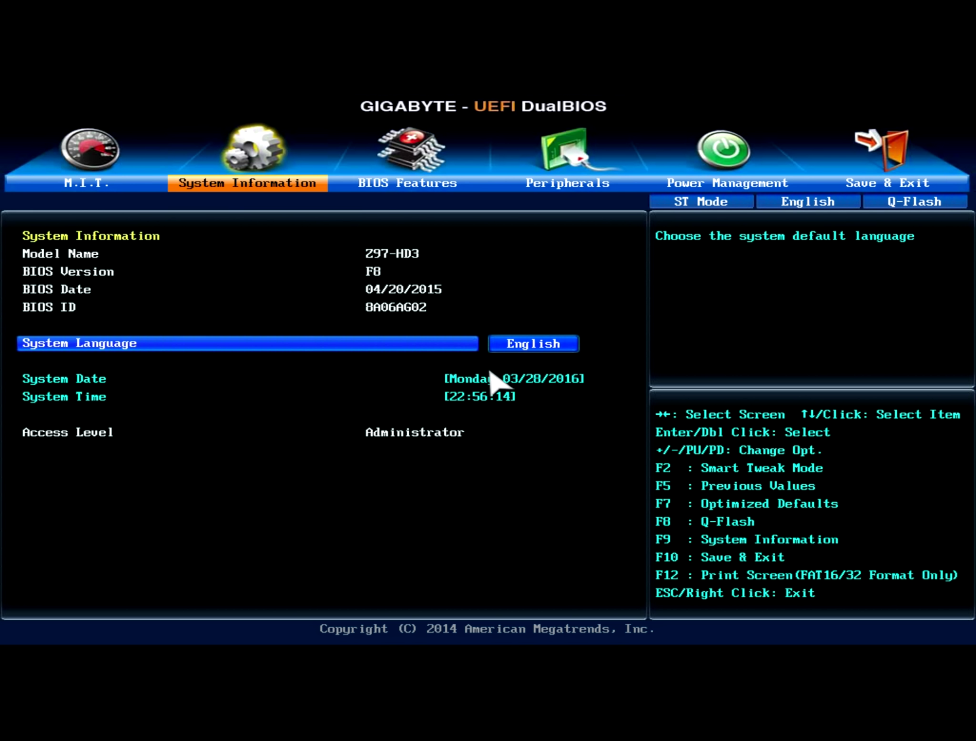
pyautogui.press('Down')
pyautogui.press('Down')
pyautogui.press('Down')
pyautogui.press('Down')
pyautogui.press('Down')
pyautogui.press('Down')
pyautogui.press('Down')
pyautogui.press('Down')
pyautogui.press('Down')
pyautogui.press('Down')
pyautogui.press('Down')
pyautogui.press('Down')
pyautogui.press('Down')
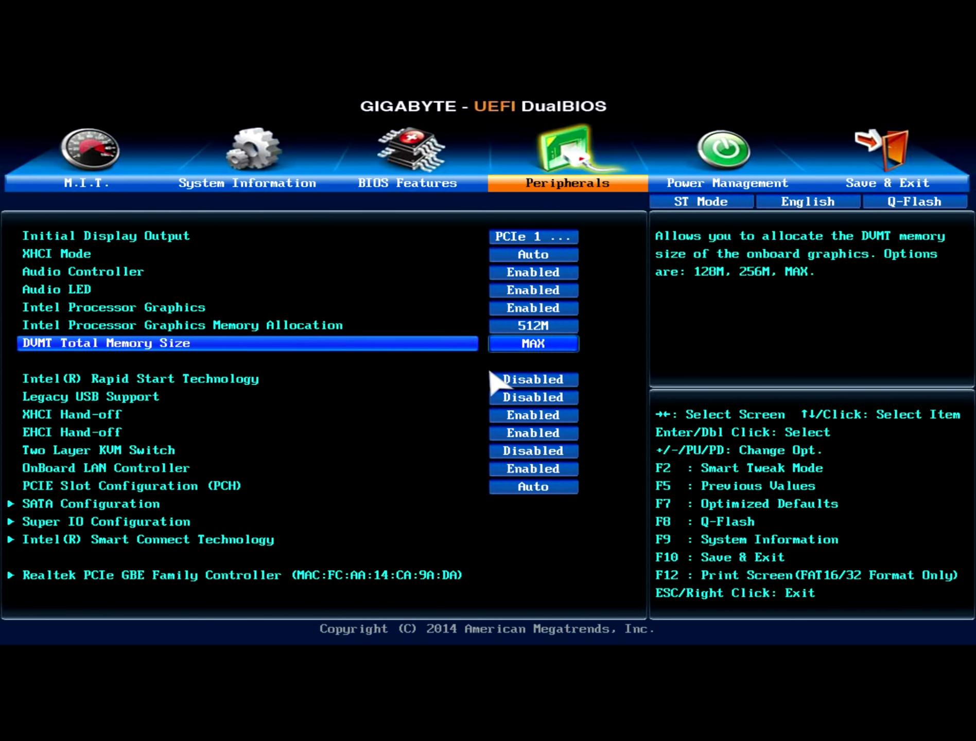
pyautogui.press('Down')
pyautogui.press('Return')
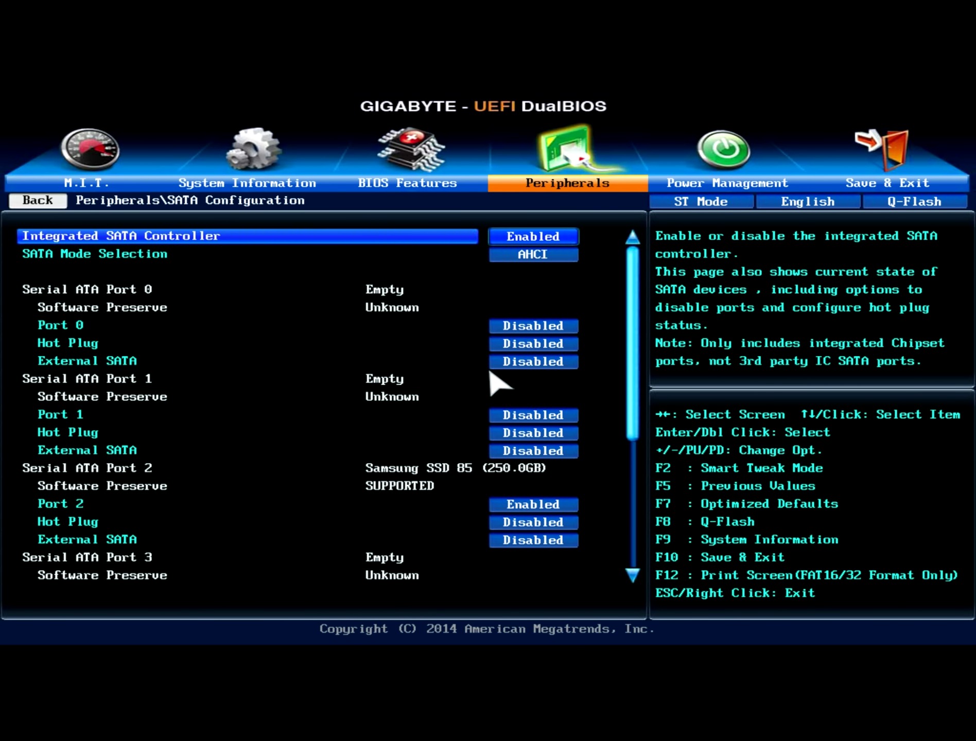
pyautogui.press('Down')
pyautogui.press('Down')
pyautogui.press('Down')
pyautogui.press('Up')
pyautogui.press('Return')
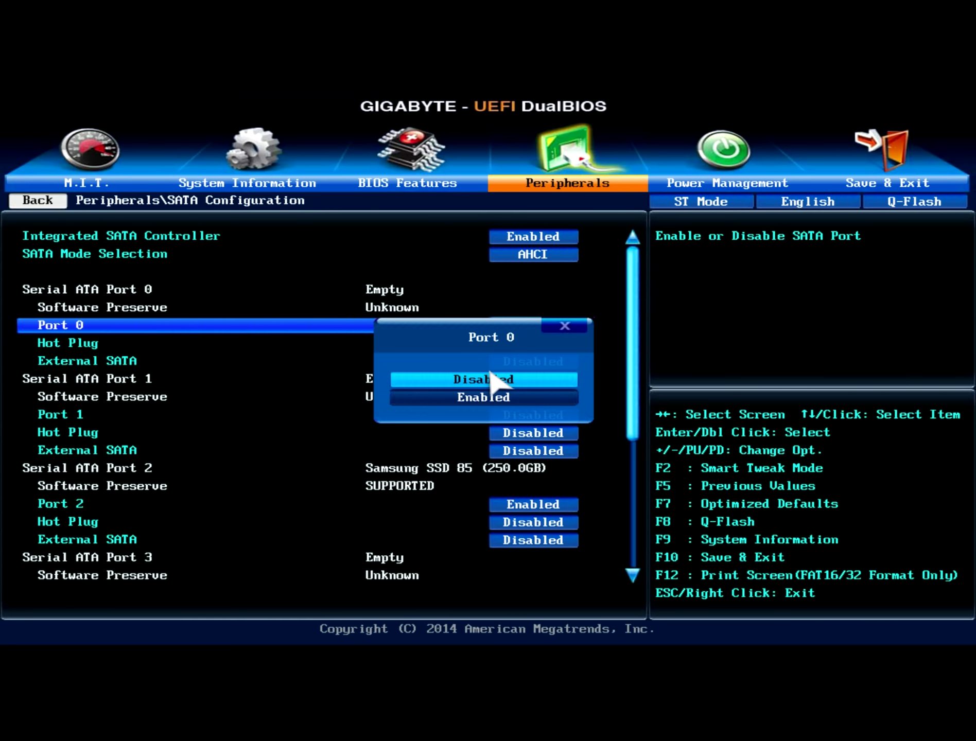
pyautogui.press('Down')
pyautogui.press('Return')
pyautogui.press('Down')
pyautogui.press('Down')
pyautogui.press('Down')
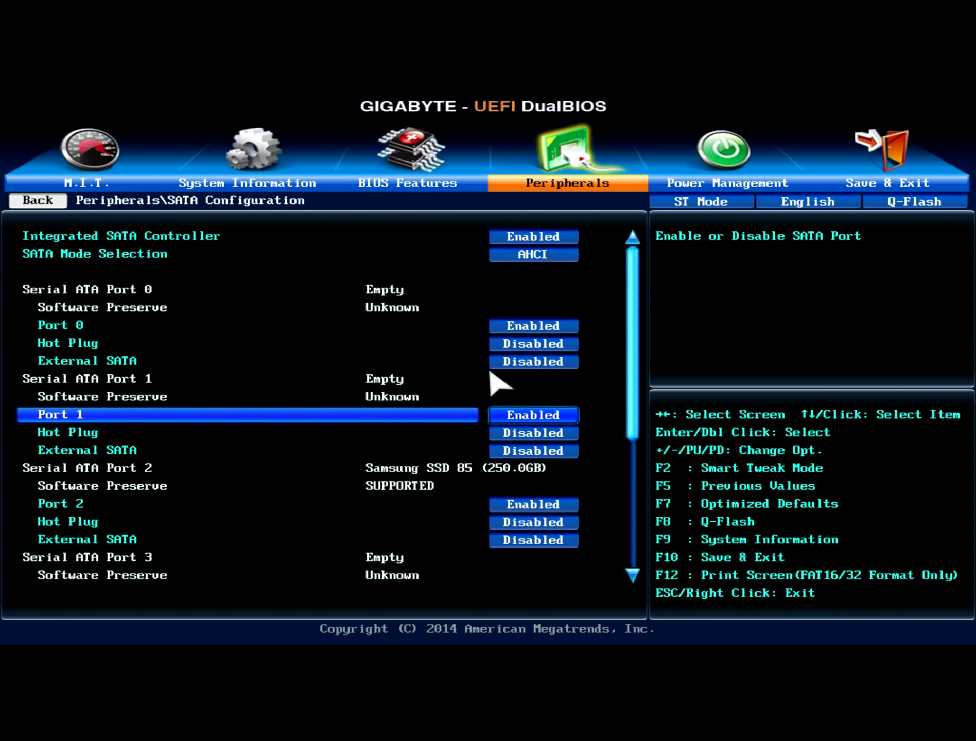
pyautogui.press('Right')
pyautogui.press('Right')
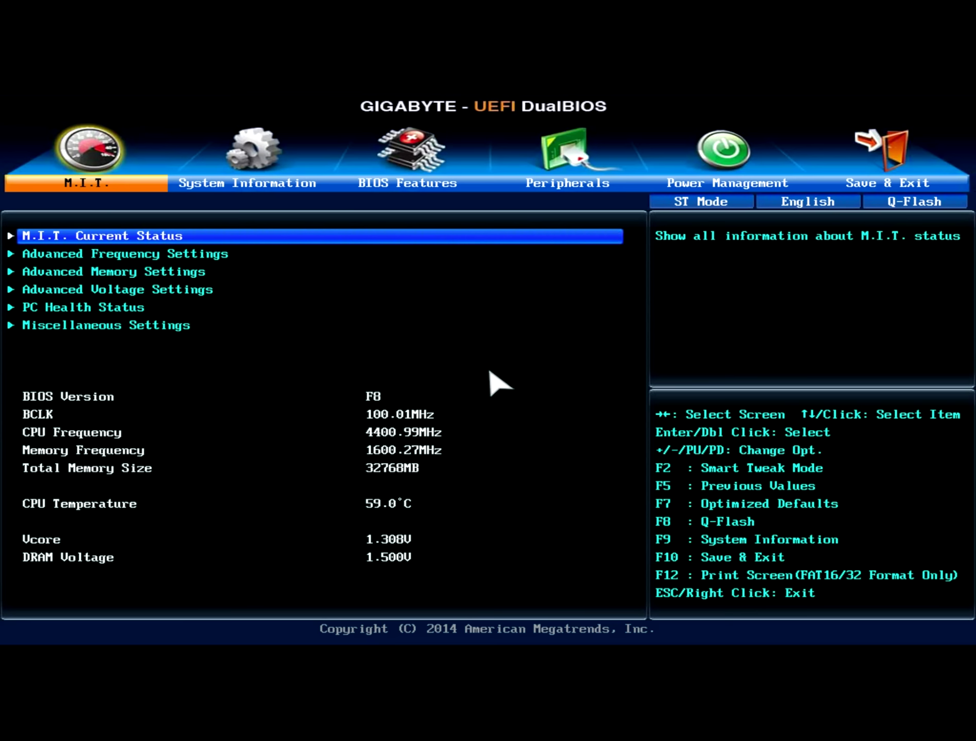
# Set Boot Option #1 to UEFI OS on the Samsung SSD 850 EVO 120GB
pyautogui.press('Right')
pyautogui.press('Right')
pyautogui.press('Down')
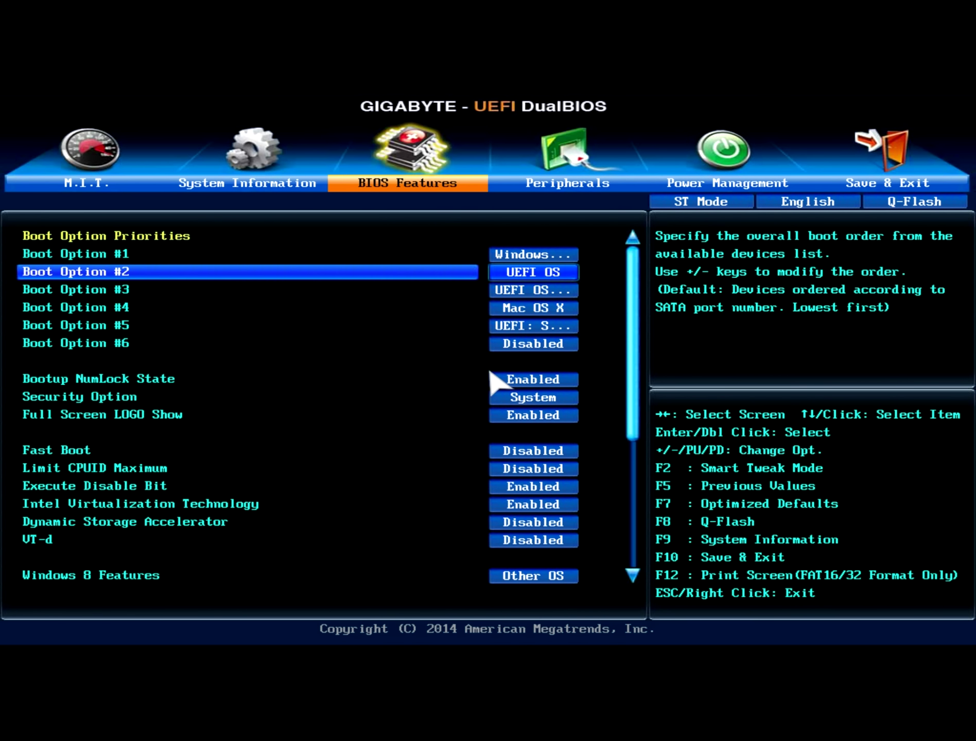
pyautogui.press('Up')
pyautogui.press('Return')
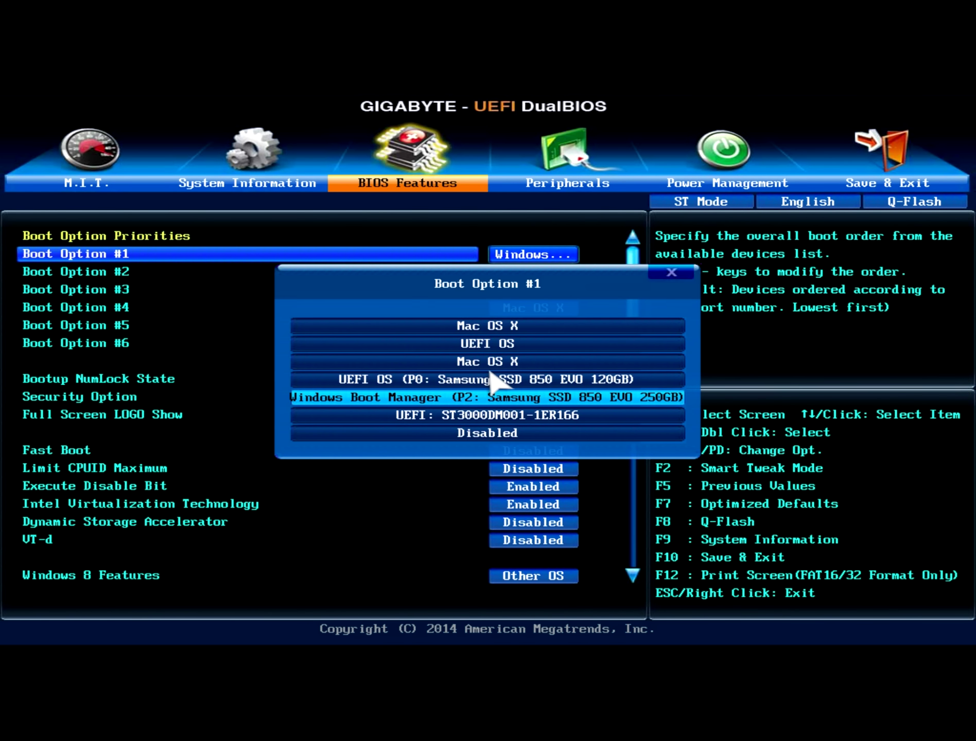
pyautogui.press('Up')
pyautogui.press('Down')
pyautogui.press('Up')
pyautogui.press('Down')
pyautogui.press('Up')
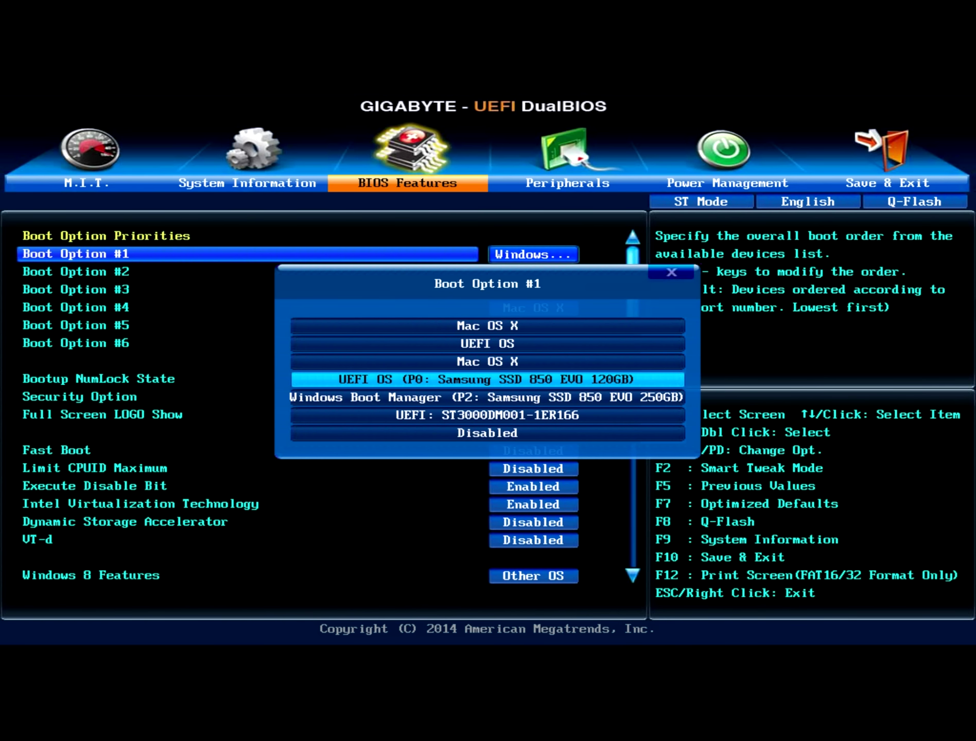
pyautogui.press('Up')
pyautogui.press('Down')
pyautogui.press('Return')
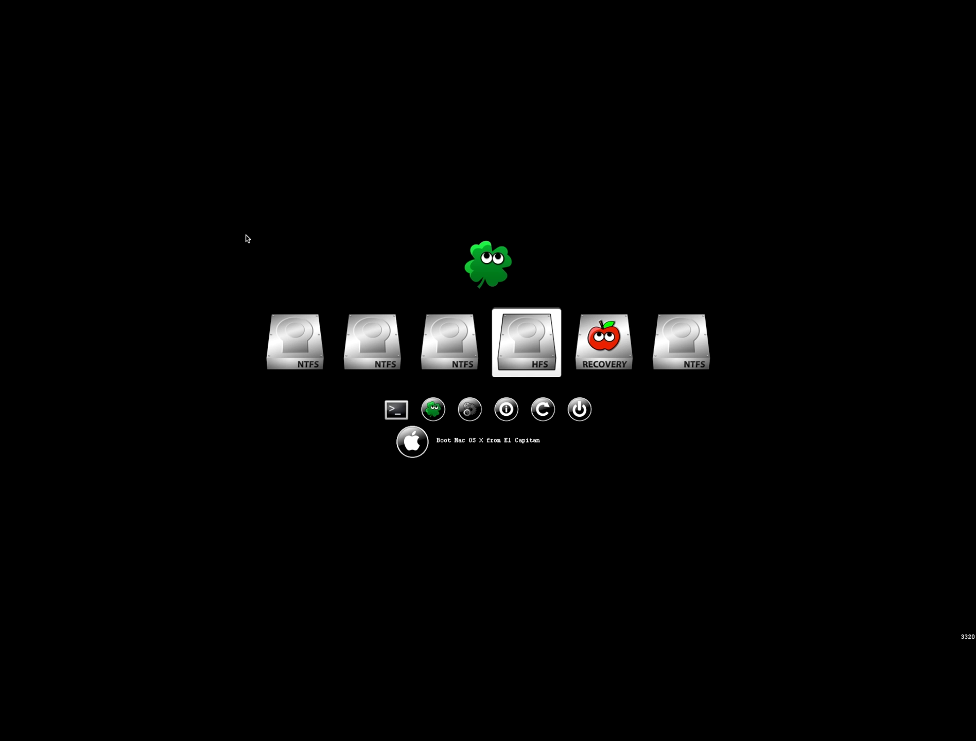
# Arrow through the Clover boot volumes to stop the automatic boot countdown
pyautogui.press('Left')
pyautogui.press('Left')
pyautogui.press('Left')
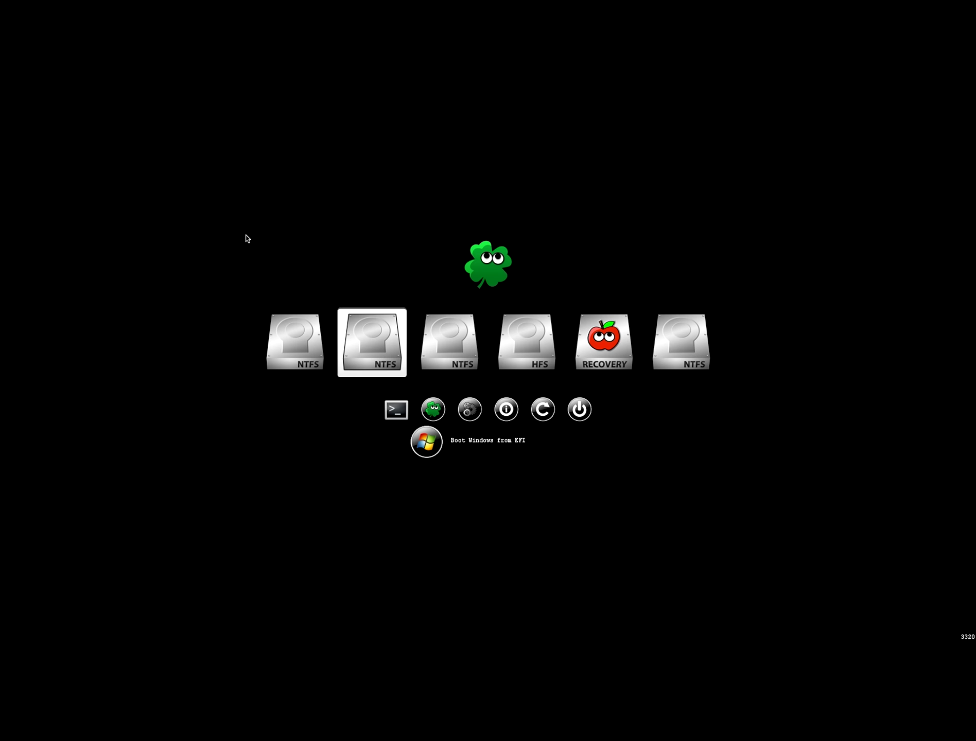
pyautogui.press('Right')
pyautogui.press('Right')
pyautogui.press('Right')
pyautogui.press('Left')
pyautogui.press('Left')
pyautogui.press('Left')
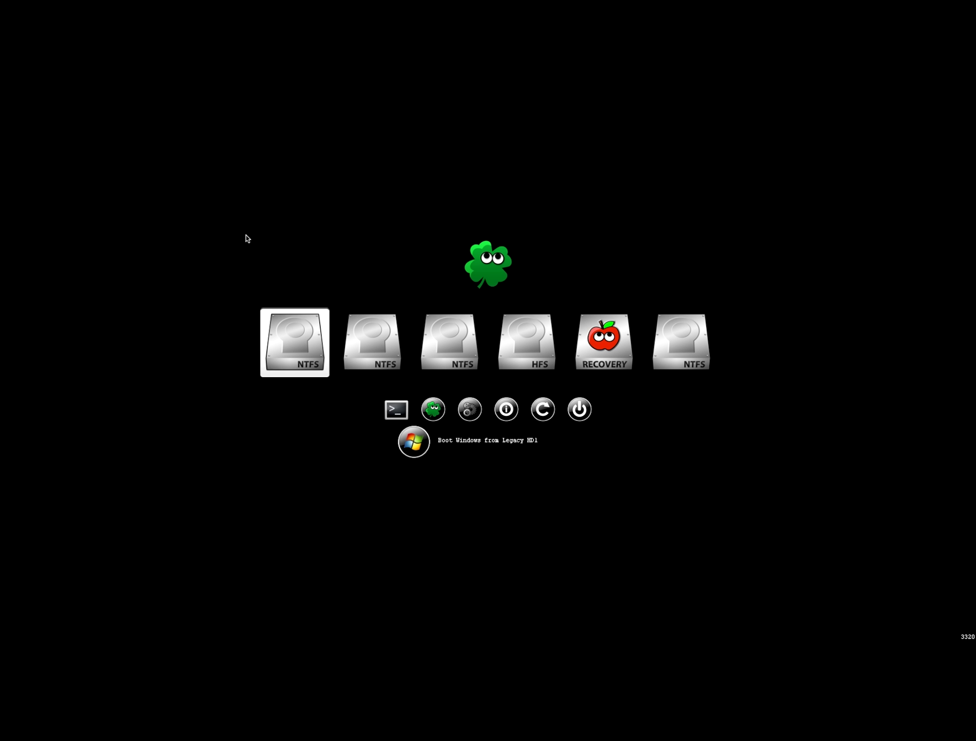
pyautogui.press('Right')
pyautogui.press('Right')
pyautogui.press('Right')
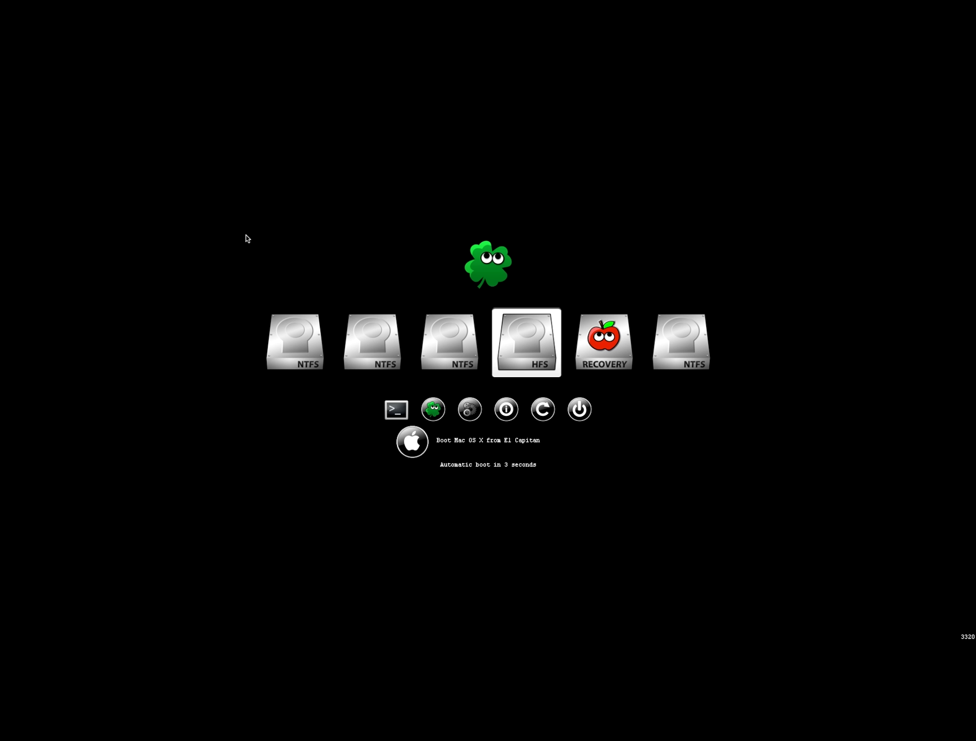
pyautogui.press('Left')
pyautogui.press('Right')
pyautogui.press('Right')
pyautogui.press('Right')
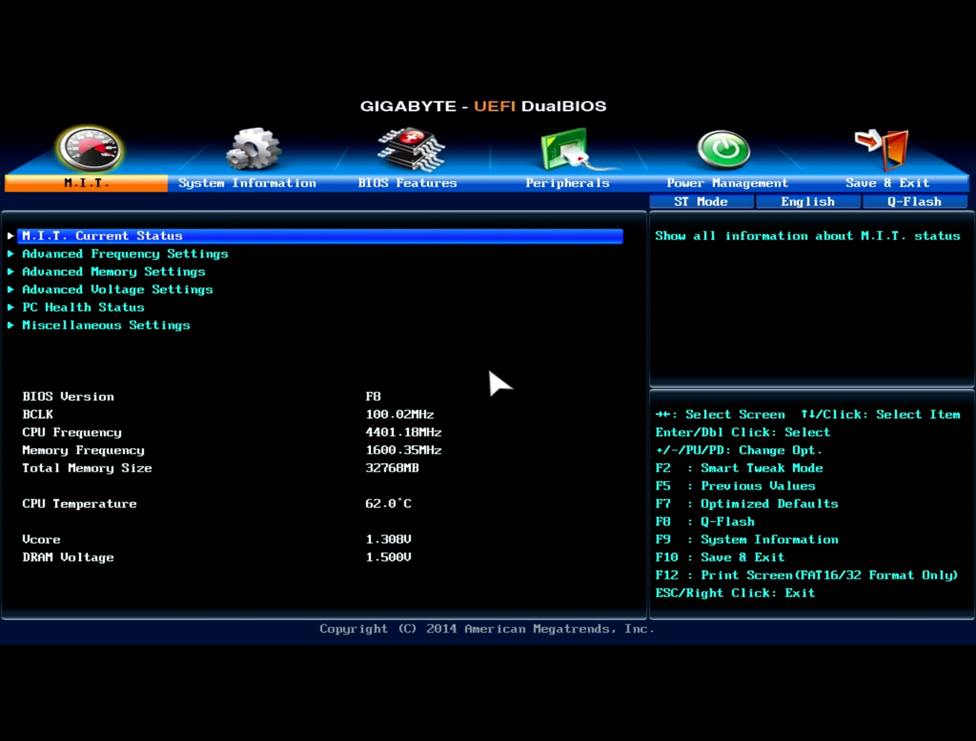
# Set Intel Processor Graphics to Disabled under Peripherals and save, restarting the PC
pyautogui.press('Right')
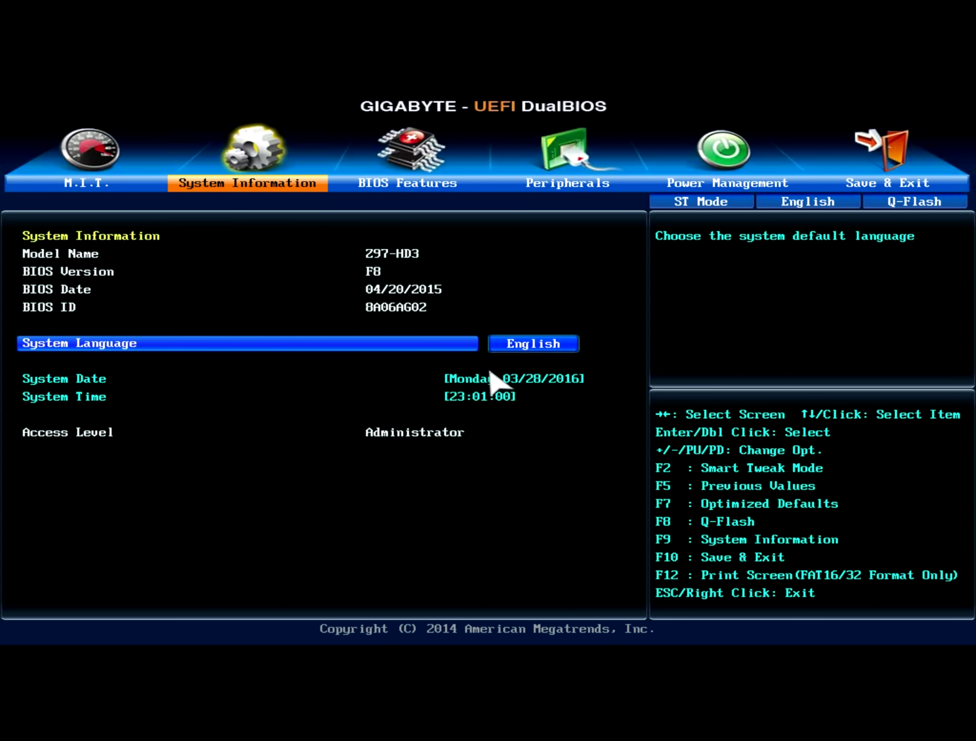
pyautogui.press('Right')
pyautogui.press('Down')
pyautogui.press('Down')
pyautogui.press('Down')
pyautogui.press('Down')
pyautogui.press('Down')
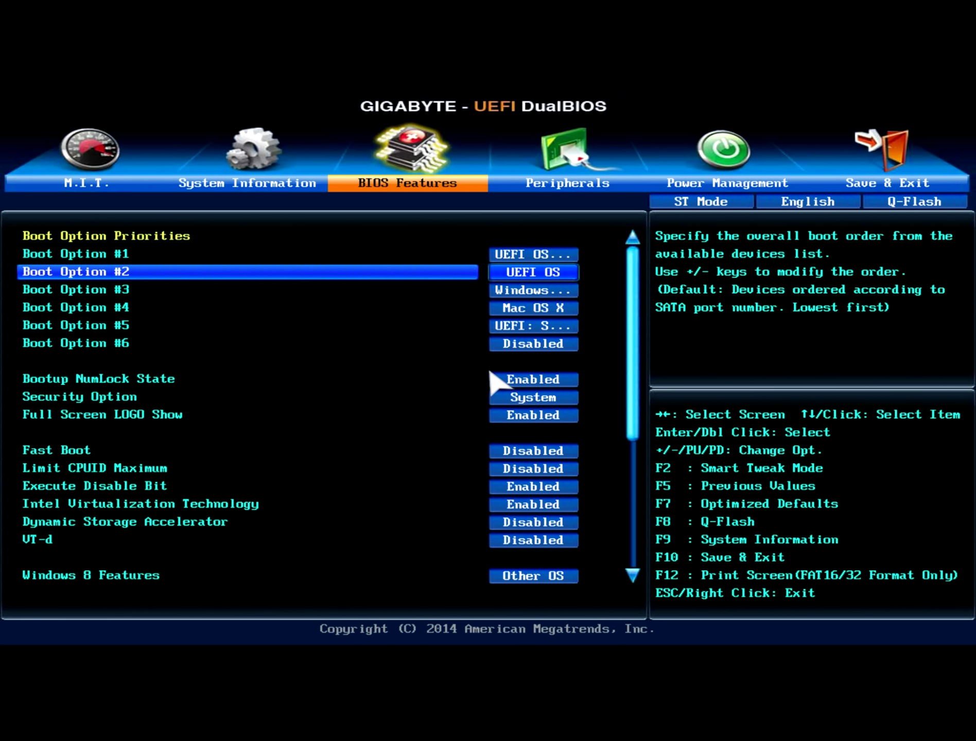
pyautogui.press('Right')
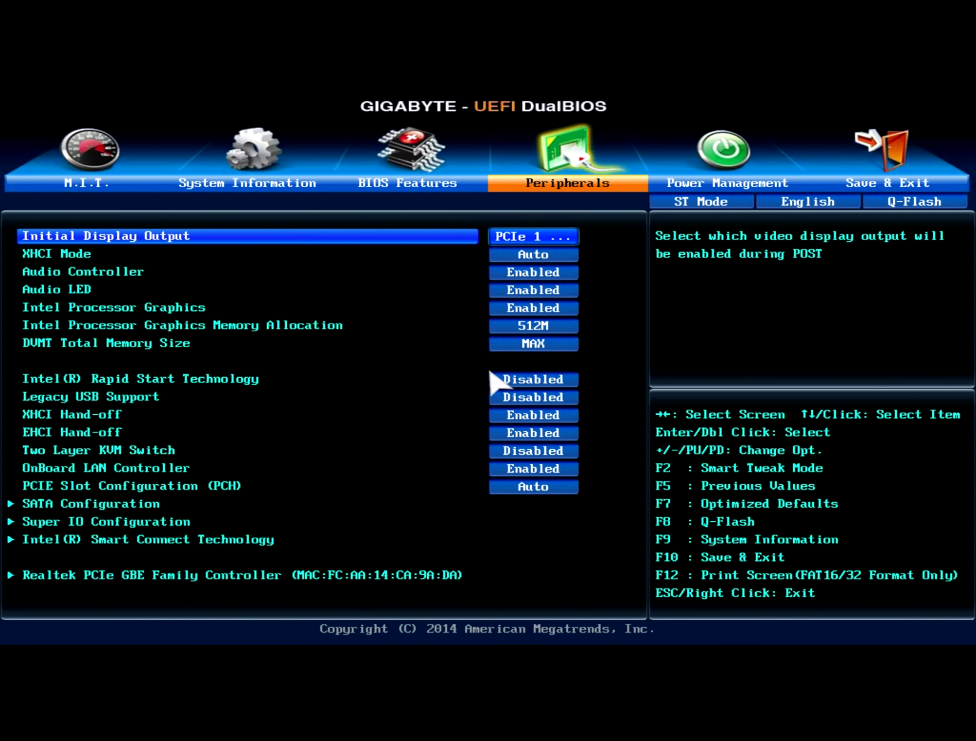
pyautogui.press('Down')
pyautogui.press('Down')
pyautogui.press('Down')
pyautogui.press('Down')
pyautogui.press('Return')
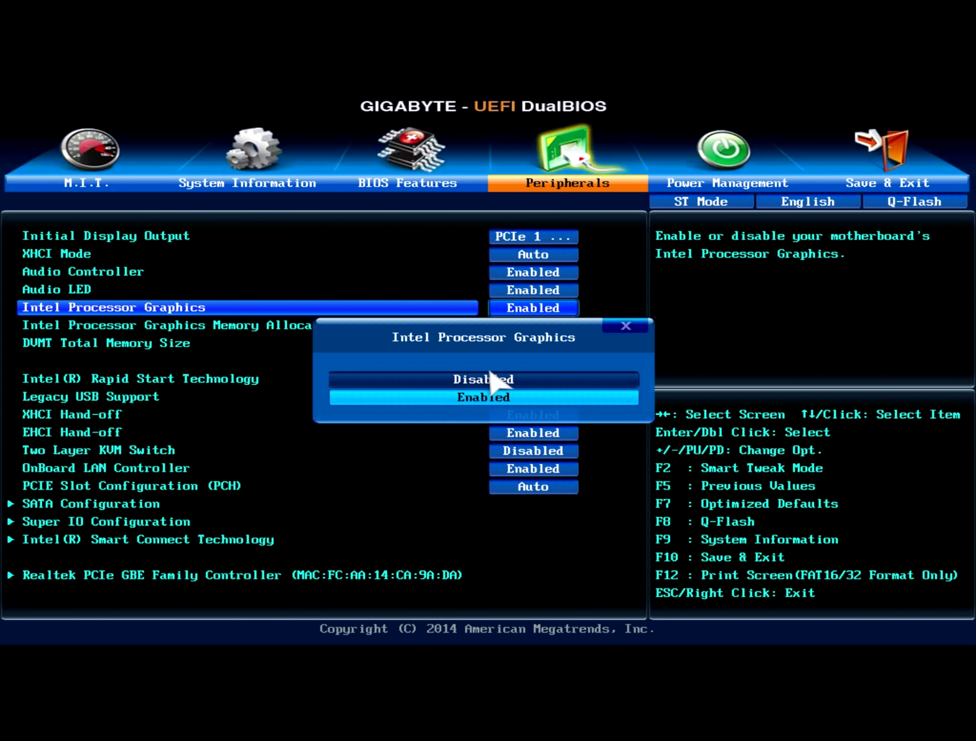
pyautogui.press('Up')
pyautogui.press('Return')
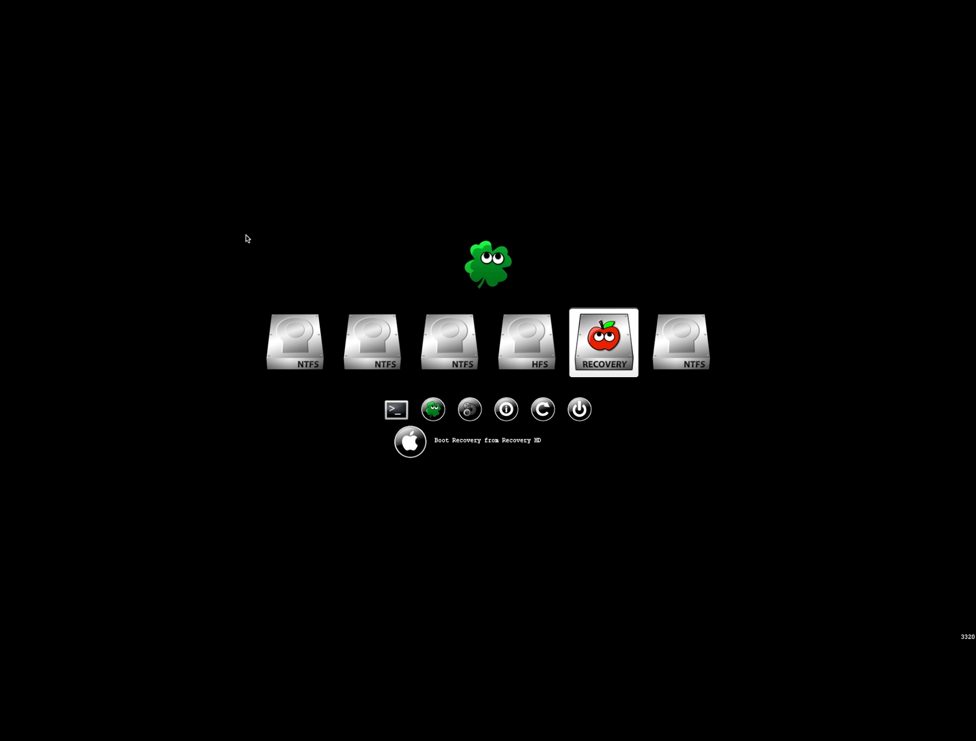
pyautogui.press('Right')
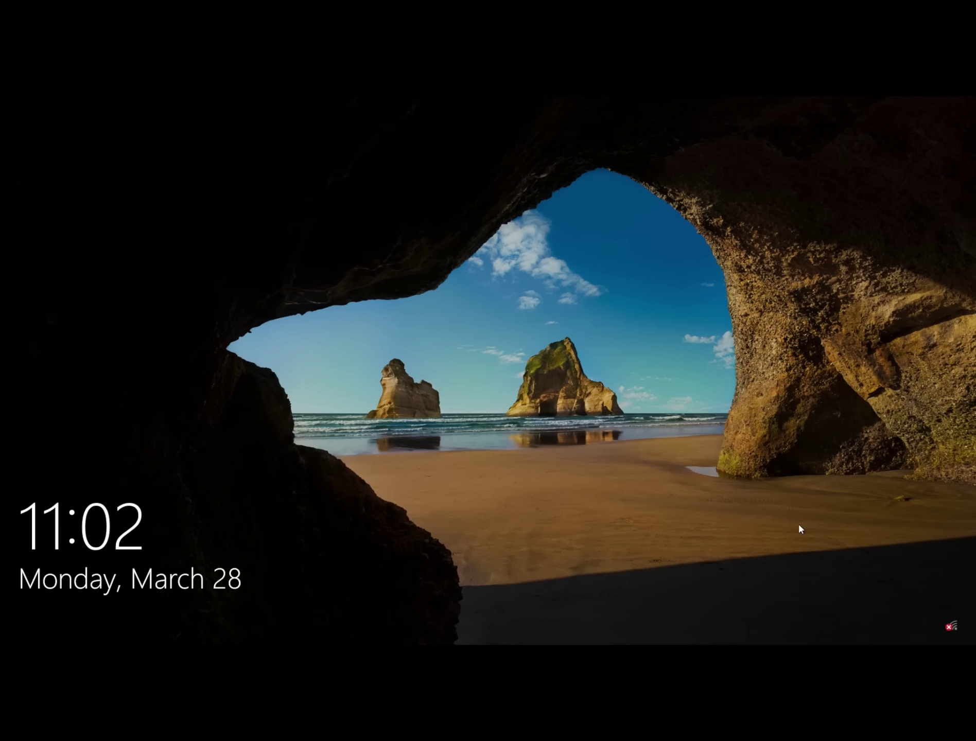
# Boot Windows 10 from the Clover menu and sign in with the account password
pyautogui.click(765, 497)
pyautogui.write('********')
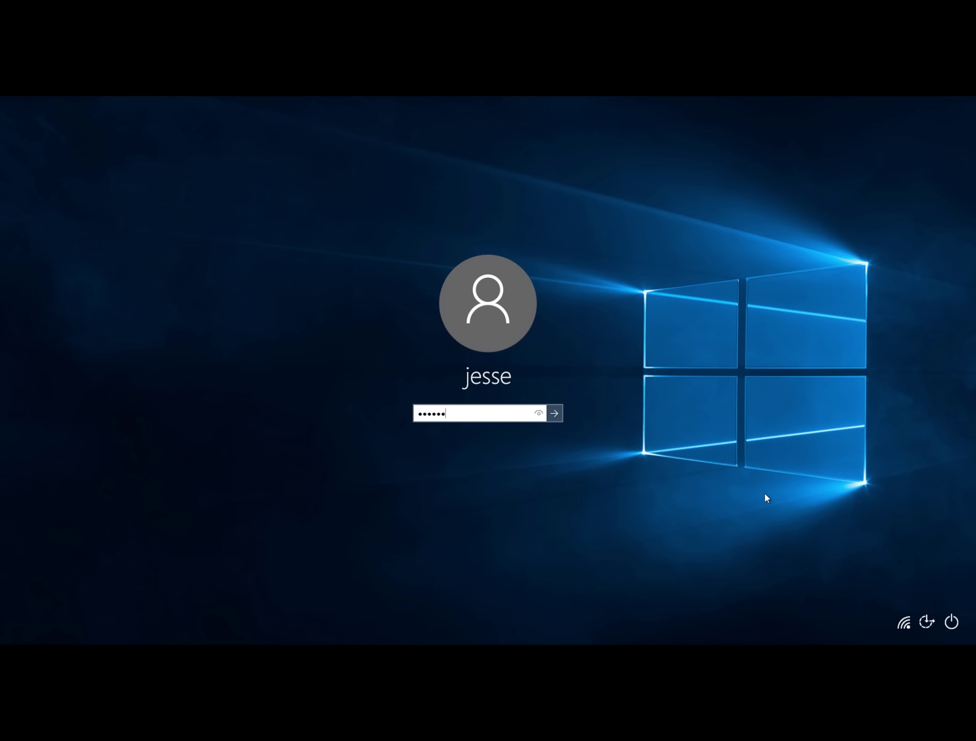
pyautogui.press('Return')
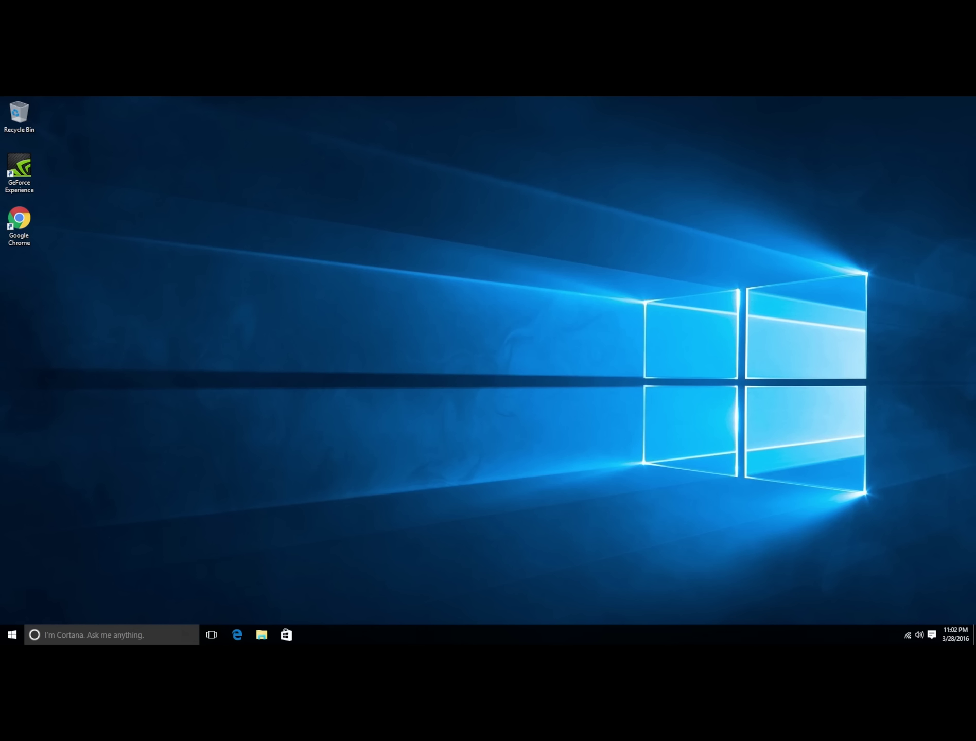